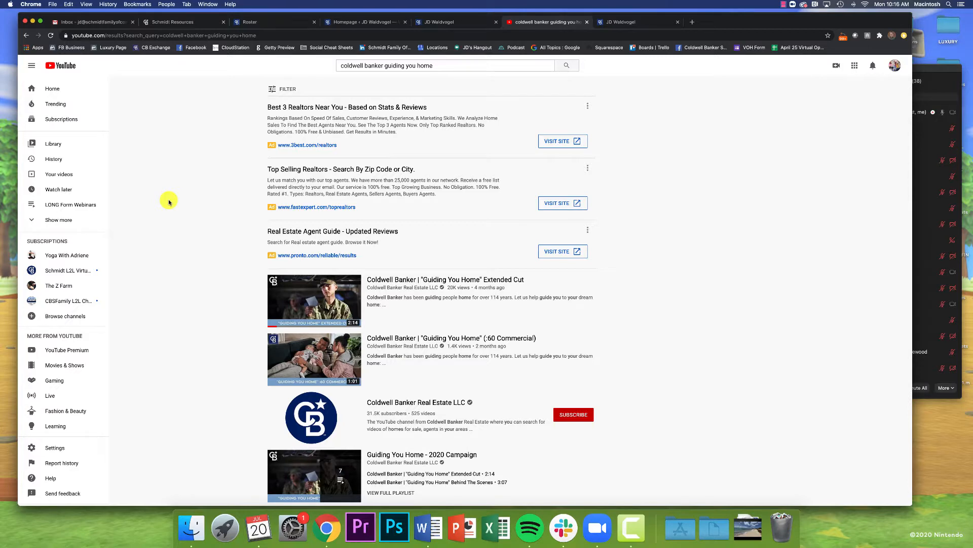
Close the duplicate browser tab of the agent website.
{"action": "left_click", "coordinate": [469, 23]}
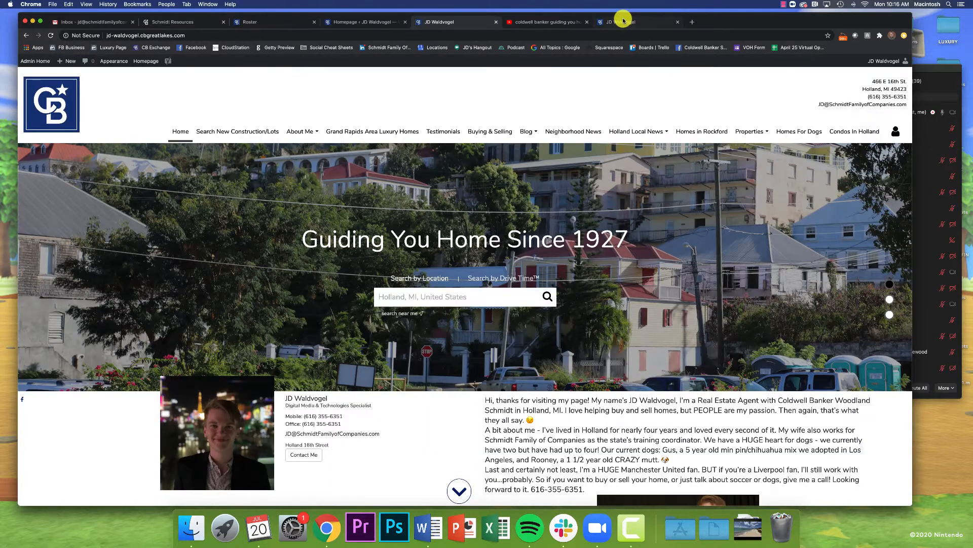
{"action": "left_click", "coordinate": [623, 21]}
{"action": "key", "text": "super+w"}
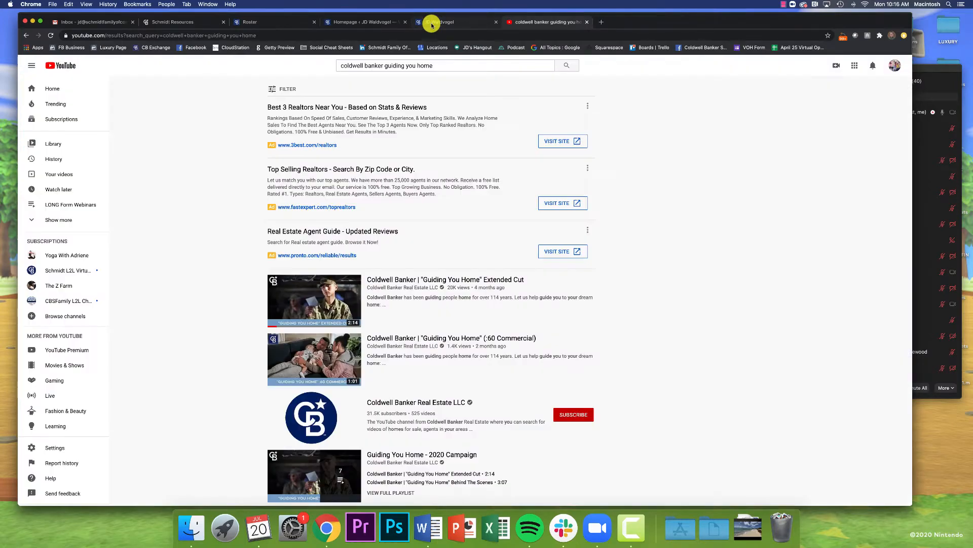
Review the agent website's homepage, covering the banner, bio, embedded "Guiding You Home" video, property listings and blog section.
{"action": "left_click", "coordinate": [431, 23]}
{"action": "scroll", "coordinate": [239, 180], "scroll_direction": "down", "scroll_amount": 10}
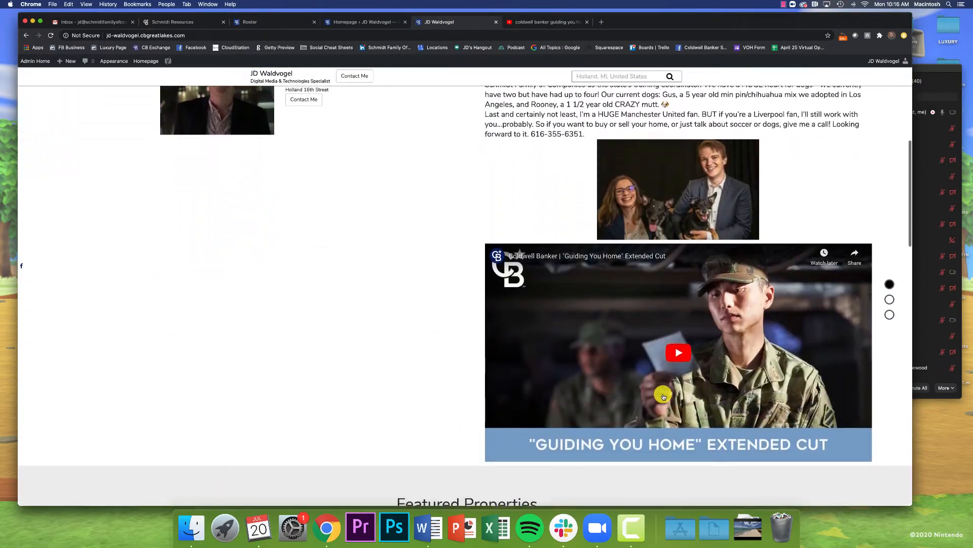
{"action": "scroll", "coordinate": [637, 304], "scroll_direction": "down", "scroll_amount": 10}
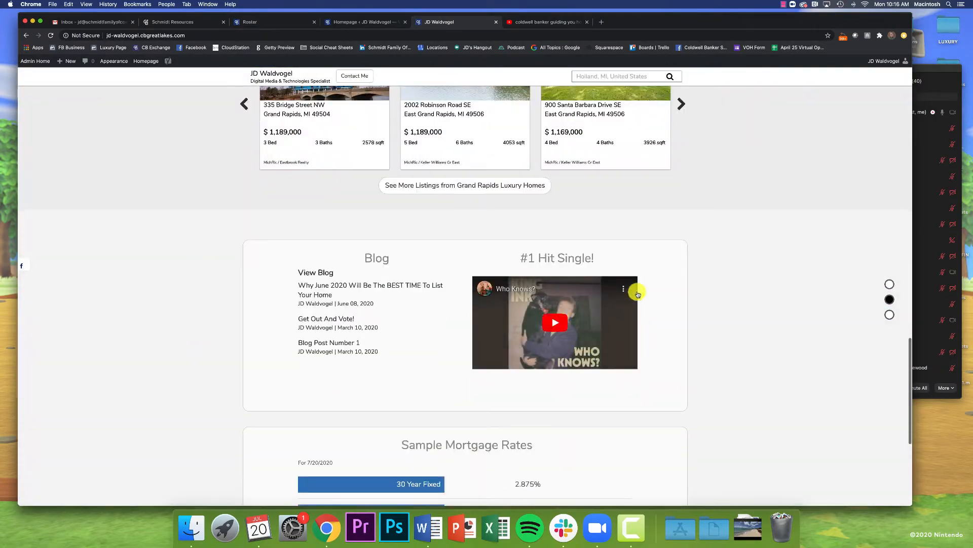
{"action": "scroll", "coordinate": [578, 304], "scroll_direction": "up", "scroll_amount": 15}
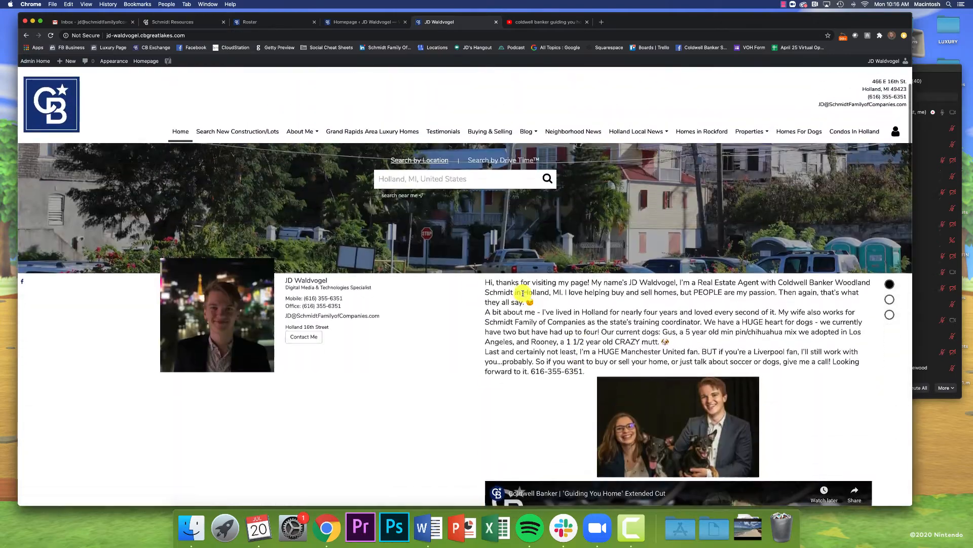
{"action": "scroll", "coordinate": [522, 293], "scroll_direction": "up", "scroll_amount": 2}
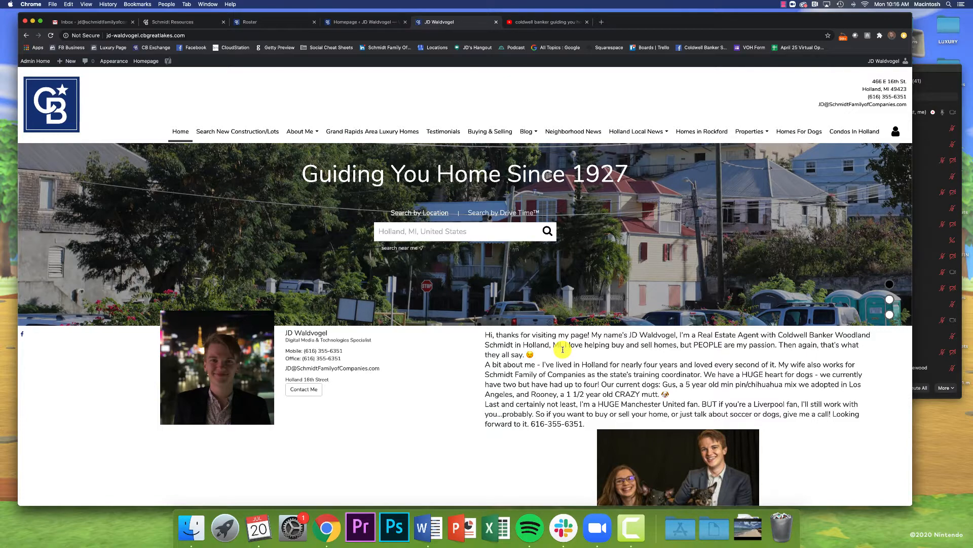
{"action": "scroll", "coordinate": [562, 349], "scroll_direction": "down", "scroll_amount": 6}
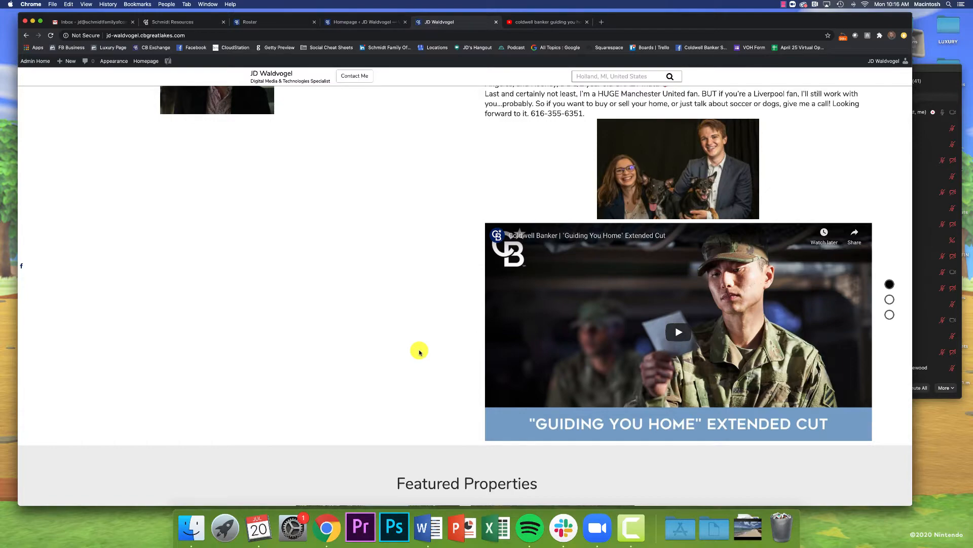
{"action": "scroll", "coordinate": [420, 352], "scroll_direction": "up", "scroll_amount": 2}
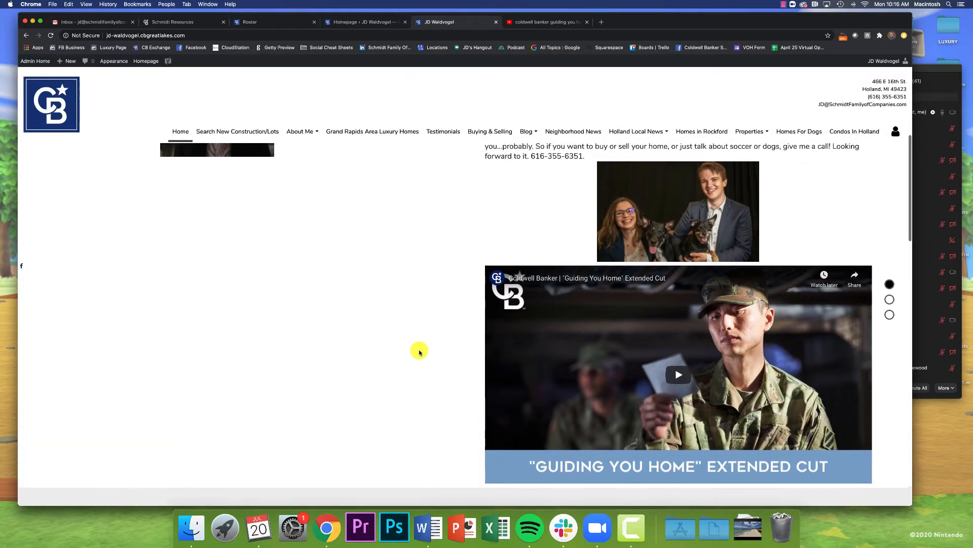
{"action": "scroll", "coordinate": [420, 352], "scroll_direction": "up", "scroll_amount": 5}
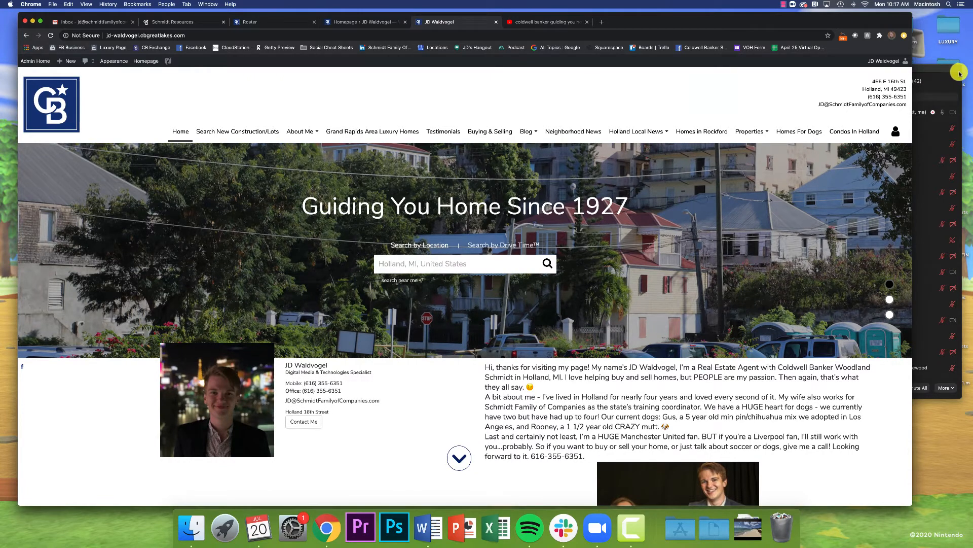
Switch to the Zoom meeting and share Desktop 1 with the participants.
{"action": "key", "text": "super+Tab"}
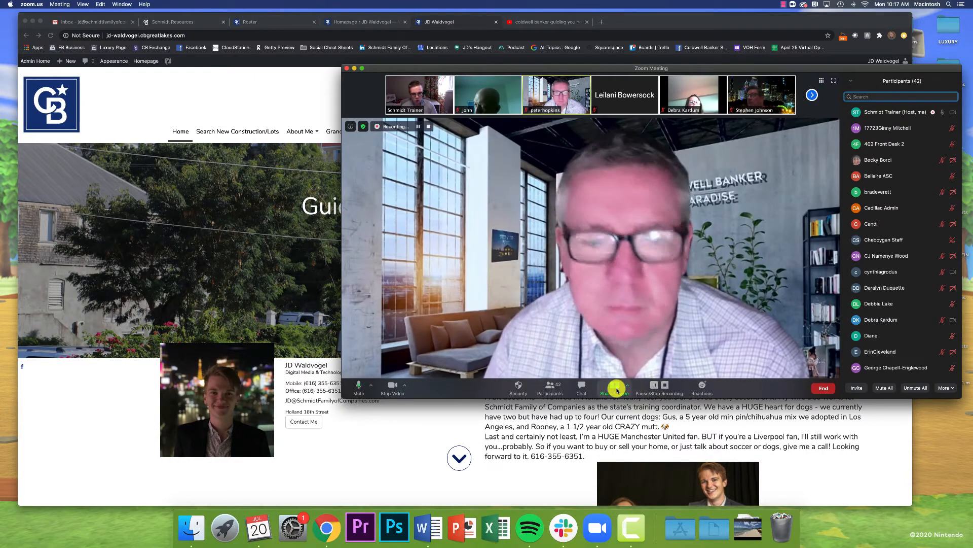
{"action": "left_click_drag", "start_coordinate": [579, 68], "coordinate": [569, 66]}
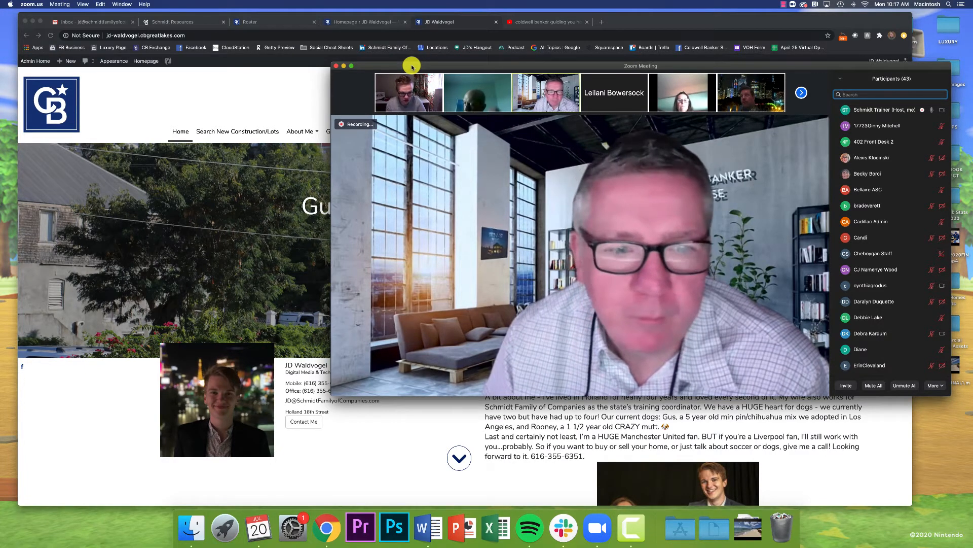
{"action": "left_click", "coordinate": [604, 385]}
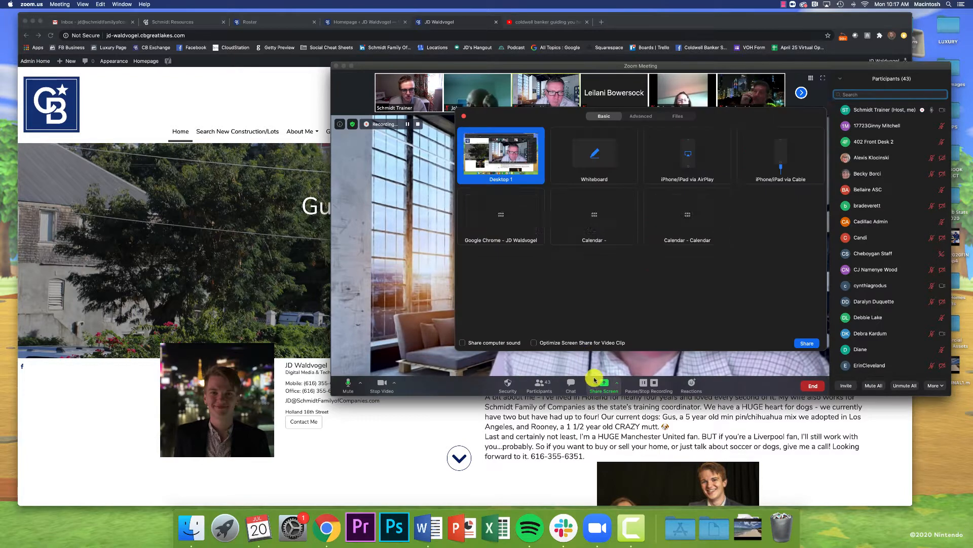
{"action": "left_click", "coordinate": [806, 344]}
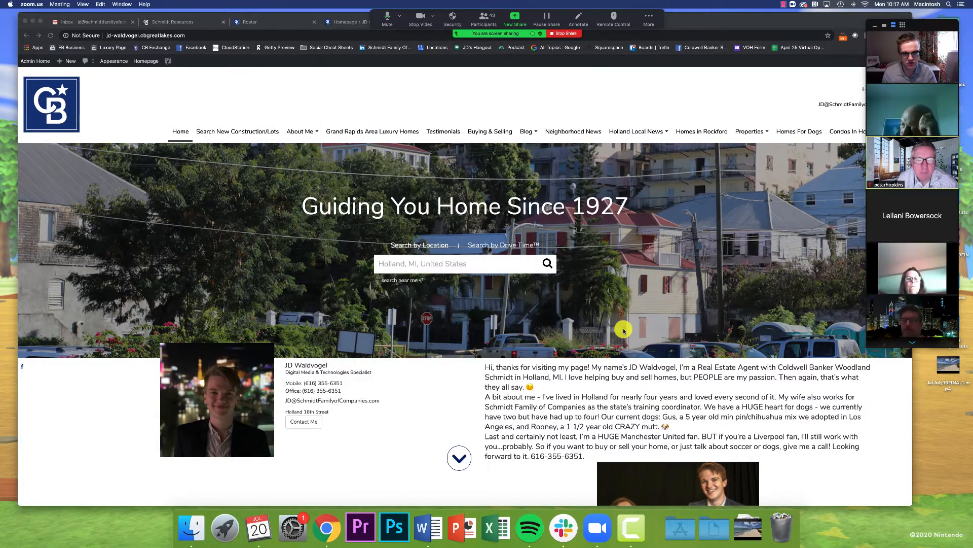
Return to the agent website in Chrome and collapse the floating Zoom participant videos so they do not cover the page.
{"action": "left_click", "coordinate": [561, 403]}
{"action": "scroll", "coordinate": [557, 405], "scroll_direction": "down", "scroll_amount": 1}
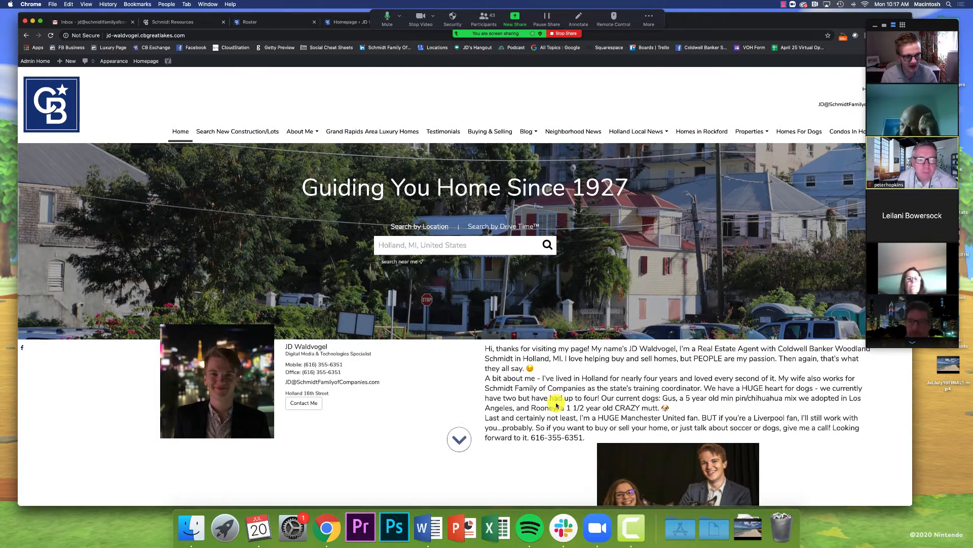
{"action": "scroll", "coordinate": [557, 404], "scroll_direction": "down", "scroll_amount": 2}
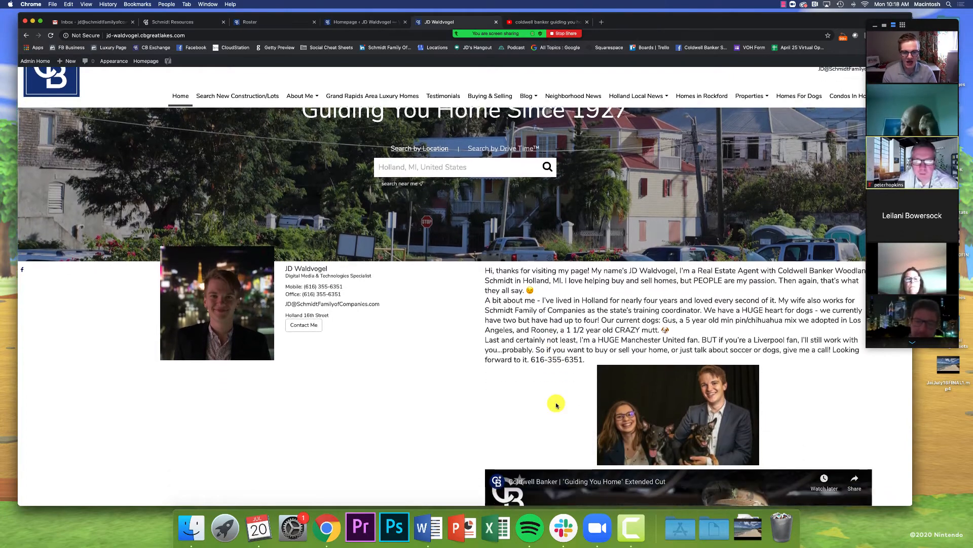
{"action": "scroll", "coordinate": [557, 404], "scroll_direction": "up", "scroll_amount": 1}
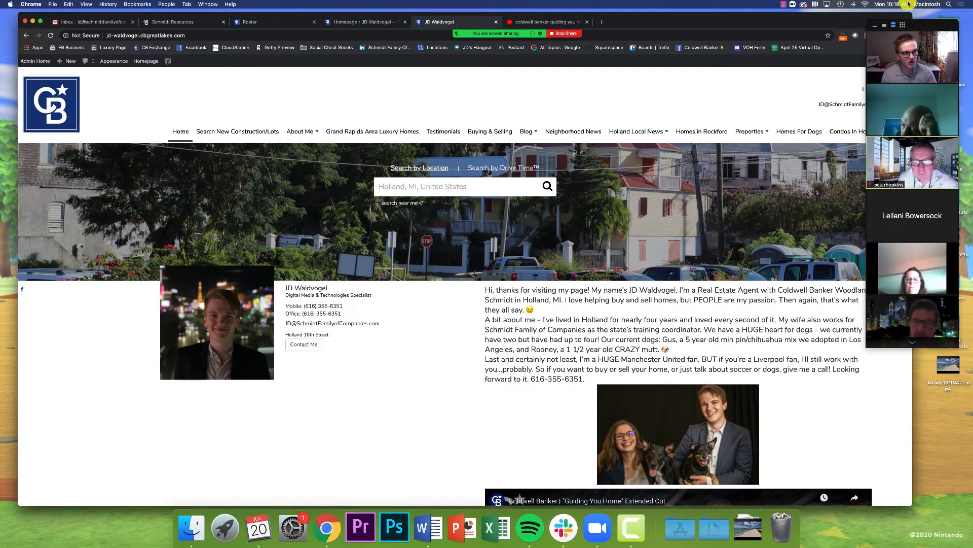
{"action": "left_click", "coordinate": [877, 29]}
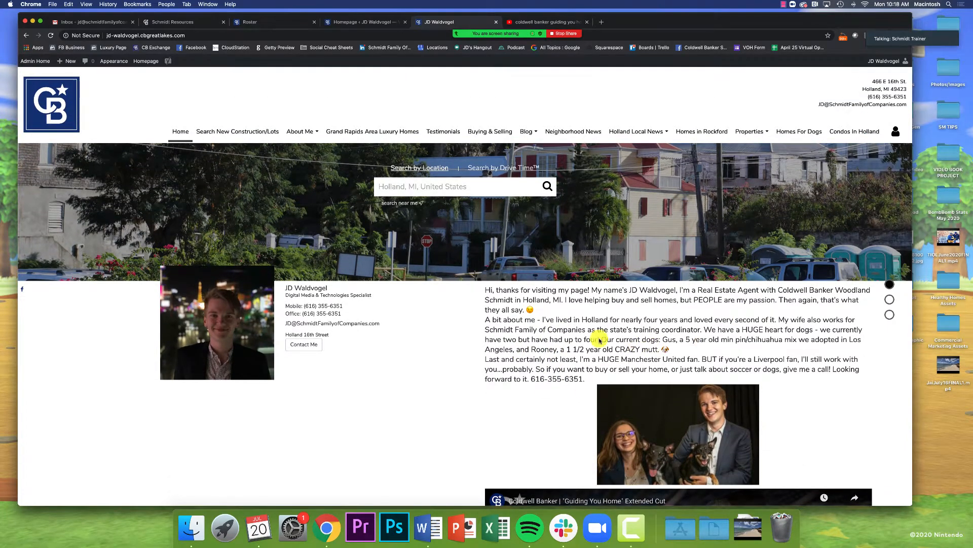
Examine the homepage's banner, introductory bio, personal photo and embedded "Guiding You Home" Extended Cut video as example content.
{"action": "scroll", "coordinate": [563, 426], "scroll_direction": "down", "scroll_amount": 5}
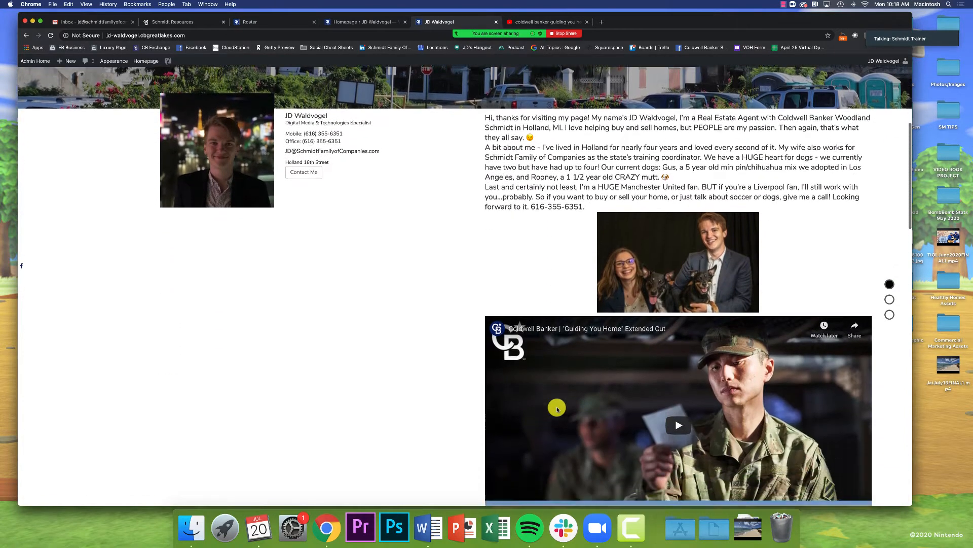
{"action": "scroll", "coordinate": [472, 379], "scroll_direction": "up", "scroll_amount": 1}
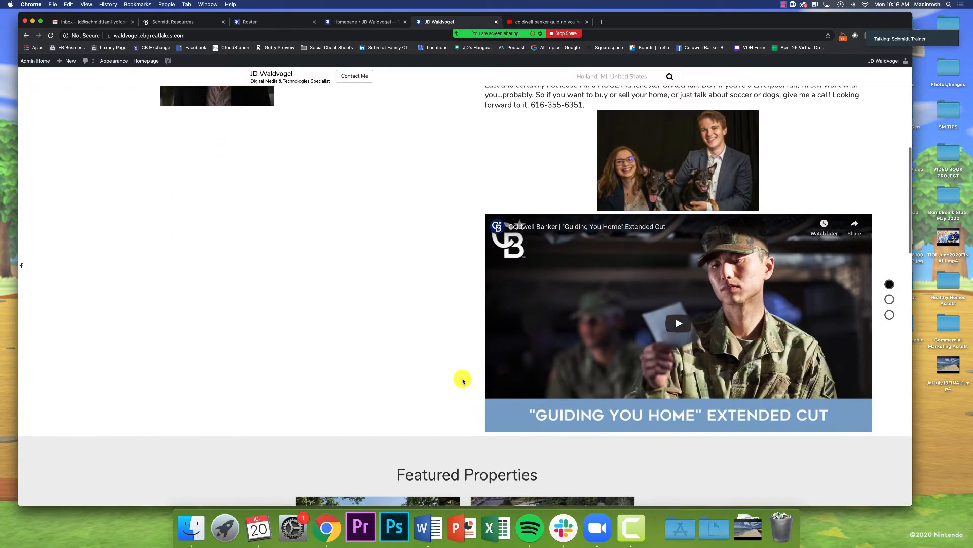
{"action": "scroll", "coordinate": [463, 380], "scroll_direction": "up", "scroll_amount": 2}
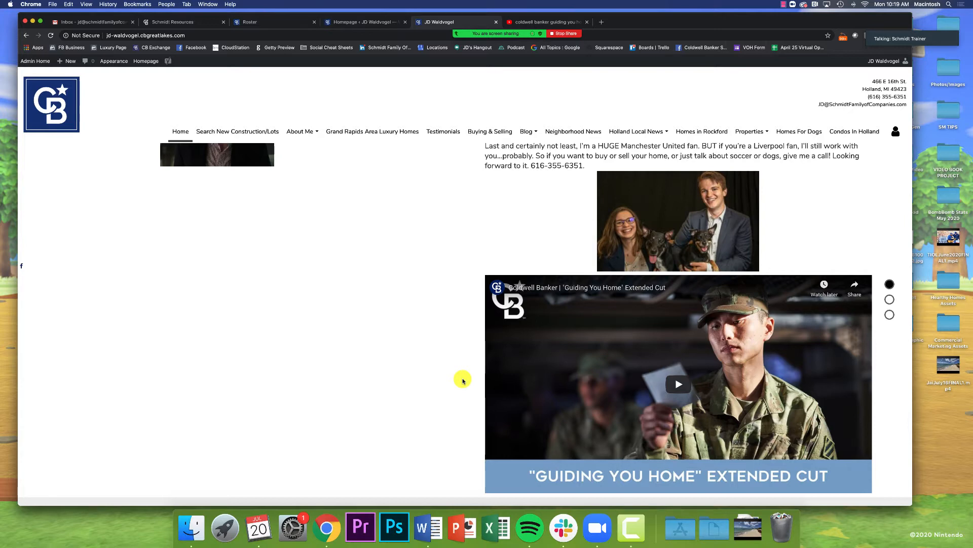
{"action": "scroll", "coordinate": [463, 380], "scroll_direction": "up", "scroll_amount": 2}
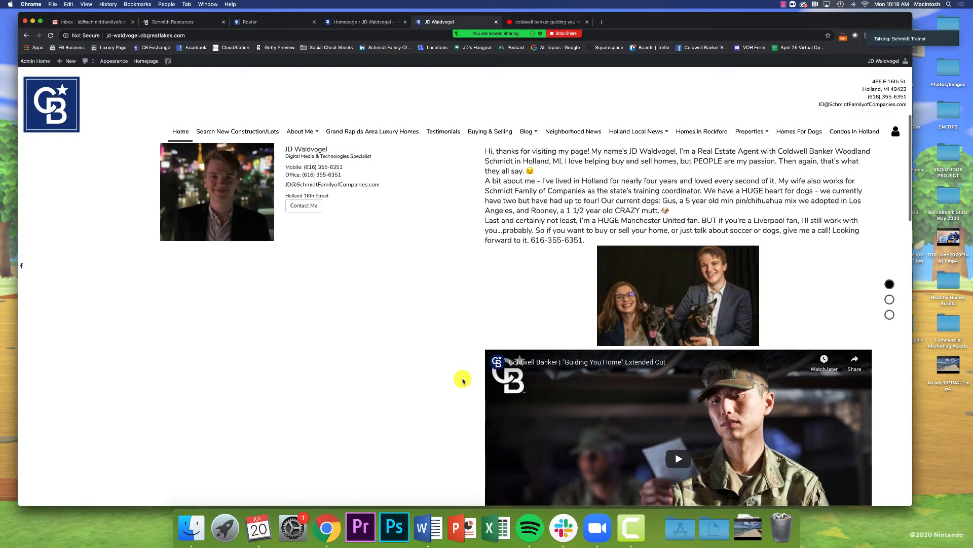
{"action": "scroll", "coordinate": [463, 381], "scroll_direction": "down", "scroll_amount": 3}
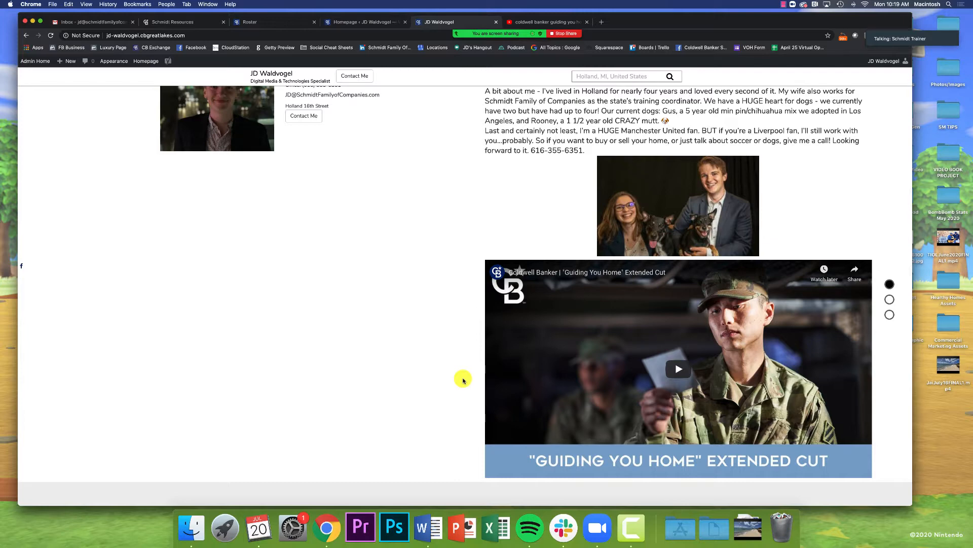
{"action": "scroll", "coordinate": [463, 381], "scroll_direction": "up", "scroll_amount": 3}
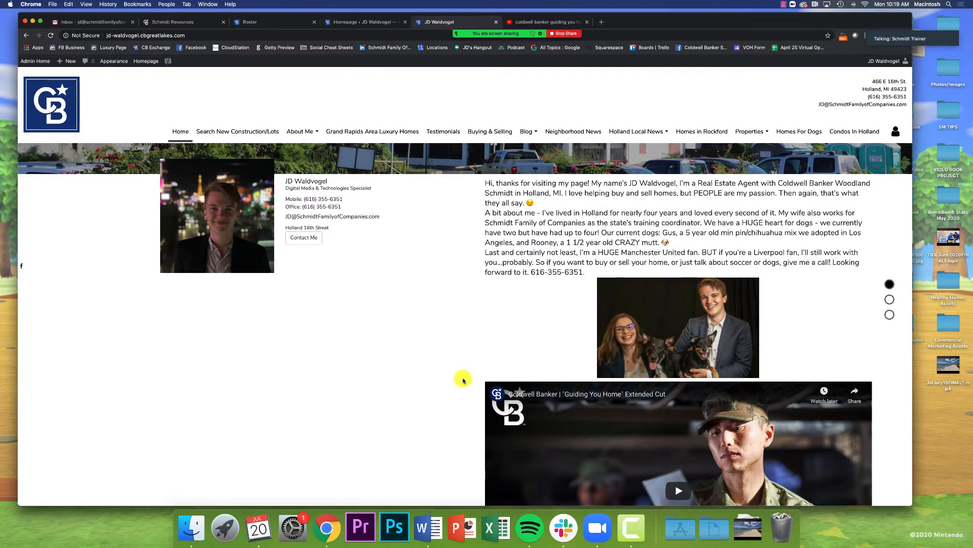
{"action": "scroll", "coordinate": [463, 380], "scroll_direction": "up", "scroll_amount": 2}
{"action": "scroll", "coordinate": [465, 380], "scroll_direction": "down", "scroll_amount": 3}
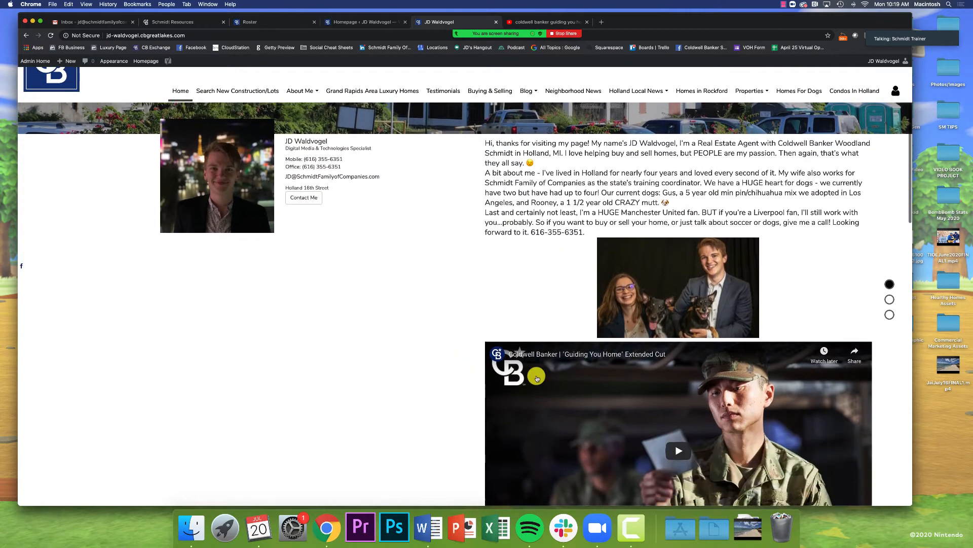
{"action": "scroll", "coordinate": [462, 380], "scroll_direction": "down", "scroll_amount": 3}
{"action": "scroll", "coordinate": [463, 381], "scroll_direction": "down", "scroll_amount": 1}
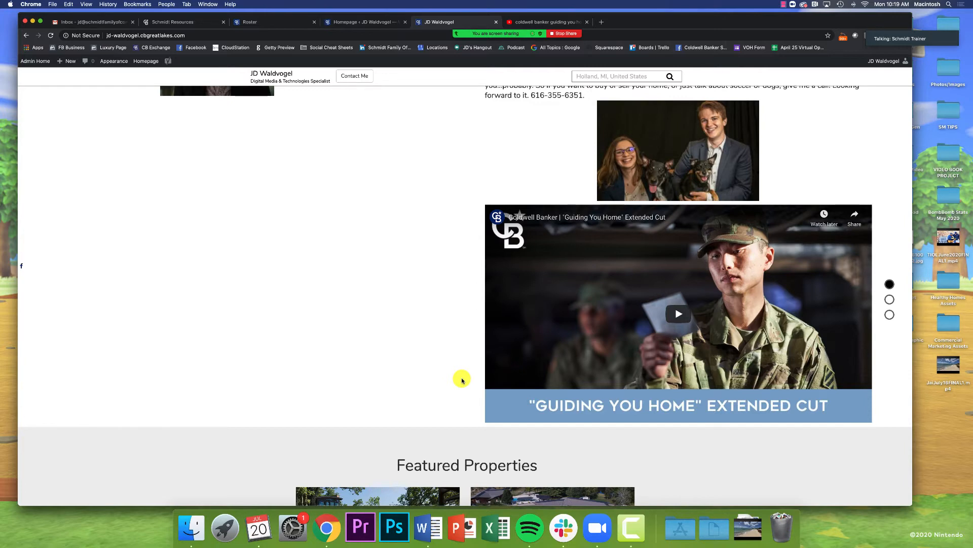
{"action": "scroll", "coordinate": [462, 380], "scroll_direction": "up", "scroll_amount": 5}
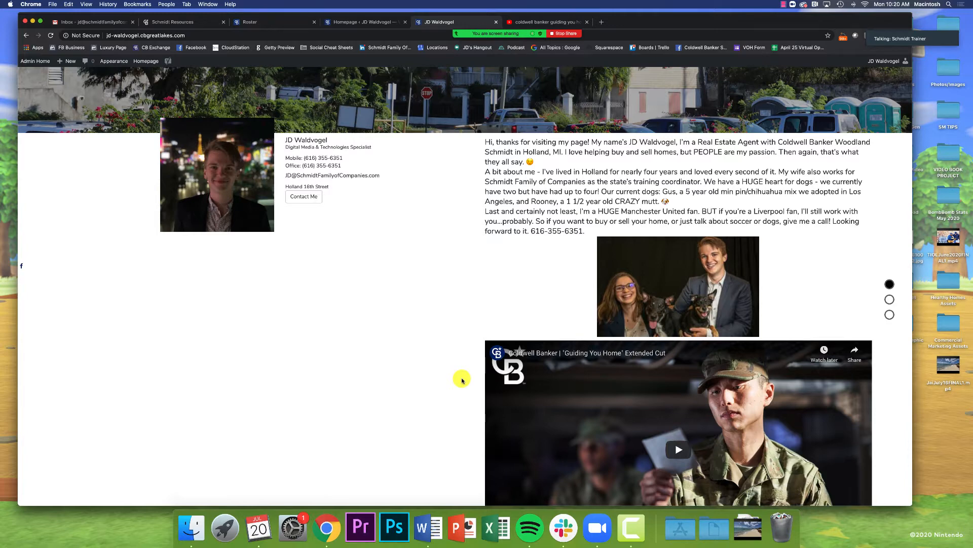
{"action": "scroll", "coordinate": [462, 380], "scroll_direction": "up", "scroll_amount": 2}
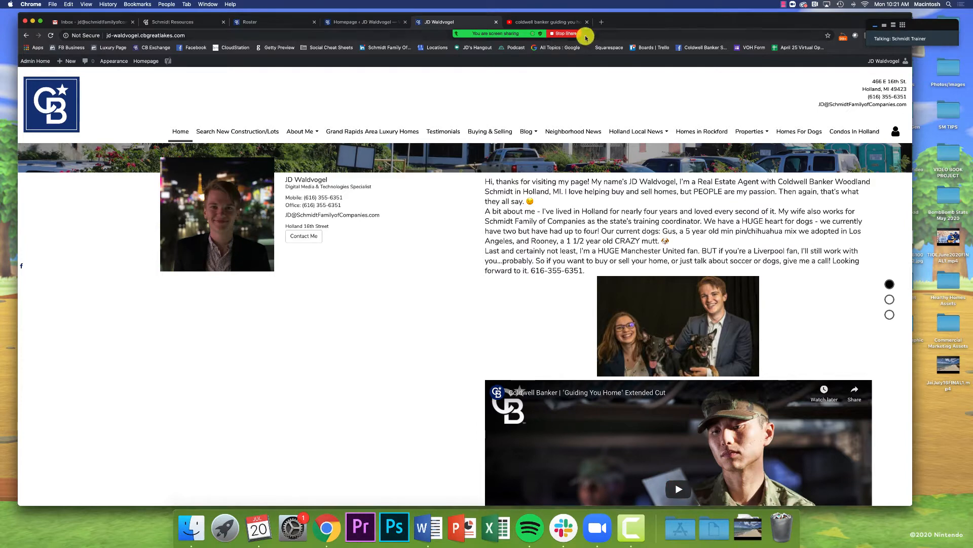
{"action": "mouse_move", "coordinate": [586, 37]}
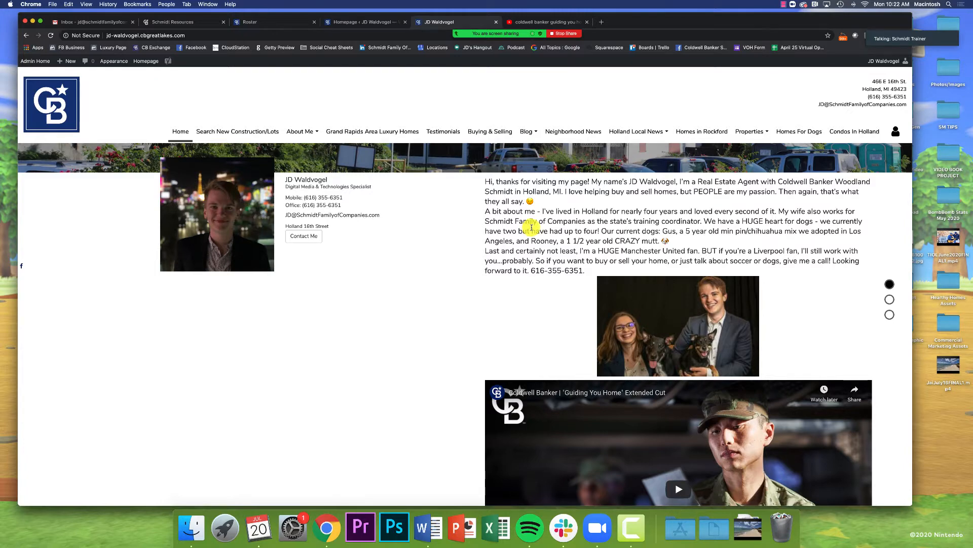
{"action": "scroll", "coordinate": [529, 228], "scroll_direction": "up", "scroll_amount": 2}
{"action": "scroll", "coordinate": [532, 227], "scroll_direction": "up", "scroll_amount": 5}
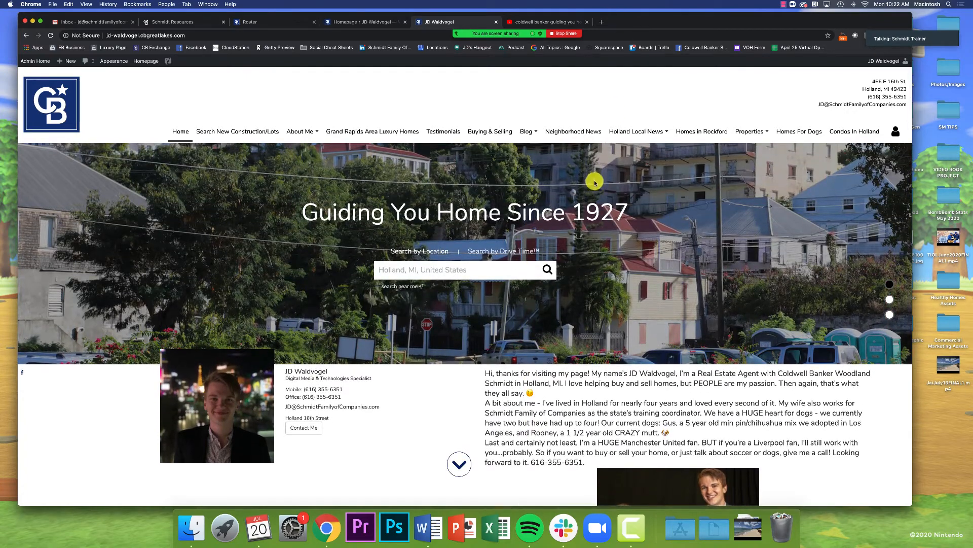
{"action": "scroll", "coordinate": [594, 182], "scroll_direction": "down", "scroll_amount": 3}
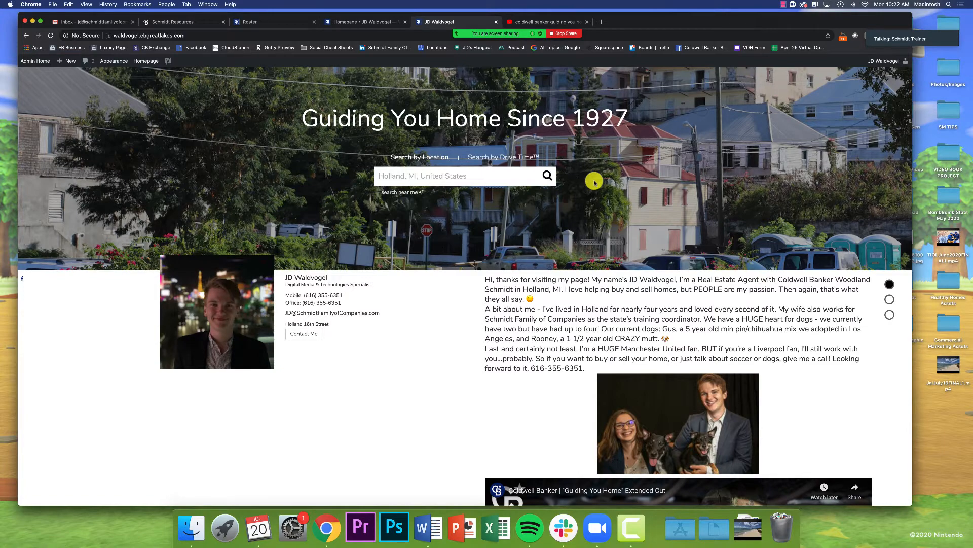
Open schmidtresources.com/moxi-links in a new browser tab and return to the Roster profile page.
{"action": "left_click", "coordinate": [274, 21]}
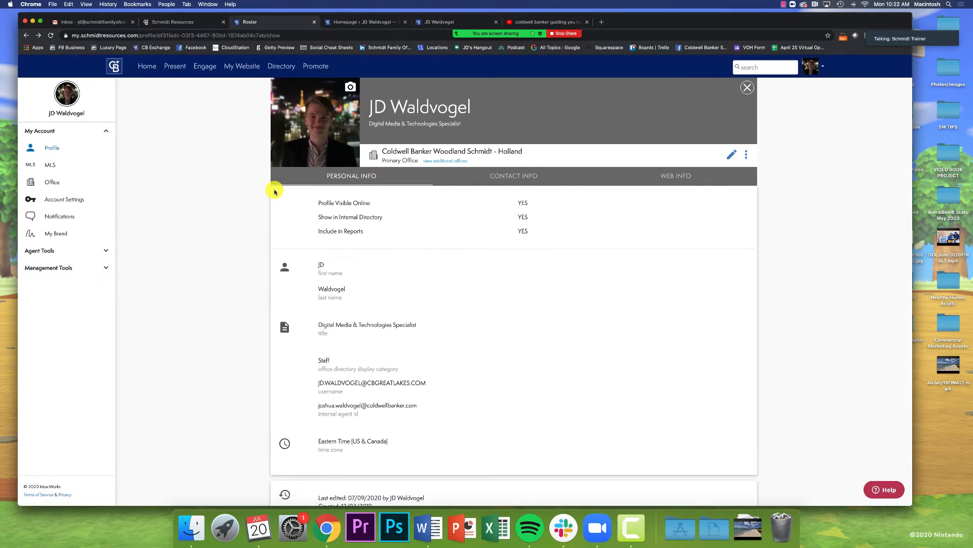
{"action": "key", "text": "super+t"}
{"action": "type", "text": "schmidtresources.com"}
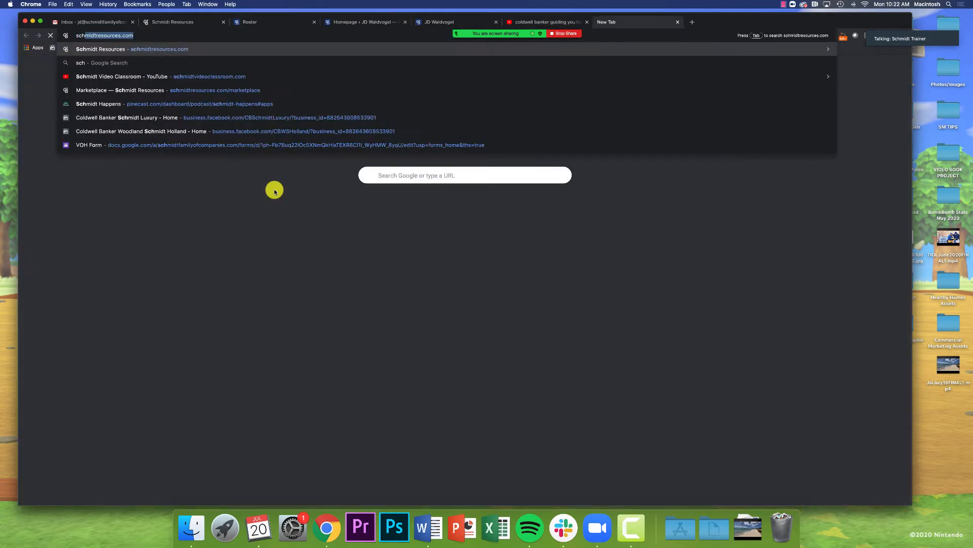
{"action": "type", "text": "/moxi"}
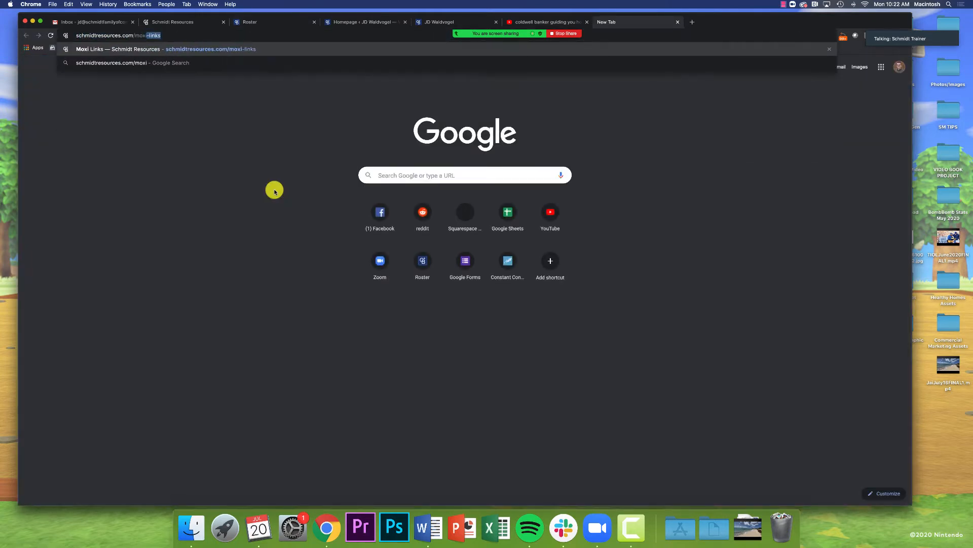
{"action": "key", "text": "Return"}
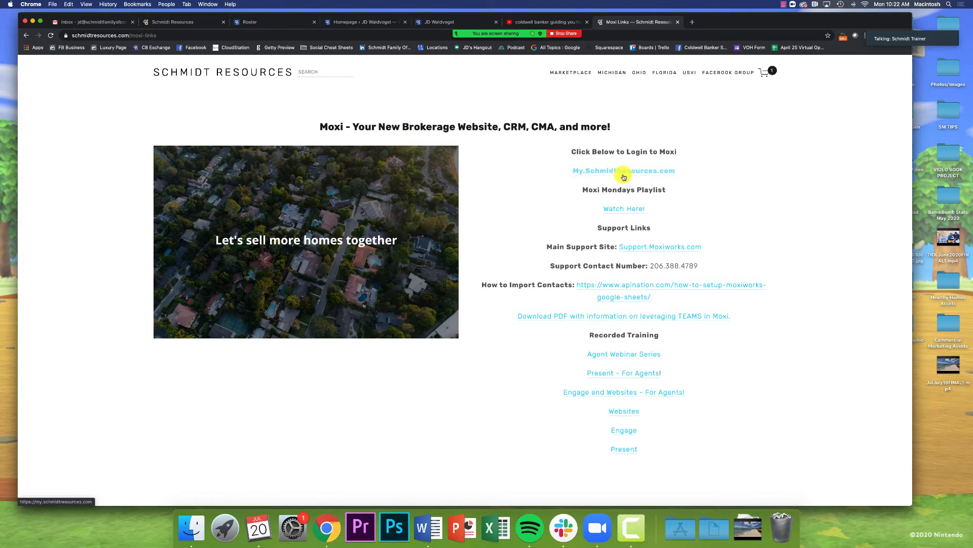
{"action": "left_click", "coordinate": [265, 22]}
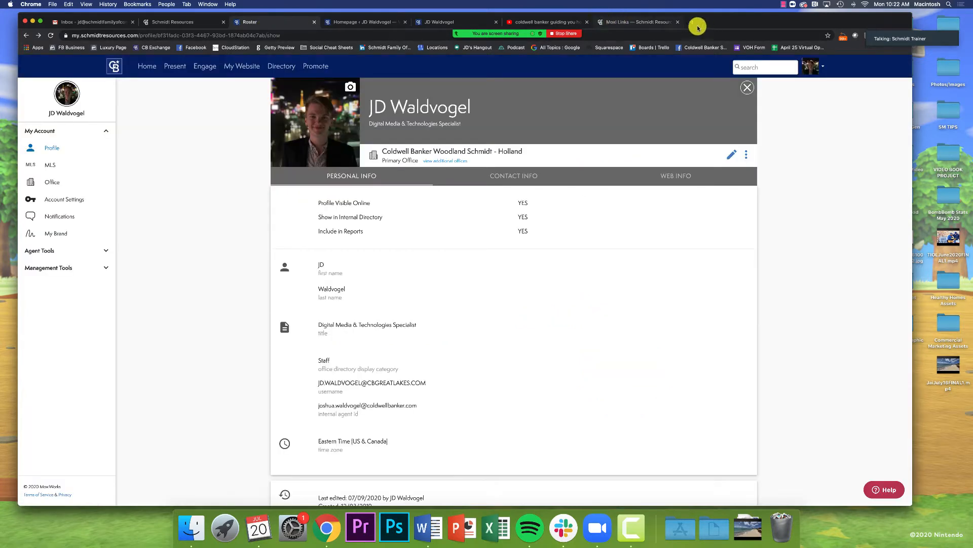
Close the Moxi Links tab and open the agent website's admin tool through My Website on the Roster site.
{"action": "left_click", "coordinate": [678, 22]}
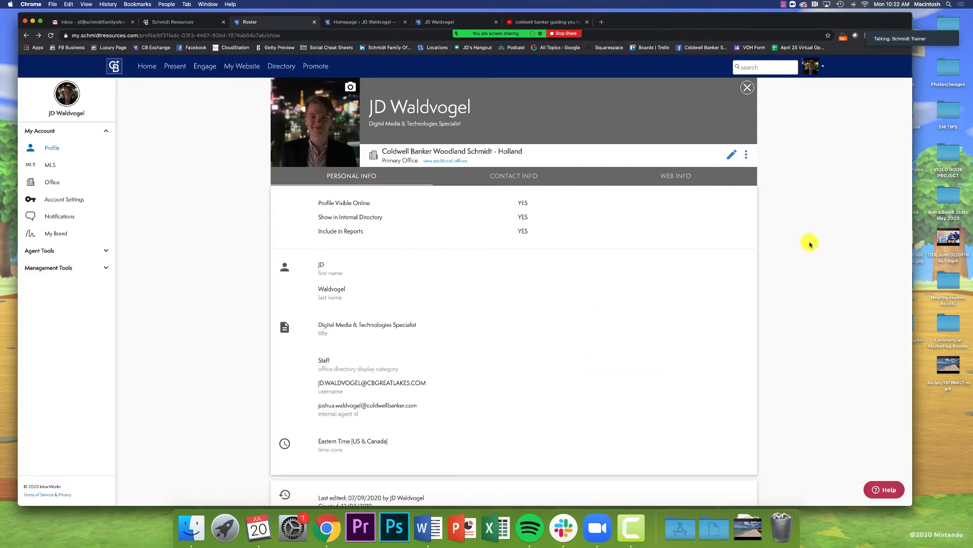
{"action": "left_click", "coordinate": [243, 67]}
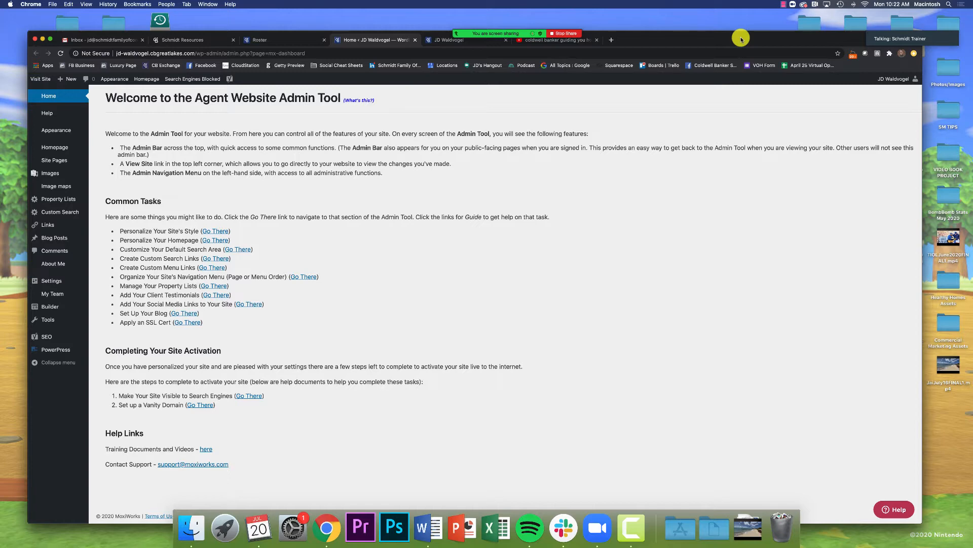
Open Coldwell Banker's "Guiding You Home" (:30 Commercial) video from the existing YouTube search results.
{"action": "left_click", "coordinate": [568, 40]}
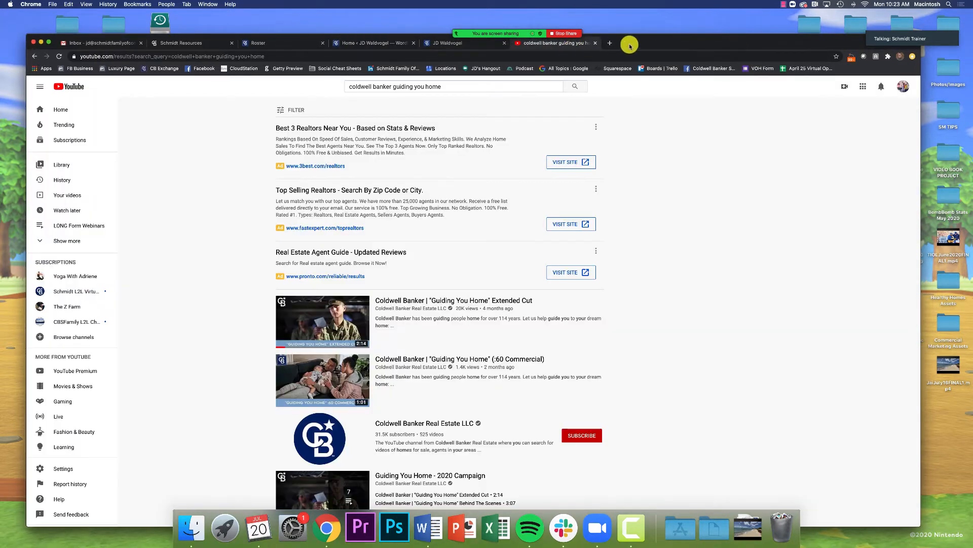
{"action": "left_click_drag", "start_coordinate": [631, 40], "coordinate": [639, 16]}
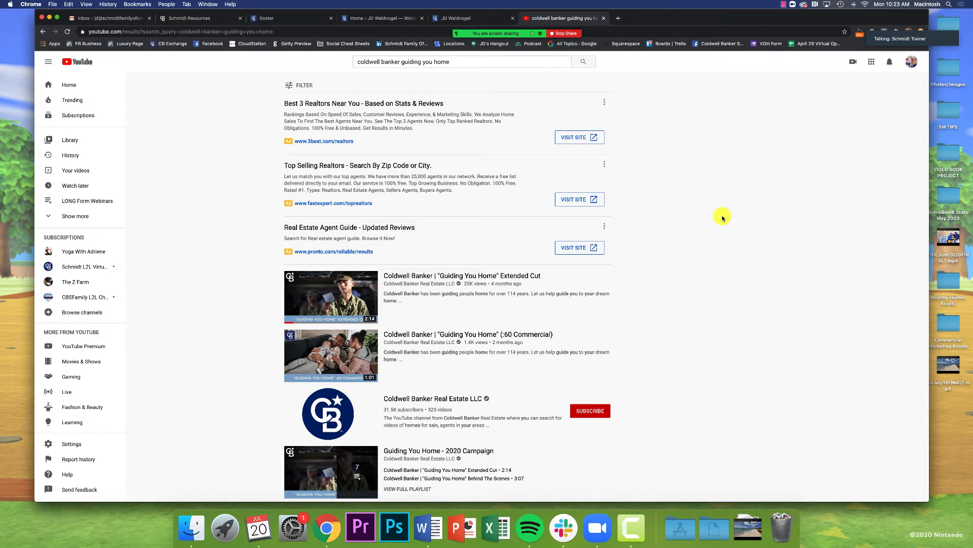
{"action": "scroll", "coordinate": [722, 218], "scroll_direction": "down", "scroll_amount": 3}
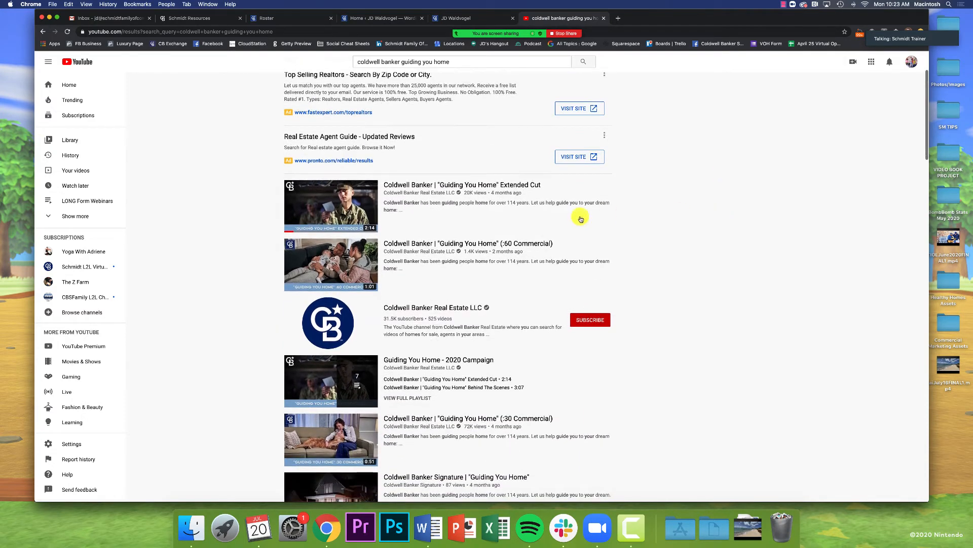
{"action": "scroll", "coordinate": [581, 219], "scroll_direction": "down", "scroll_amount": 3}
{"action": "left_click", "coordinate": [469, 311]}
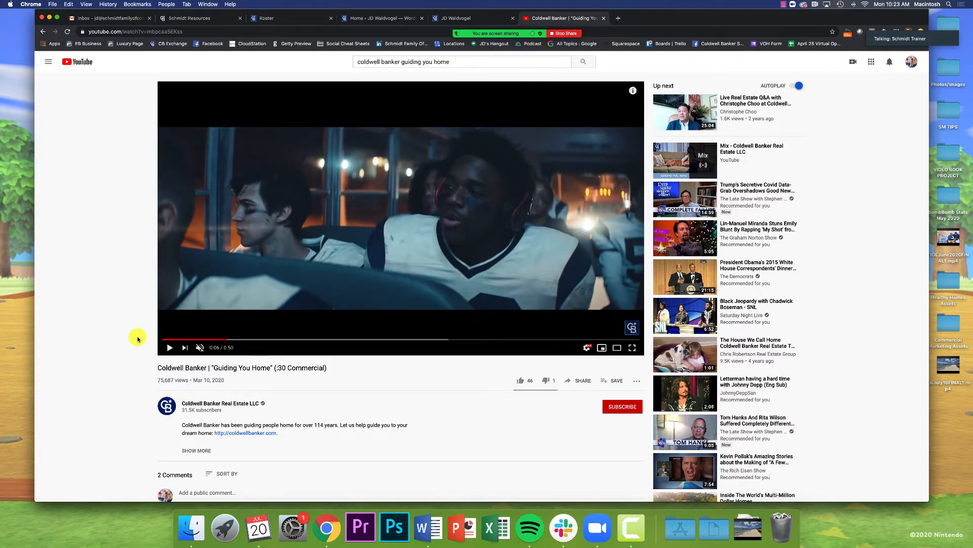
Open the Schmidt Video Classroom channel in a new tab, search it for "youtube", and close the tab.
{"action": "key", "text": "super+t"}
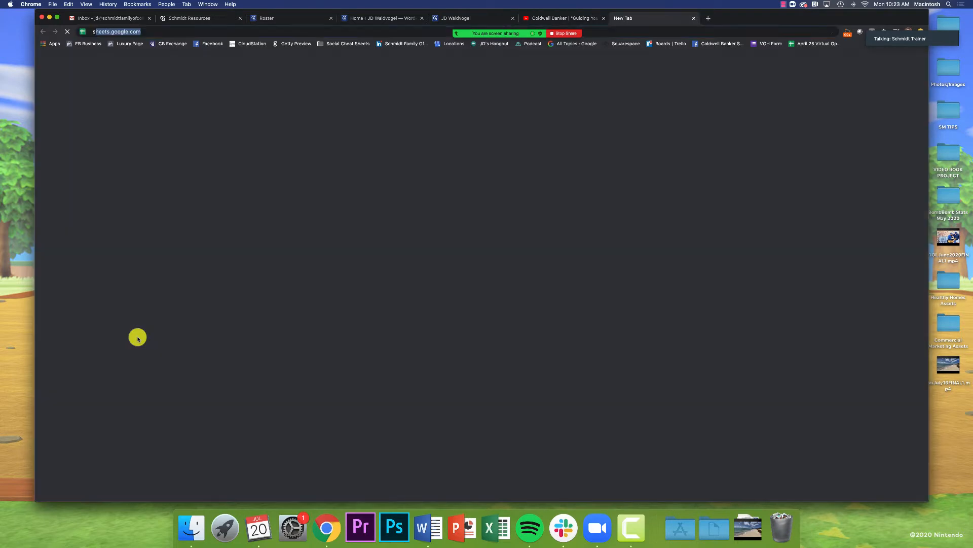
{"action": "type", "text": "schmidtv"}
{"action": "key", "text": "Return"}
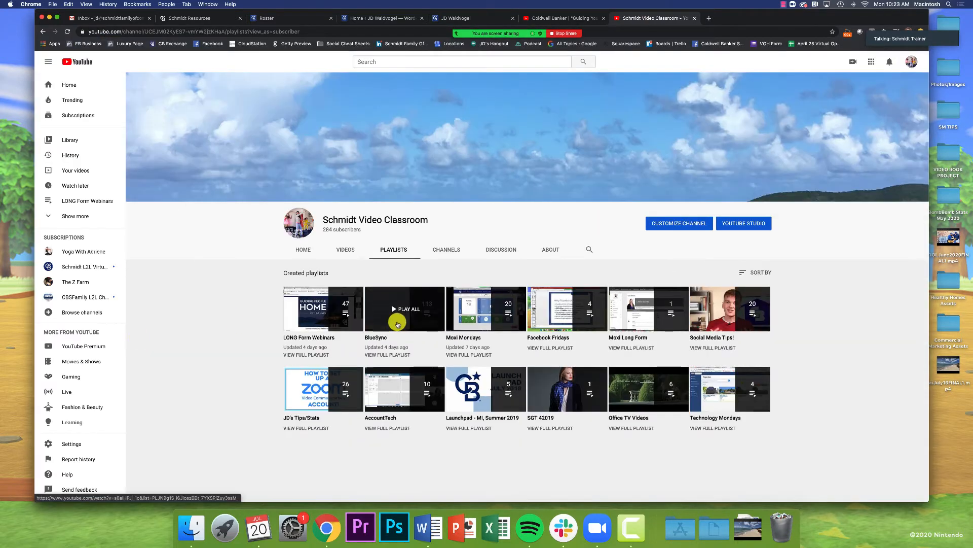
{"action": "left_click", "coordinate": [589, 249]}
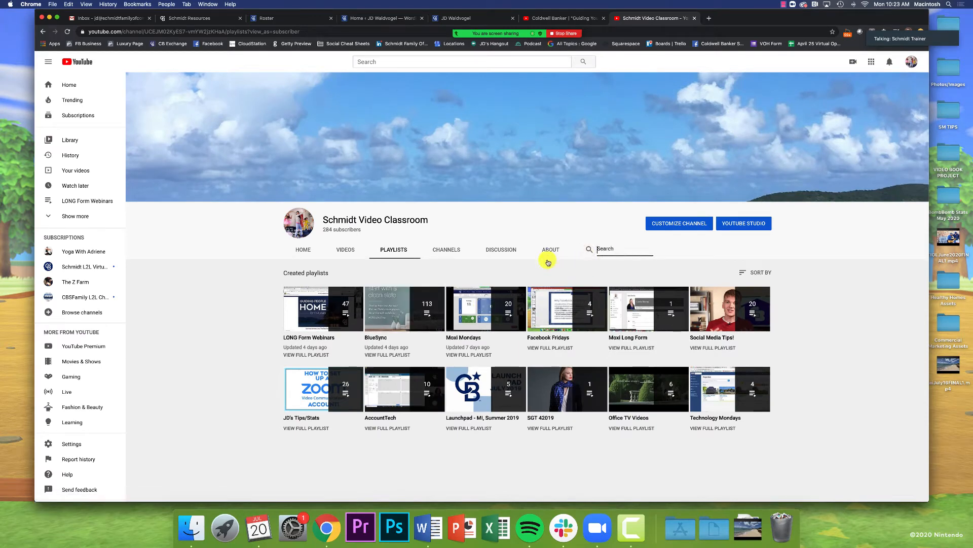
{"action": "type", "text": "youtube"}
{"action": "key", "text": "Return"}
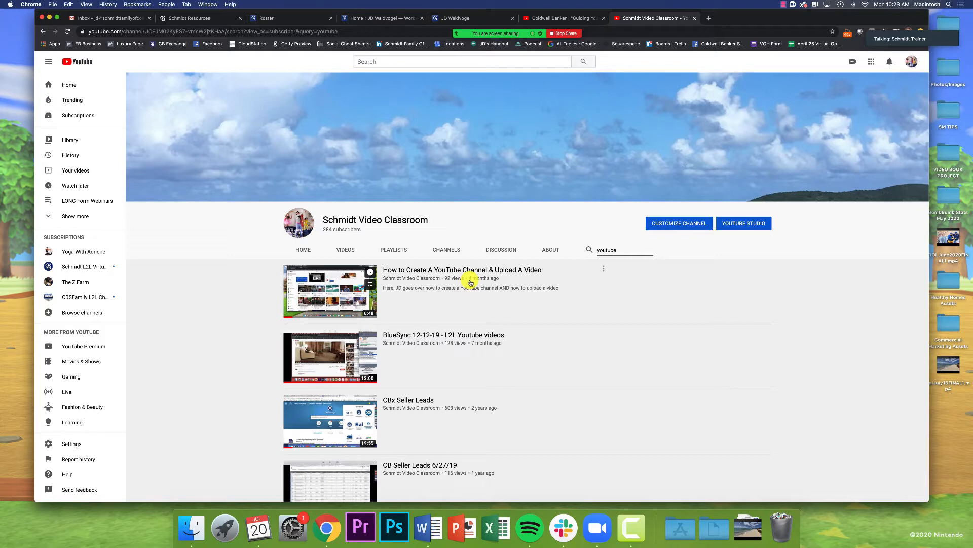
{"action": "key", "text": "super+w"}
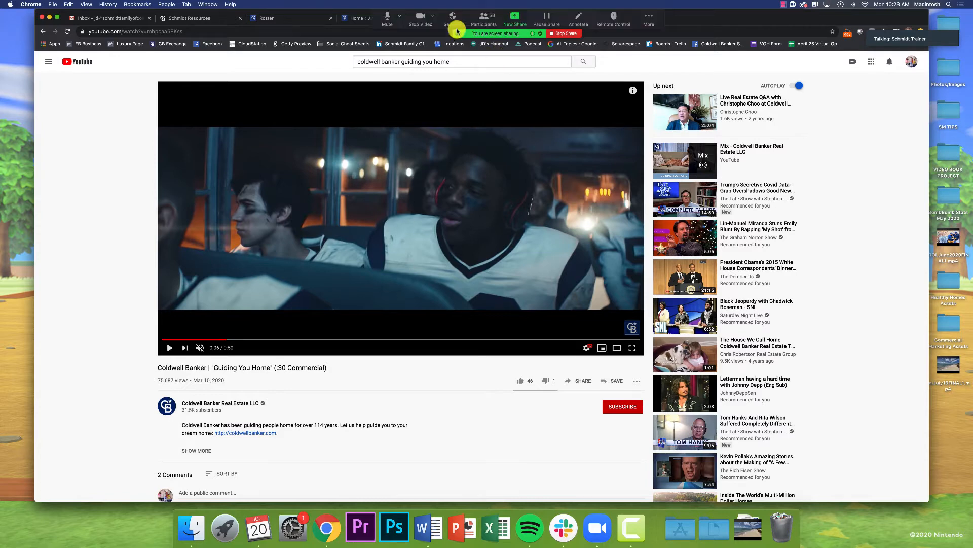
Revisit My Website on the Roster page, and open Personalize Your Homepage in the Agent Website Admin Tool.
{"action": "left_click", "coordinate": [354, 17]}
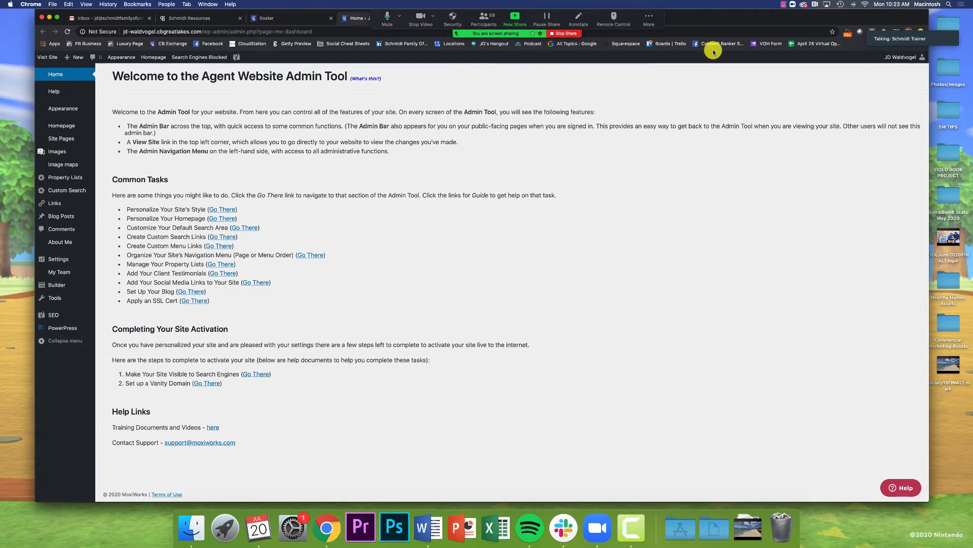
{"action": "mouse_move", "coordinate": [700, 21]}
{"action": "left_mouse_down"}
{"action": "mouse_move", "coordinate": [707, 29]}
{"action": "mouse_move", "coordinate": [695, 29]}
{"action": "left_mouse_up"}
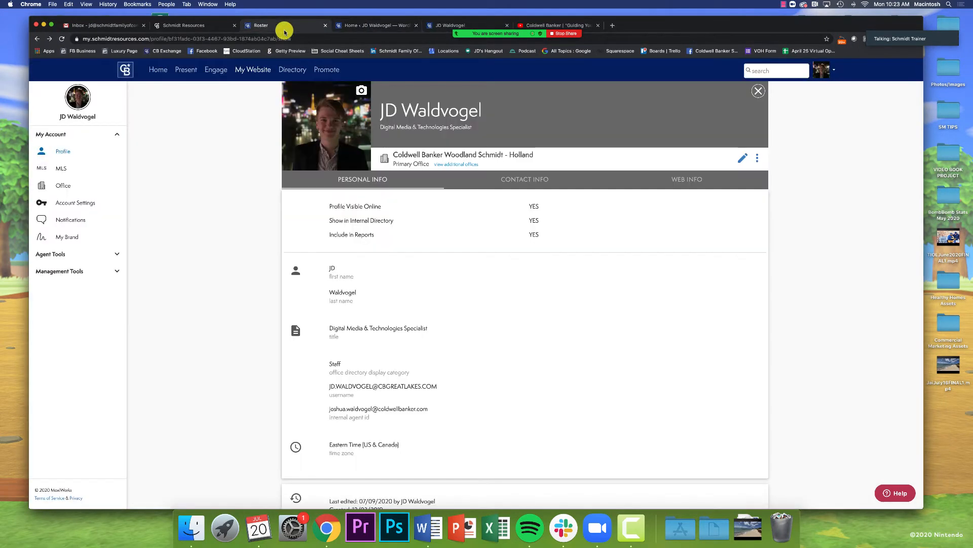
{"action": "left_click", "coordinate": [278, 26]}
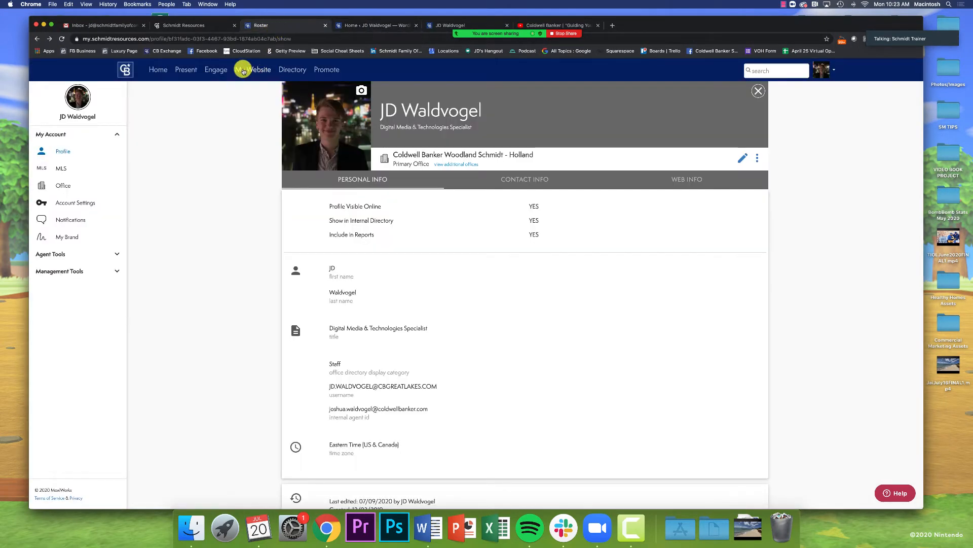
{"action": "left_click", "coordinate": [351, 25]}
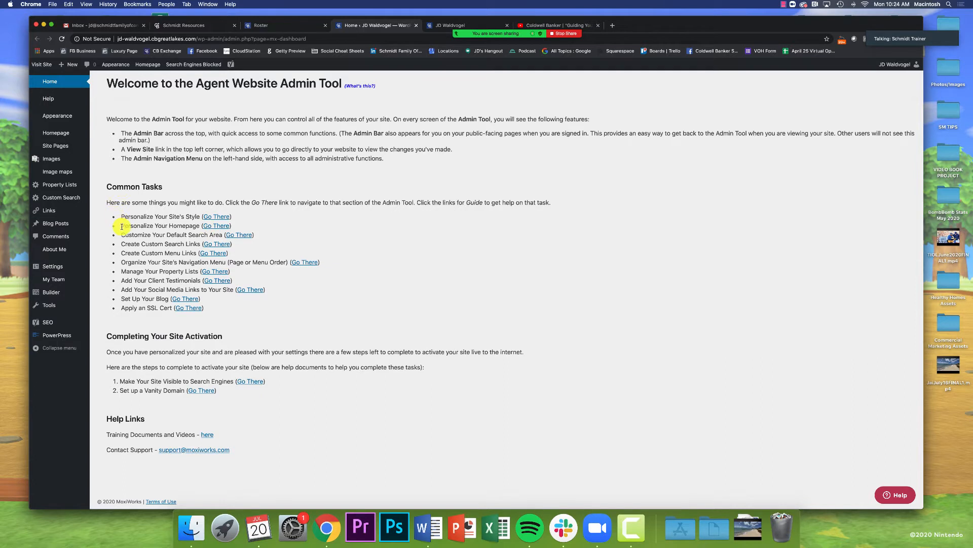
{"action": "left_click_drag", "start_coordinate": [122, 227], "coordinate": [200, 227]}
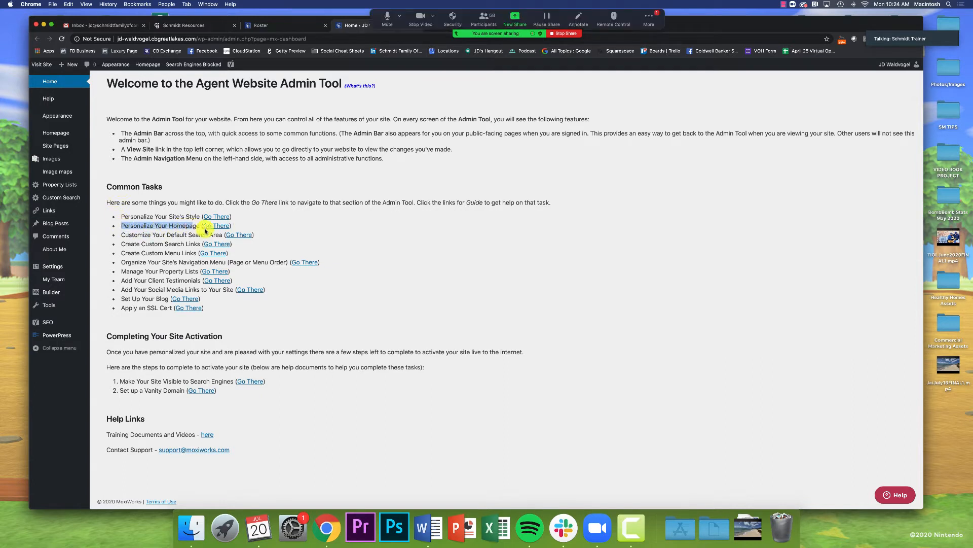
{"action": "left_click", "coordinate": [217, 226]}
Send "SchmidtVideoClassroom.com" to Everyone in the Zoom group chat and close the chat window.
{"action": "left_click", "coordinate": [661, 11]}
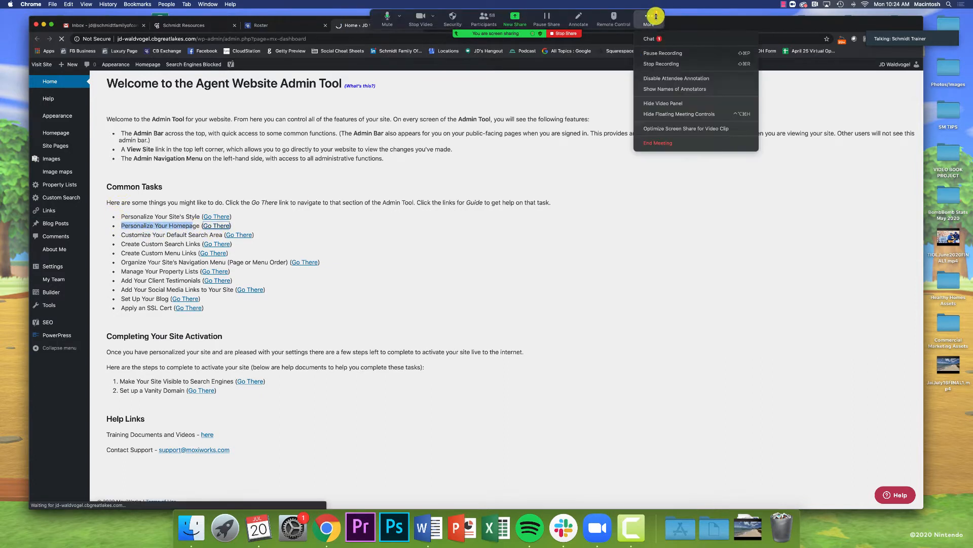
{"action": "left_click", "coordinate": [660, 38]}
{"action": "left_click_drag", "start_coordinate": [533, 103], "coordinate": [910, 327]}
{"action": "left_click", "coordinate": [830, 456]}
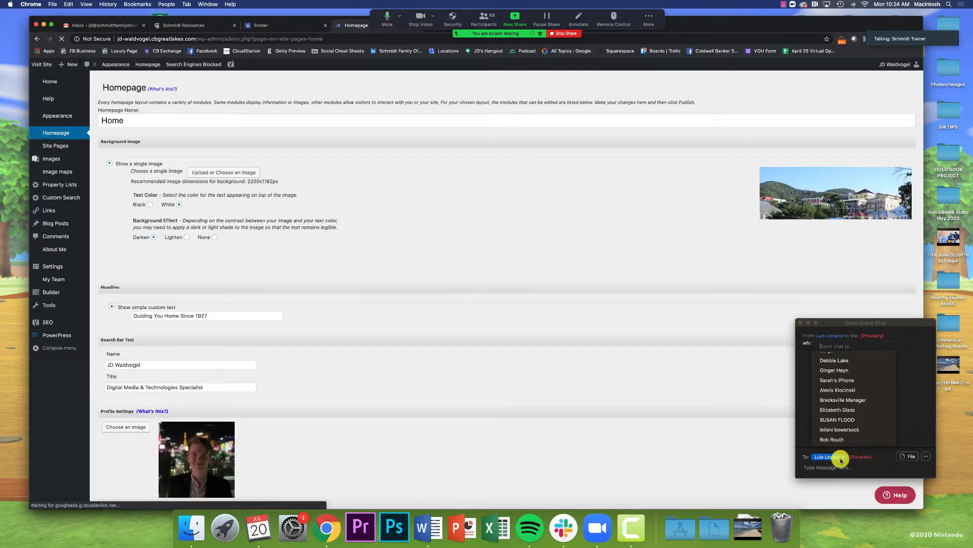
{"action": "left_click", "coordinate": [836, 357]}
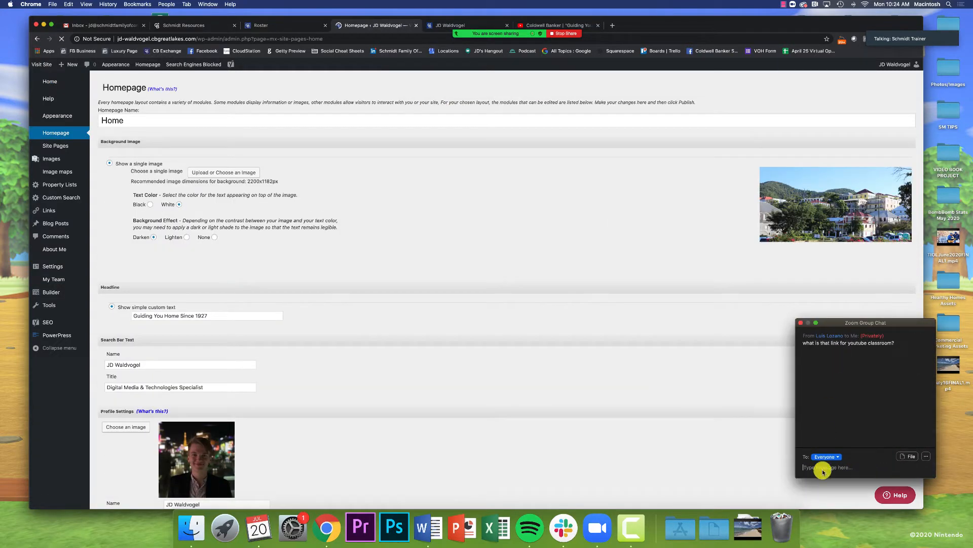
{"action": "left_click", "coordinate": [823, 471]}
{"action": "type", "text": "schmidtVid"}
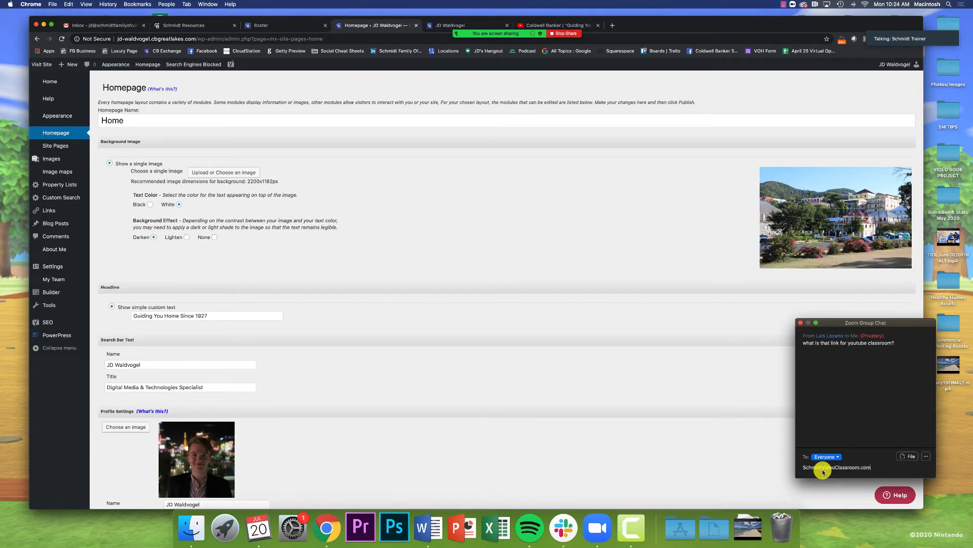
{"action": "key", "text": "Return"}
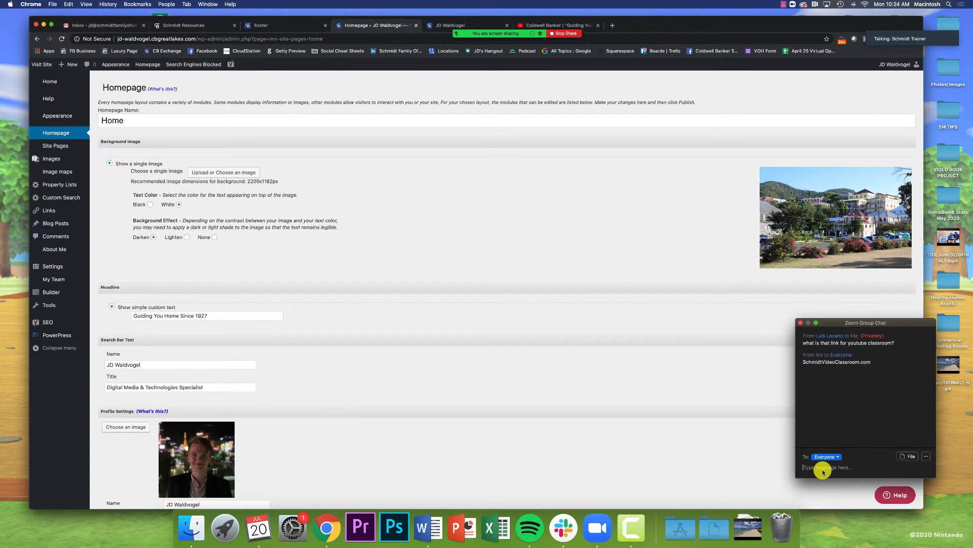
{"action": "left_click", "coordinate": [800, 325]}
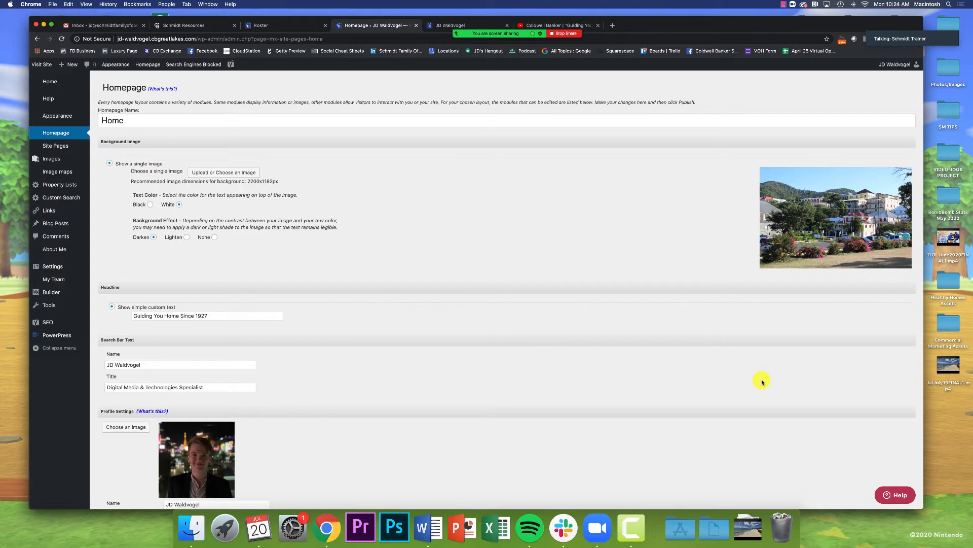
Compare the homepage settings with the banner, profile details and bio on the live agent website.
{"action": "scroll", "coordinate": [526, 212], "scroll_direction": "down", "scroll_amount": 2}
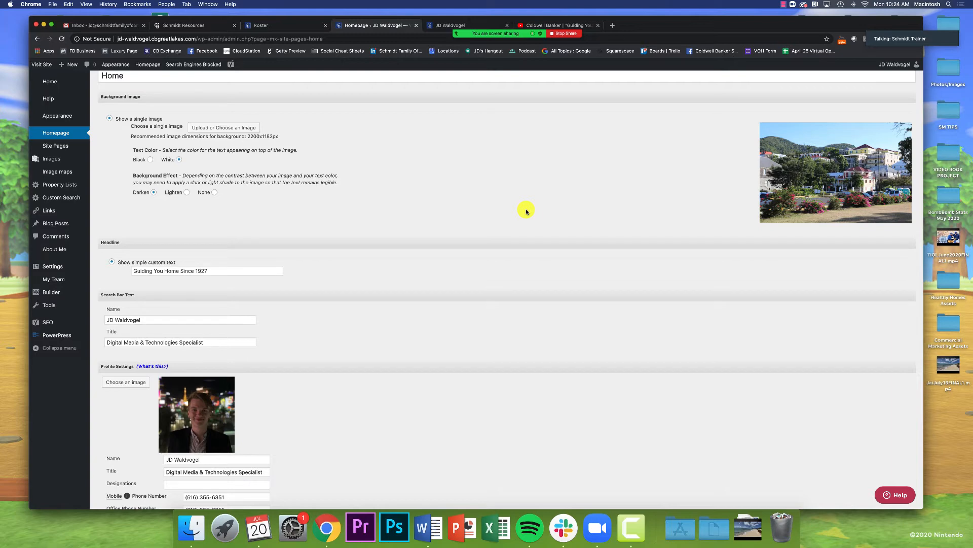
{"action": "left_click", "coordinate": [442, 26]}
{"action": "scroll", "coordinate": [476, 244], "scroll_direction": "down", "scroll_amount": 2}
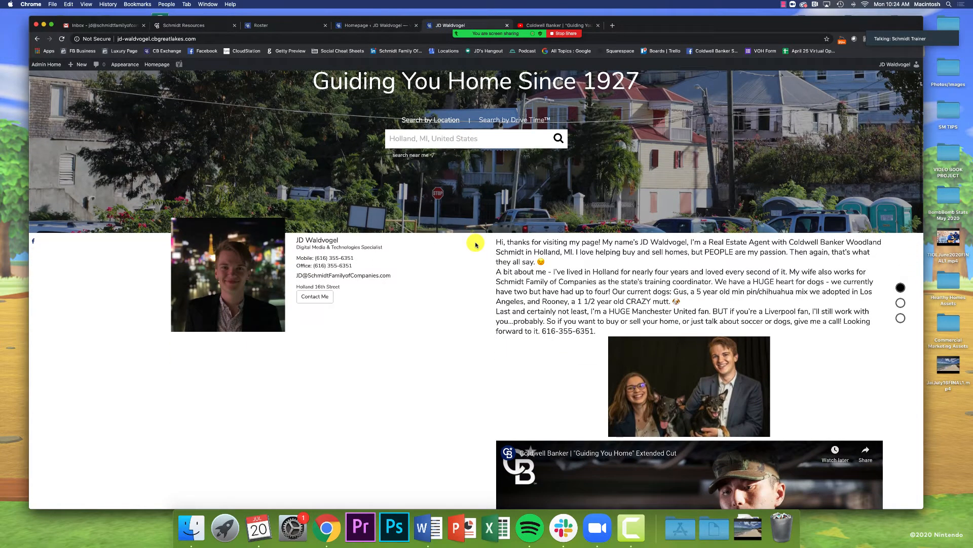
{"action": "scroll", "coordinate": [476, 244], "scroll_direction": "up", "scroll_amount": 4}
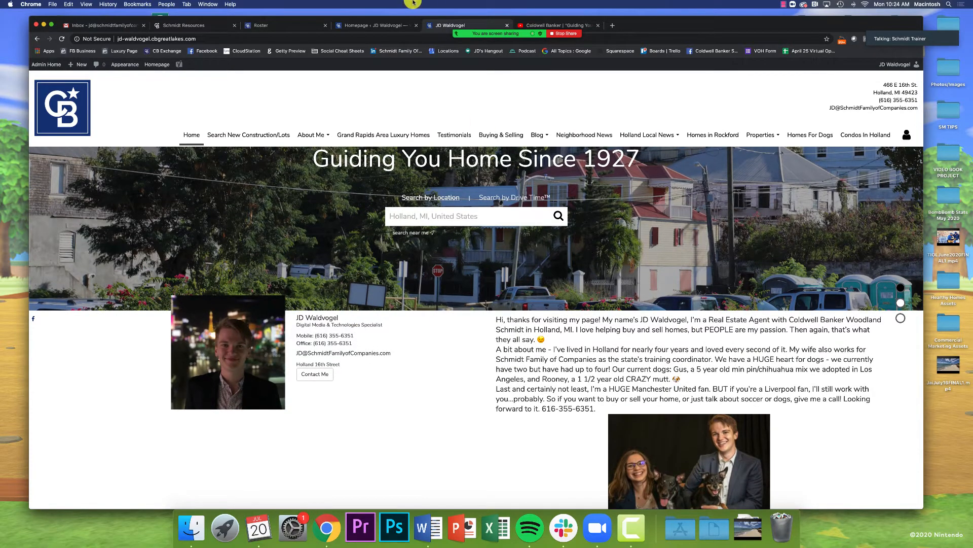
Delete the embedded "Guiding You Home" Extended Cut video from the homepage's Welcome Text.
{"action": "left_click", "coordinate": [373, 25]}
{"action": "scroll", "coordinate": [507, 296], "scroll_direction": "down", "scroll_amount": 3}
{"action": "scroll", "coordinate": [523, 306], "scroll_direction": "down", "scroll_amount": 10}
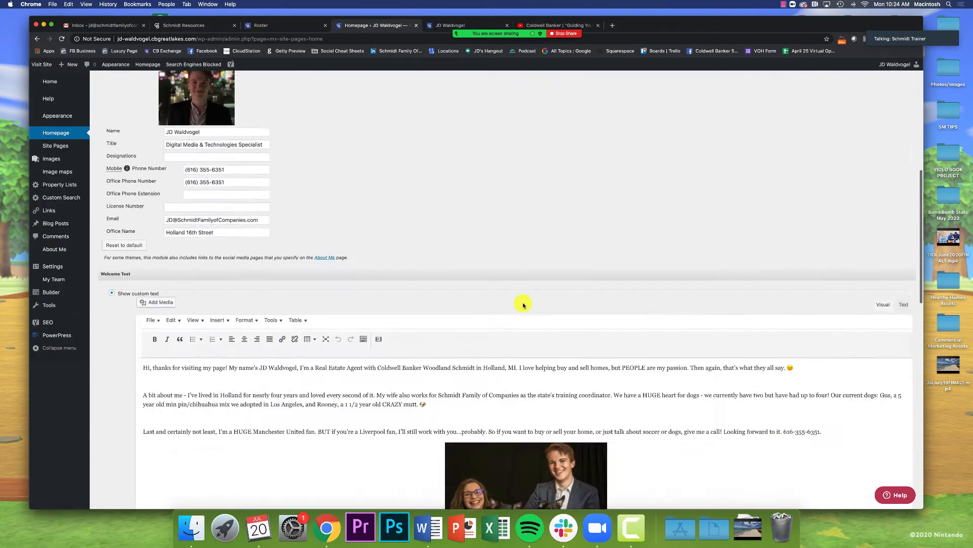
{"action": "scroll", "coordinate": [662, 297], "scroll_direction": "down", "scroll_amount": 5}
{"action": "left_click", "coordinate": [662, 297]}
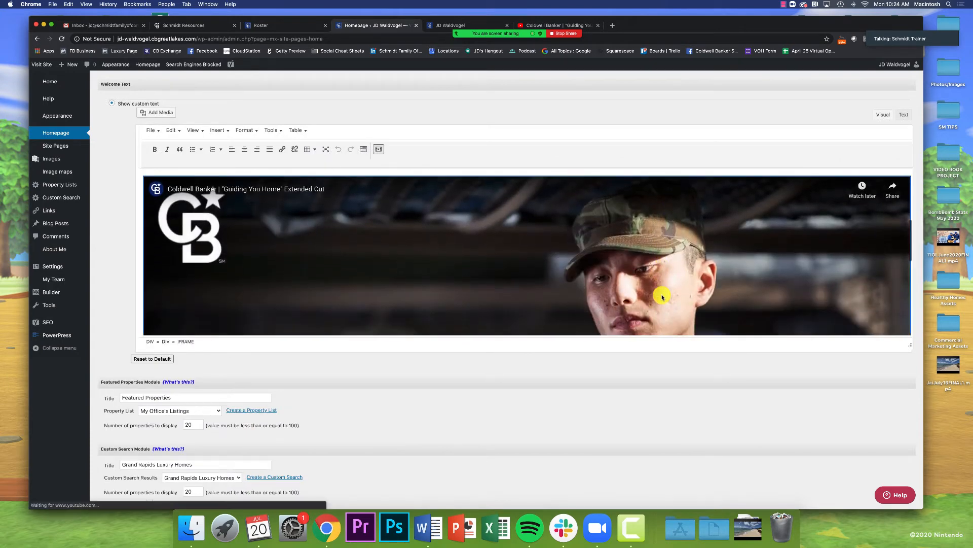
{"action": "key", "text": "BackSpace"}
Compare the bio and photo in the Welcome Text editor with the matching section of the live agent website.
{"action": "scroll", "coordinate": [304, 220], "scroll_direction": "up", "scroll_amount": 5}
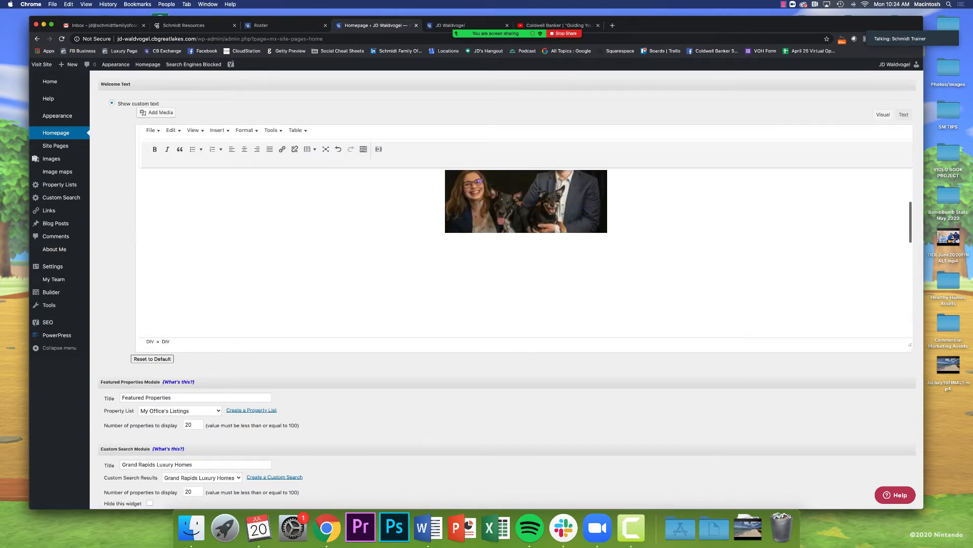
{"action": "scroll", "coordinate": [112, 256], "scroll_direction": "up", "scroll_amount": 4}
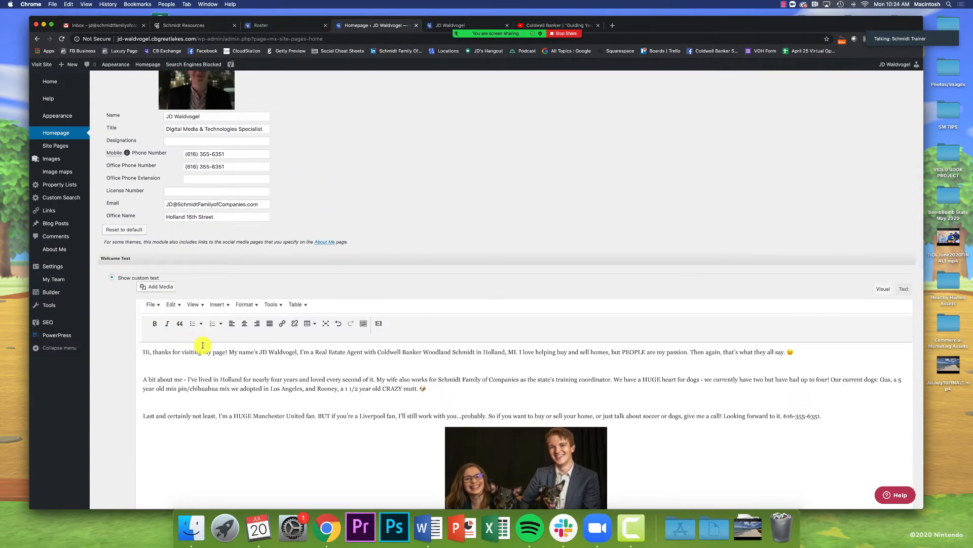
{"action": "scroll", "coordinate": [226, 335], "scroll_direction": "down", "scroll_amount": 3}
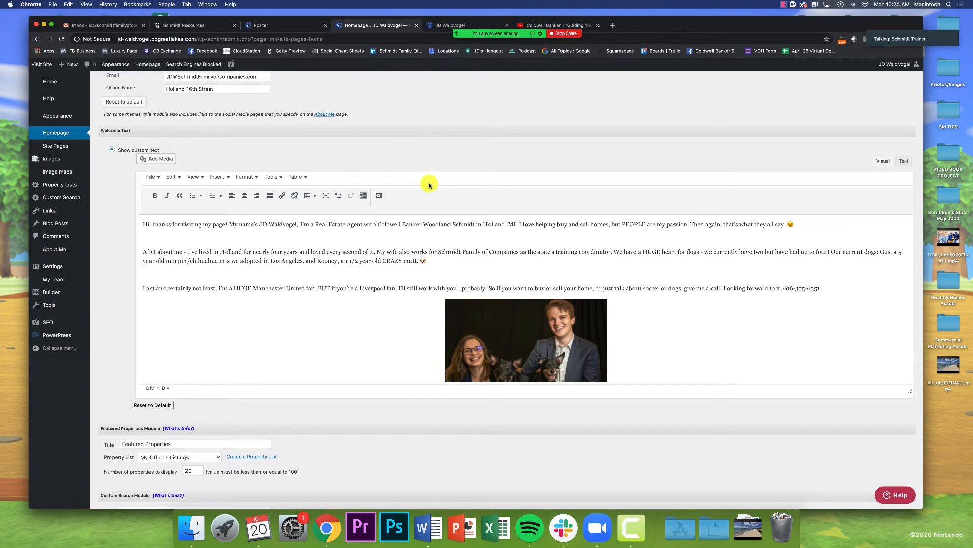
{"action": "left_click", "coordinate": [439, 24]}
{"action": "scroll", "coordinate": [433, 136], "scroll_direction": "down", "scroll_amount": 3}
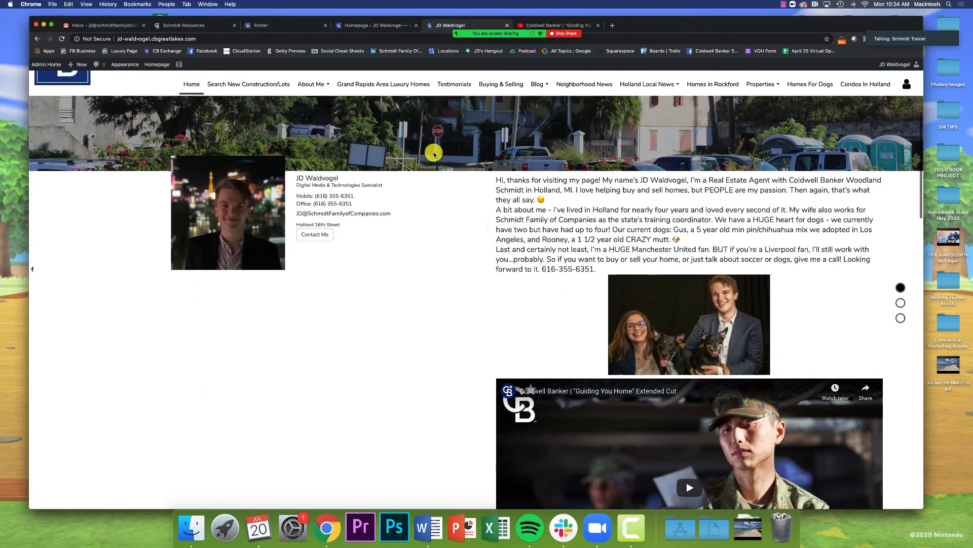
{"action": "left_click_drag", "start_coordinate": [495, 180], "coordinate": [777, 300]}
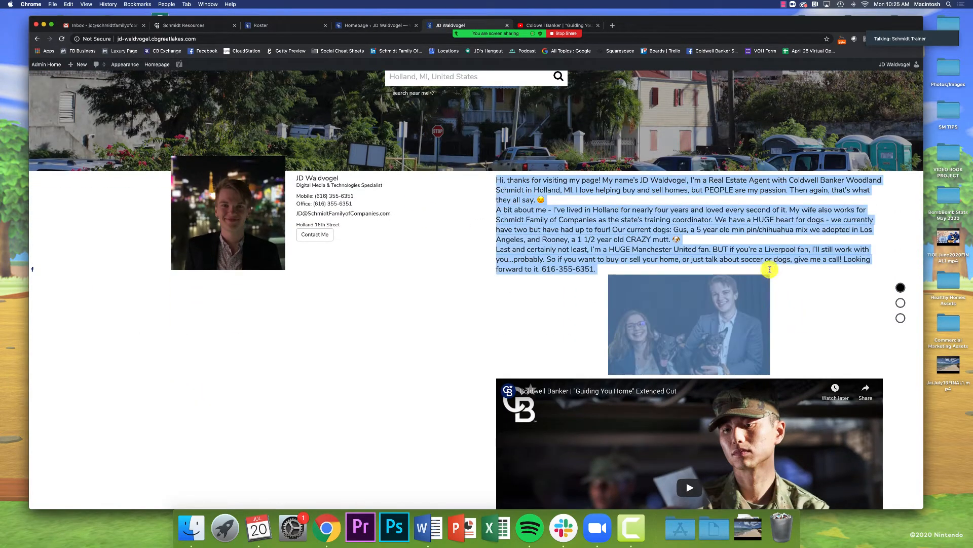
{"action": "left_click", "coordinate": [633, 244]}
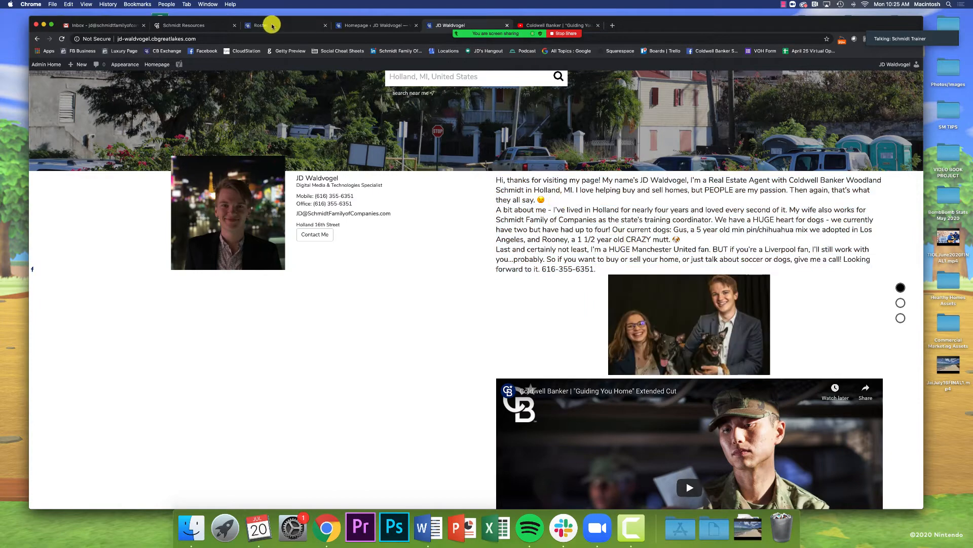
Return to the homepage settings and review the lower modules, including "#1 Hit Single!", and the Welcome Text section.
{"action": "left_click", "coordinate": [359, 26]}
{"action": "scroll", "coordinate": [104, 231], "scroll_direction": "down", "scroll_amount": 5}
{"action": "scroll", "coordinate": [107, 229], "scroll_direction": "down", "scroll_amount": 6}
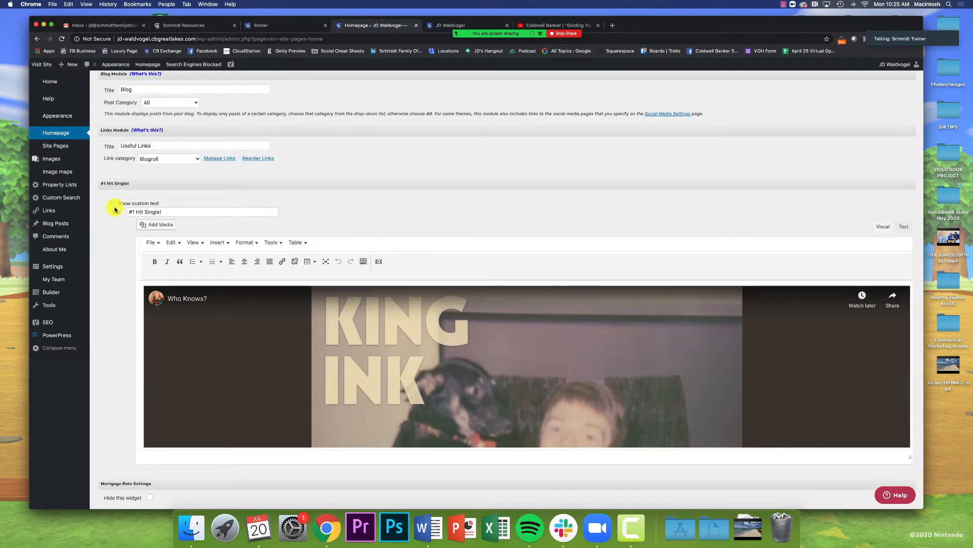
{"action": "scroll", "coordinate": [144, 236], "scroll_direction": "up", "scroll_amount": 10}
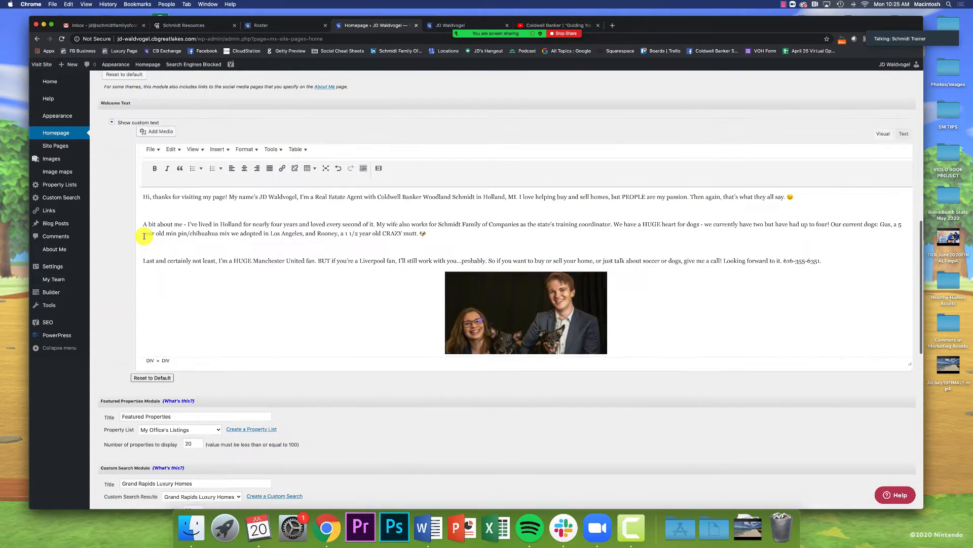
Compare the lower modules of the homepage settings, including "#1 Hit Single!", with the matching sections of the live agent website.
{"action": "scroll", "coordinate": [144, 235], "scroll_direction": "down", "scroll_amount": 5}
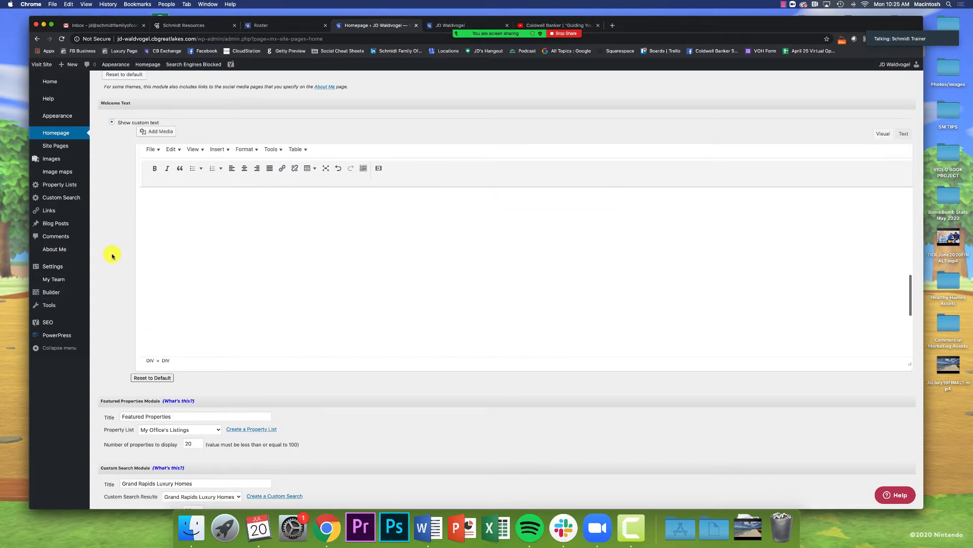
{"action": "scroll", "coordinate": [107, 257], "scroll_direction": "down", "scroll_amount": 3}
{"action": "scroll", "coordinate": [107, 257], "scroll_direction": "down", "scroll_amount": 7}
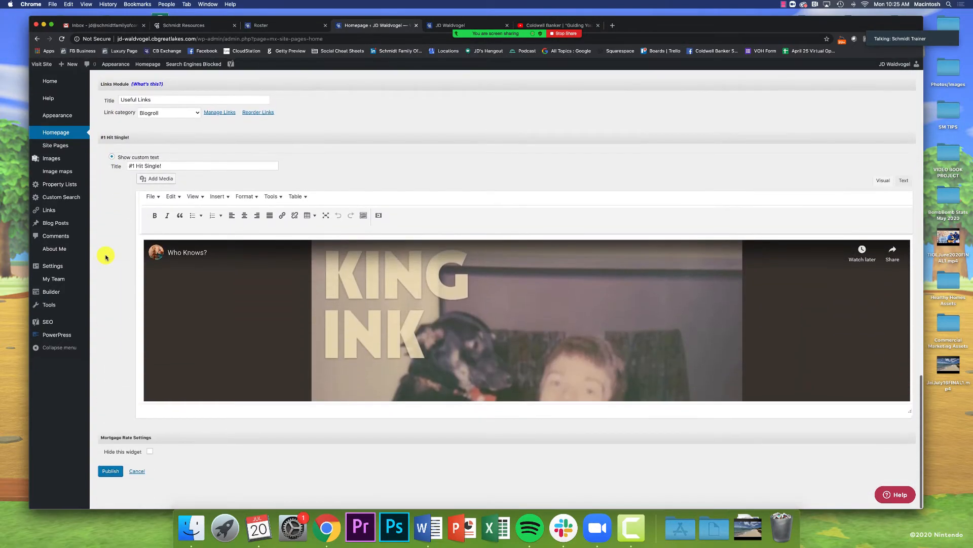
{"action": "left_click", "coordinate": [435, 25]}
{"action": "scroll", "coordinate": [407, 120], "scroll_direction": "down", "scroll_amount": 15}
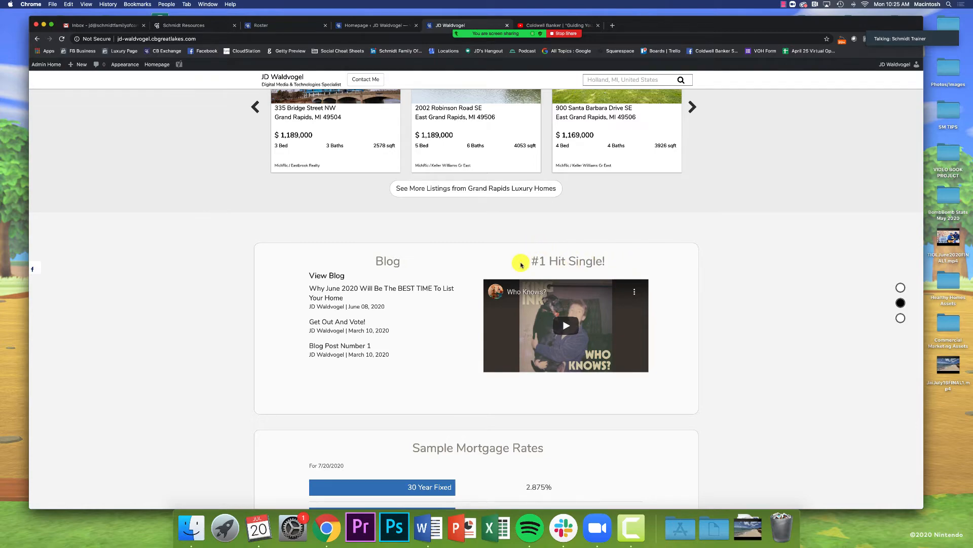
{"action": "scroll", "coordinate": [530, 283], "scroll_direction": "up", "scroll_amount": 5}
{"action": "scroll", "coordinate": [530, 285], "scroll_direction": "up", "scroll_amount": 8}
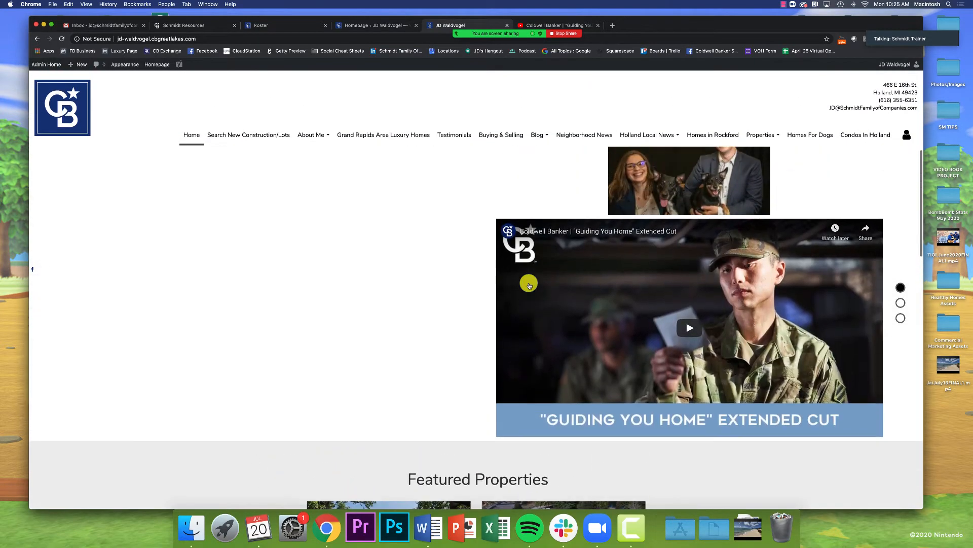
{"action": "scroll", "coordinate": [529, 285], "scroll_direction": "up", "scroll_amount": 3}
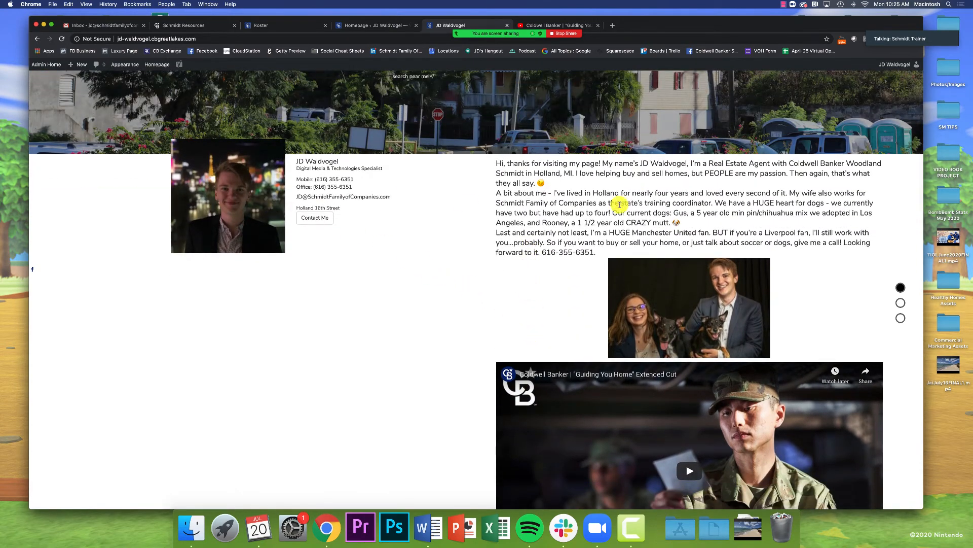
Return to the homepage settings and review the profile settings and the Welcome Text editor.
{"action": "left_click", "coordinate": [387, 25]}
{"action": "scroll", "coordinate": [474, 213], "scroll_direction": "up", "scroll_amount": 10}
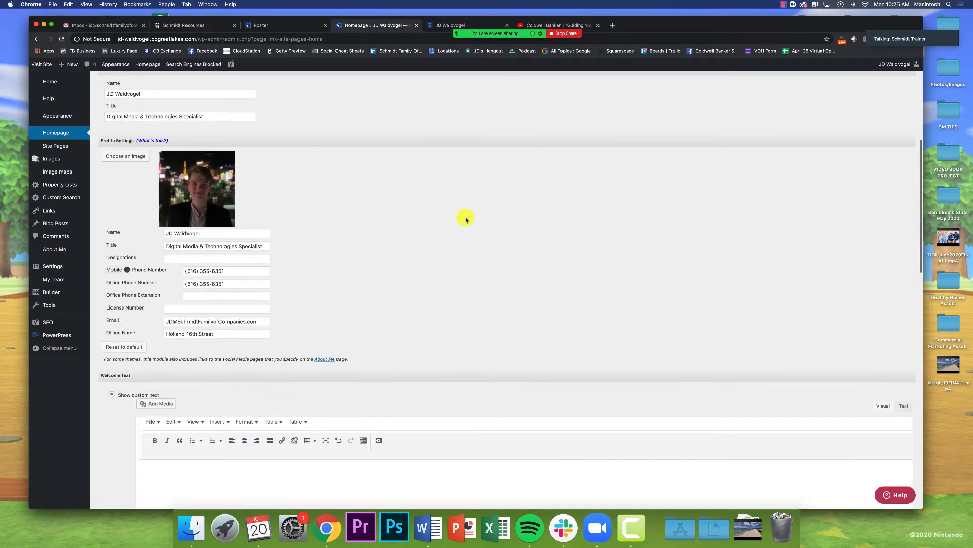
{"action": "scroll", "coordinate": [458, 258], "scroll_direction": "down", "scroll_amount": 3}
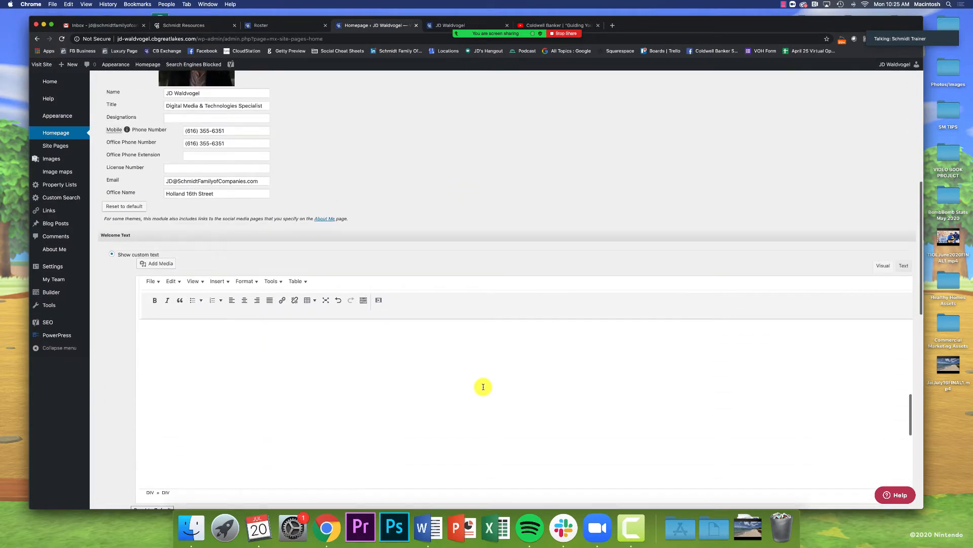
{"action": "scroll", "coordinate": [436, 277], "scroll_direction": "down", "scroll_amount": 3}
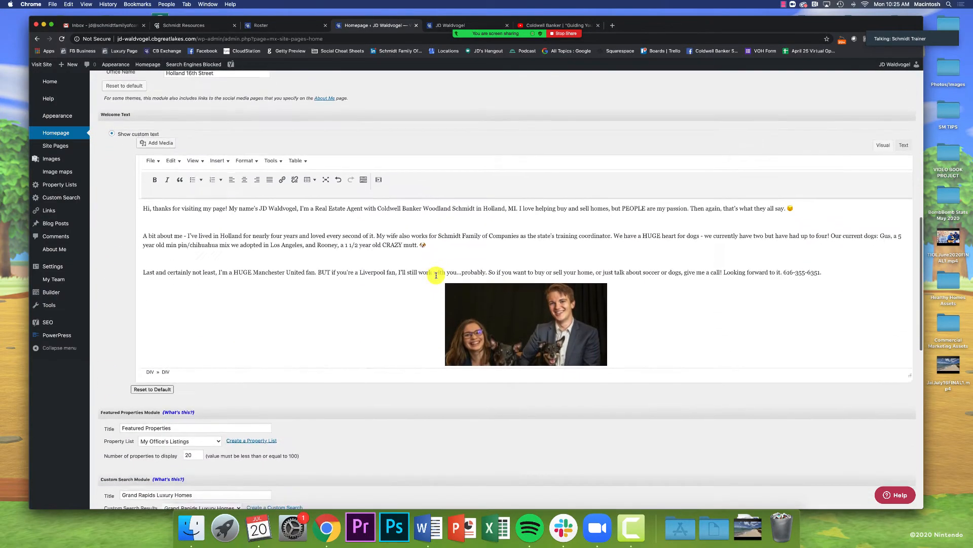
{"action": "left_click_drag", "start_coordinate": [100, 107], "coordinate": [136, 109]}
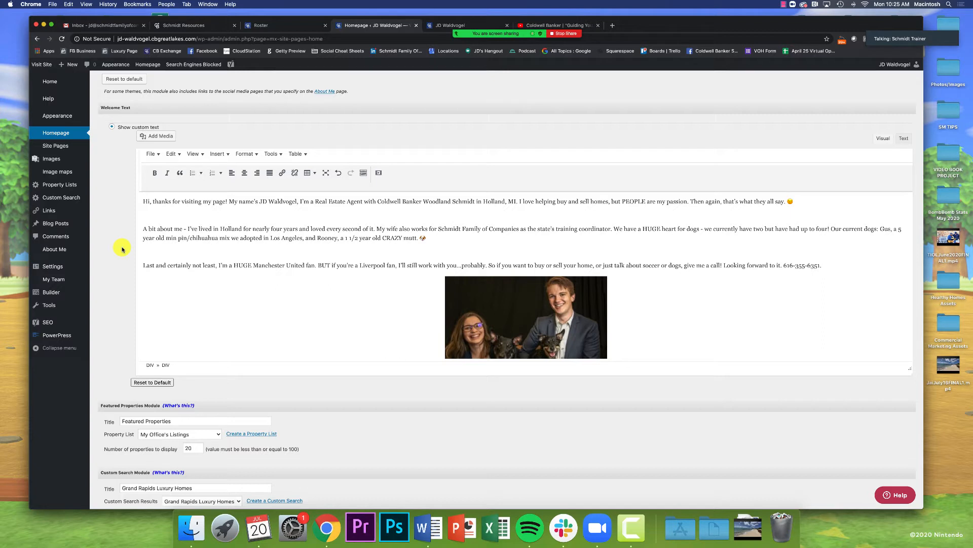
{"action": "left_click", "coordinate": [145, 142]}
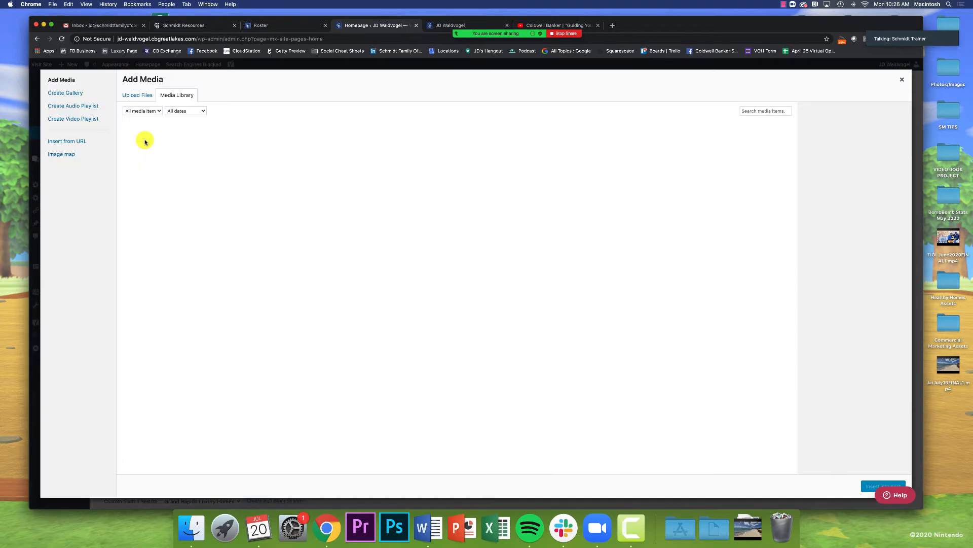
{"action": "left_click", "coordinate": [72, 142]}
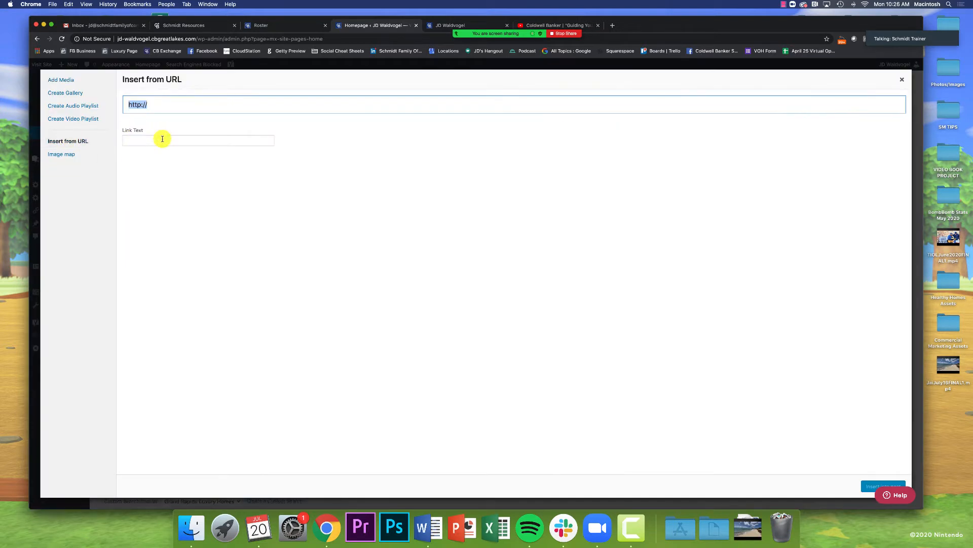
{"action": "left_click", "coordinate": [582, 25]}
{"action": "left_click", "coordinate": [297, 40]}
{"action": "key", "text": "super+c"}
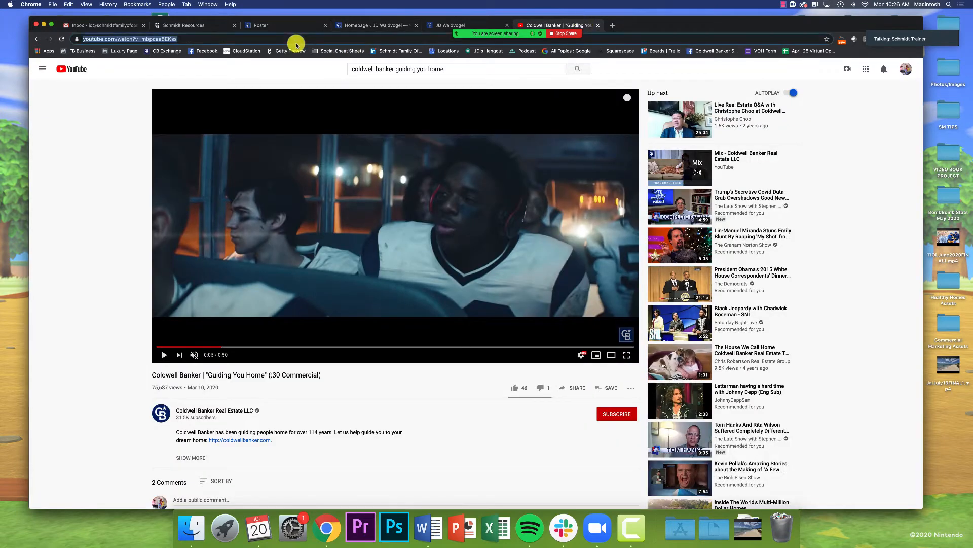
{"action": "left_click", "coordinate": [380, 27]}
{"action": "key", "text": "super+v"}
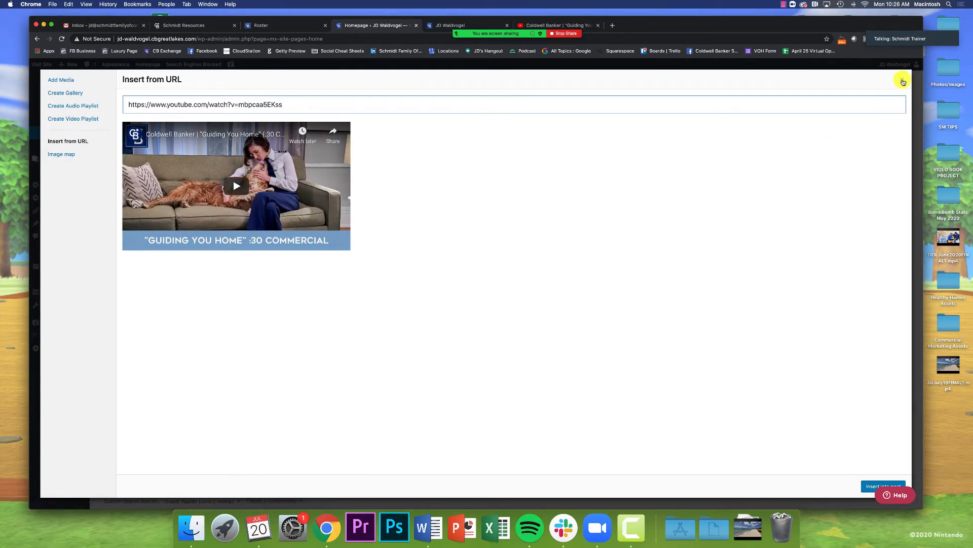
{"action": "left_click", "coordinate": [903, 81]}
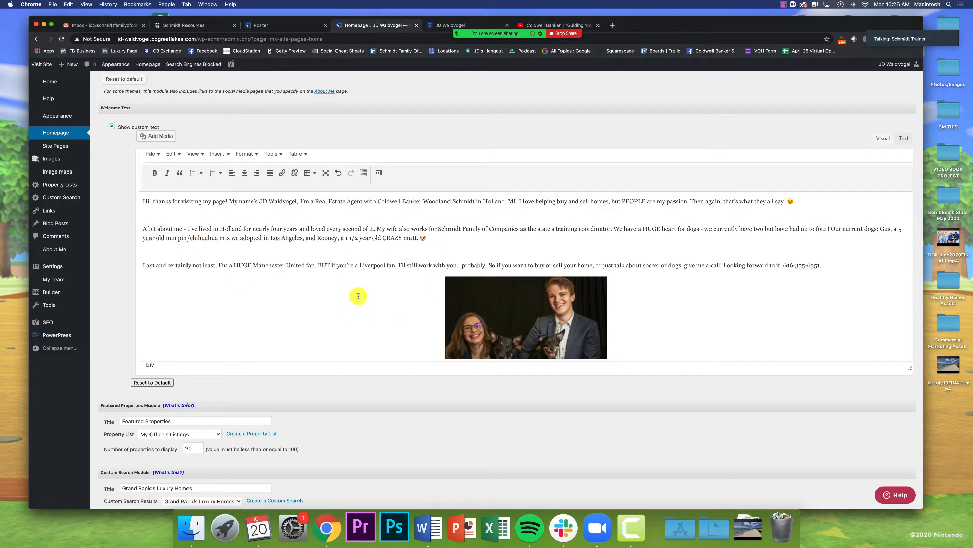
Add blank lines above the greeting in the Welcome Text and place the cursor at the start of the content.
{"action": "scroll", "coordinate": [356, 294], "scroll_direction": "down", "scroll_amount": 2}
{"action": "scroll", "coordinate": [508, 294], "scroll_direction": "up", "scroll_amount": 2}
{"action": "left_click_drag", "start_coordinate": [143, 202], "coordinate": [152, 201]}
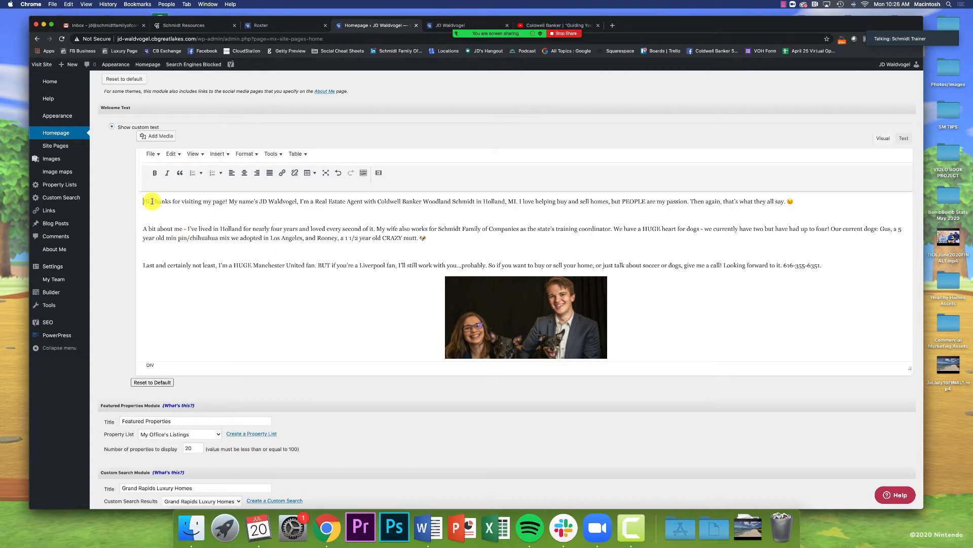
{"action": "key", "text": "Return"}
{"action": "key", "text": "Return"}
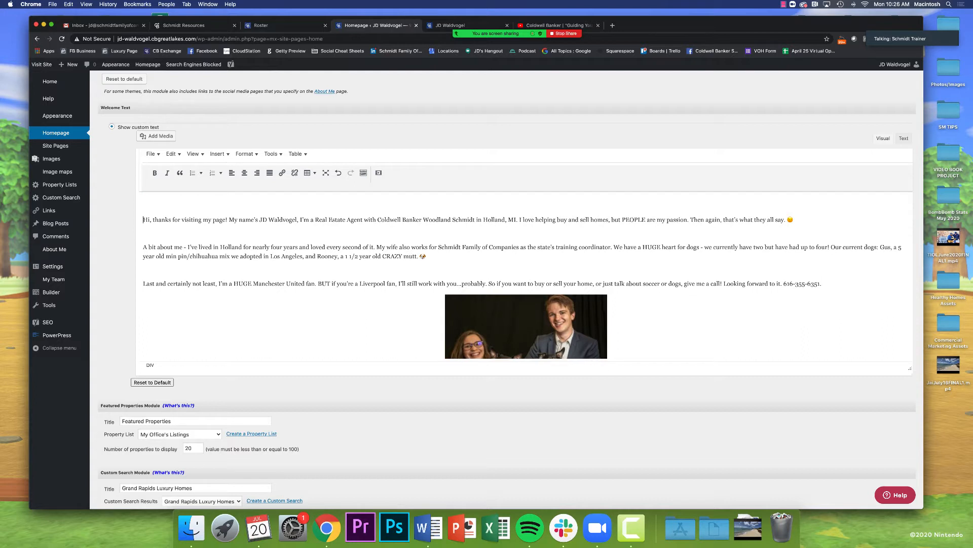
{"action": "left_click", "coordinate": [145, 203]}
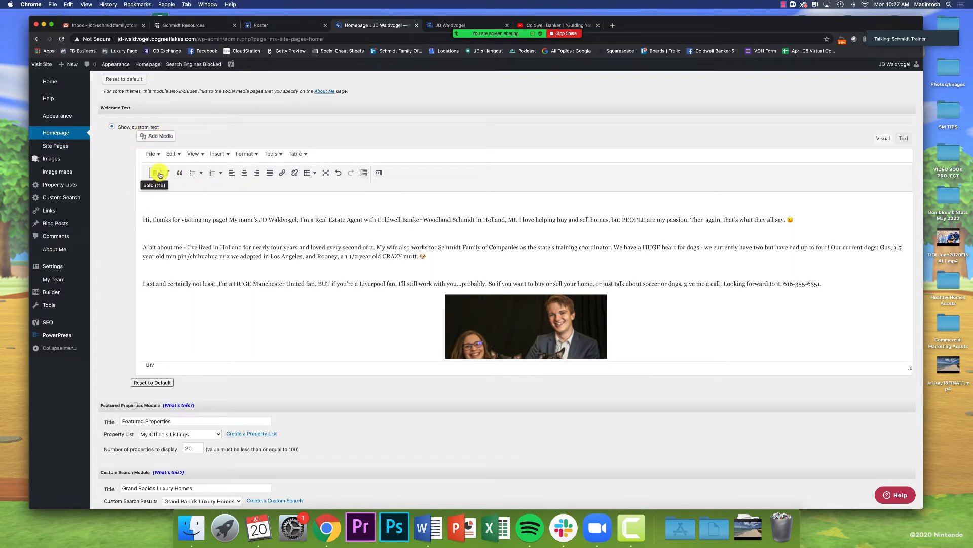
Start inserting media in the Welcome Text and copy the YouTube link of Coldwell Banker's "Guiding You Home" (:30 Commercial).
{"action": "left_click", "coordinate": [378, 175]}
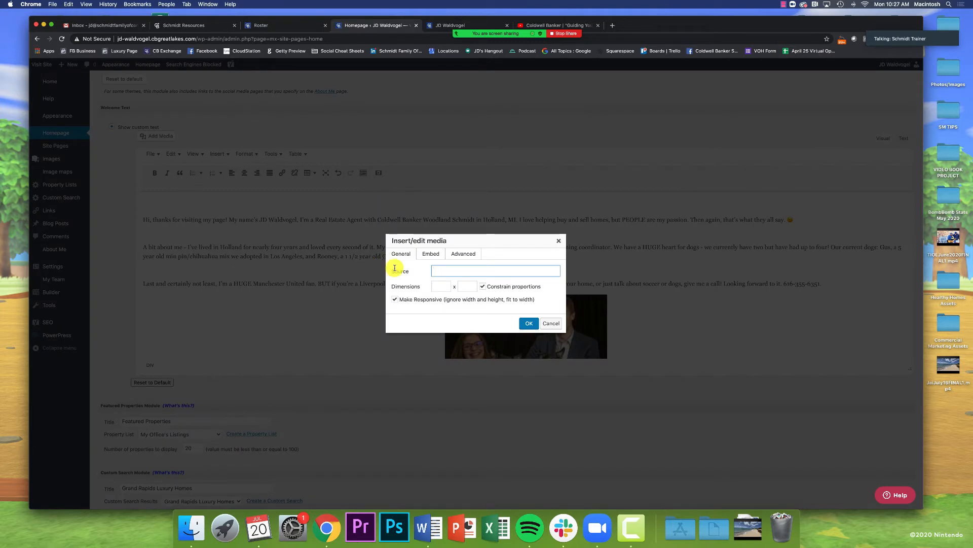
{"action": "left_click", "coordinate": [580, 25]}
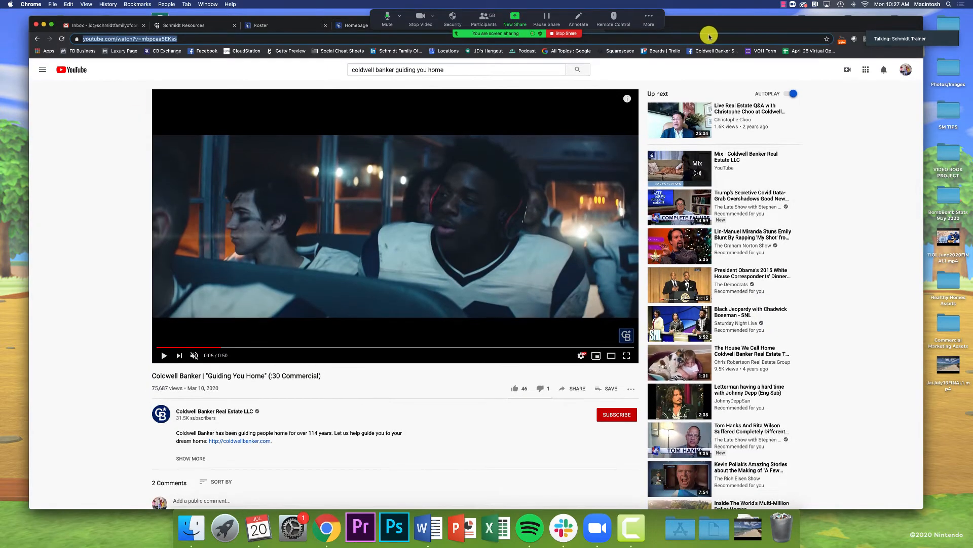
{"action": "left_click_drag", "start_coordinate": [707, 28], "coordinate": [710, 44]}
{"action": "left_click", "coordinate": [639, 92]}
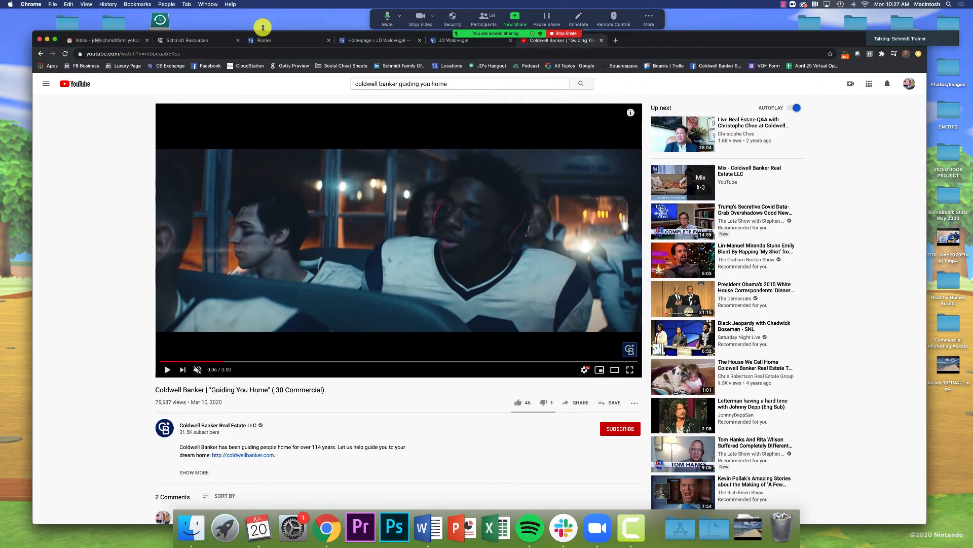
{"action": "left_click", "coordinate": [233, 54]}
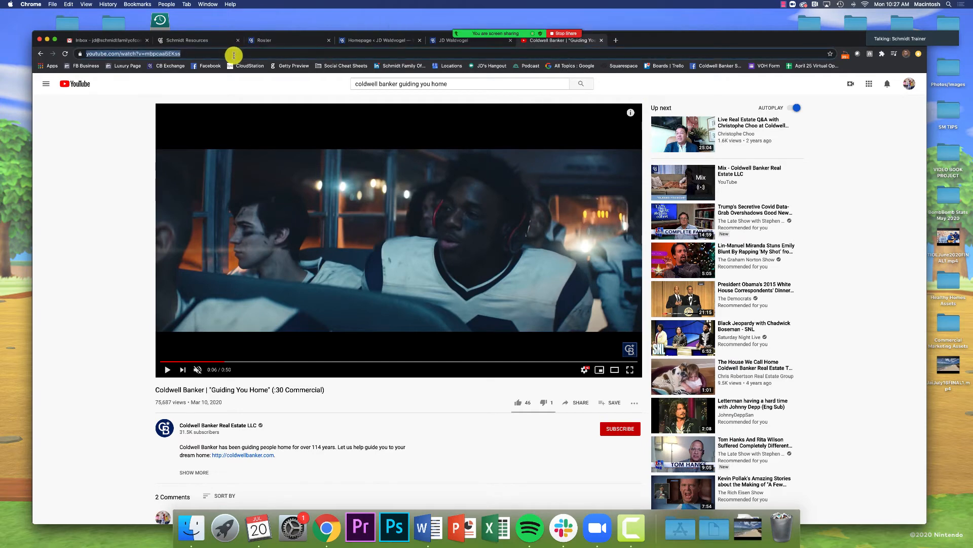
{"action": "right_click", "coordinate": [159, 56]}
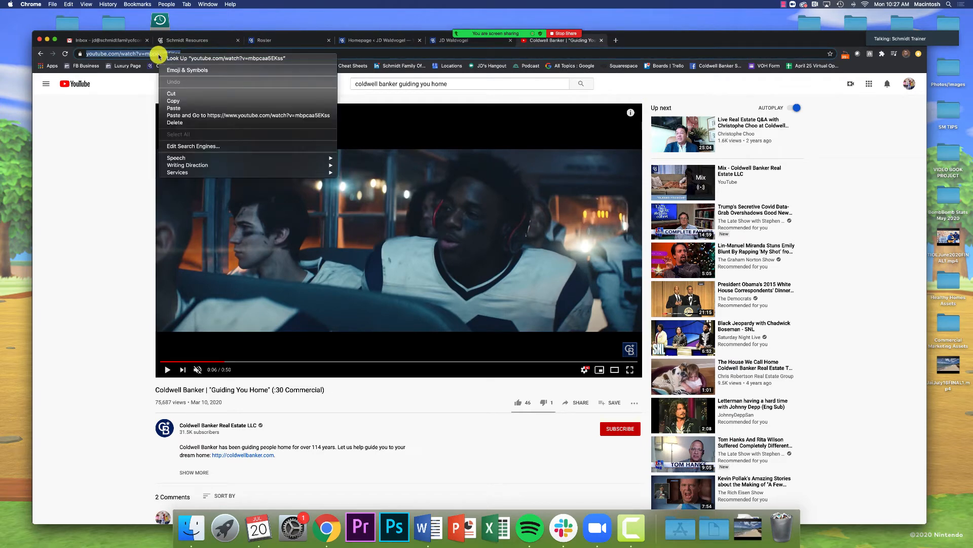
{"action": "left_click", "coordinate": [176, 101]}
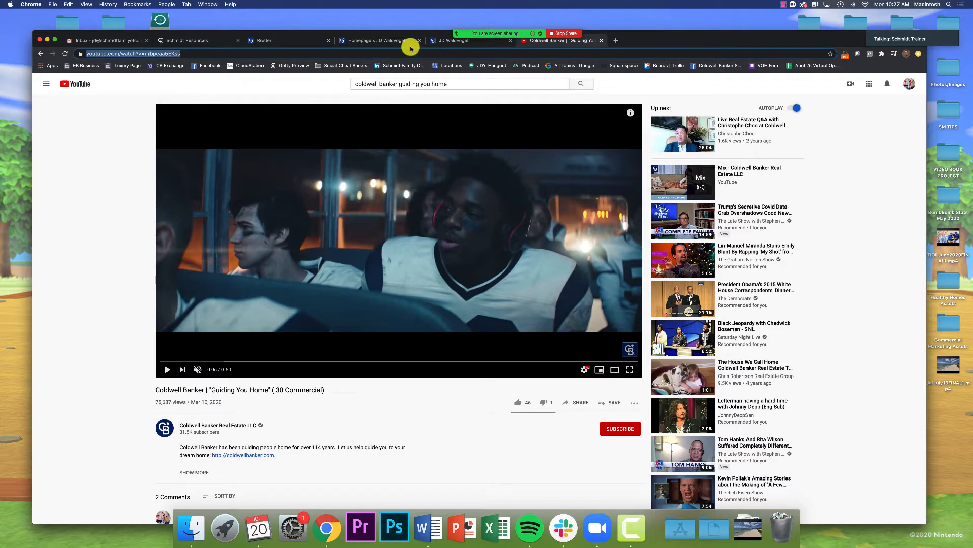
Embed the video above the bio in the Welcome Text, using the copied YouTube link as the media source.
{"action": "left_click", "coordinate": [373, 40]}
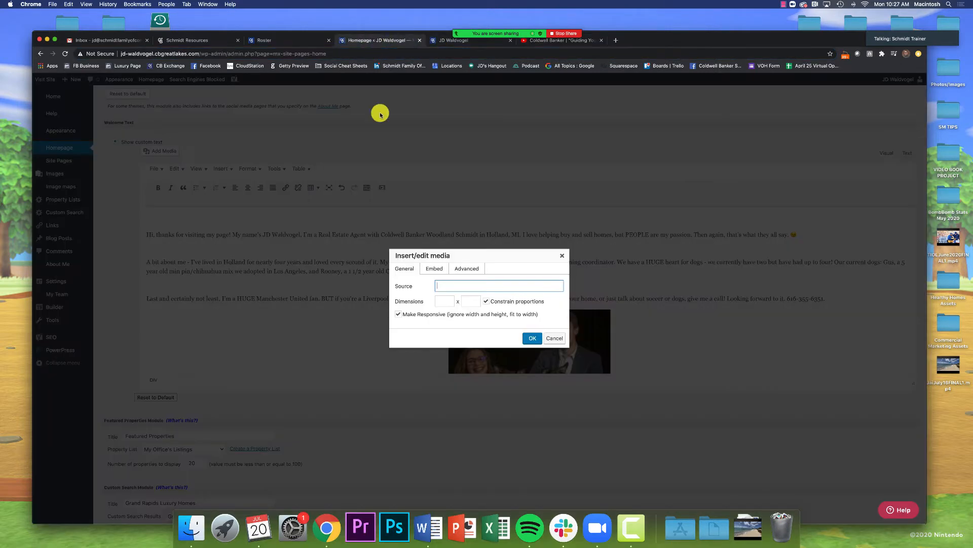
{"action": "right_click", "coordinate": [461, 287]}
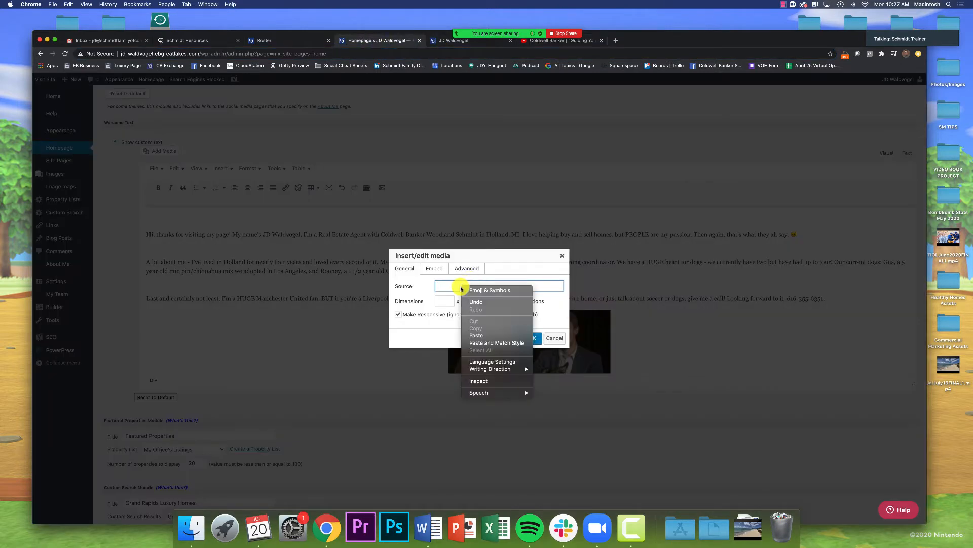
{"action": "left_click", "coordinate": [470, 333]}
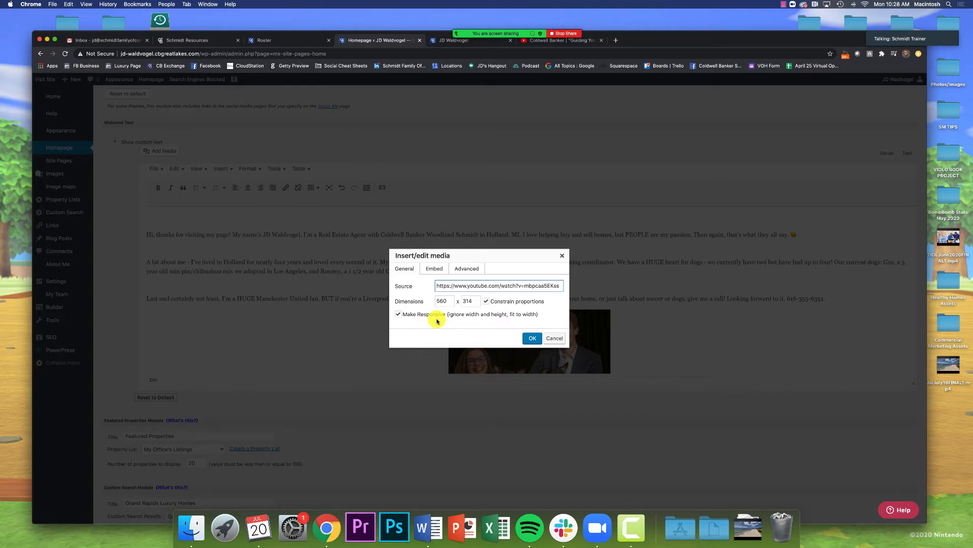
{"action": "left_click", "coordinate": [532, 338]}
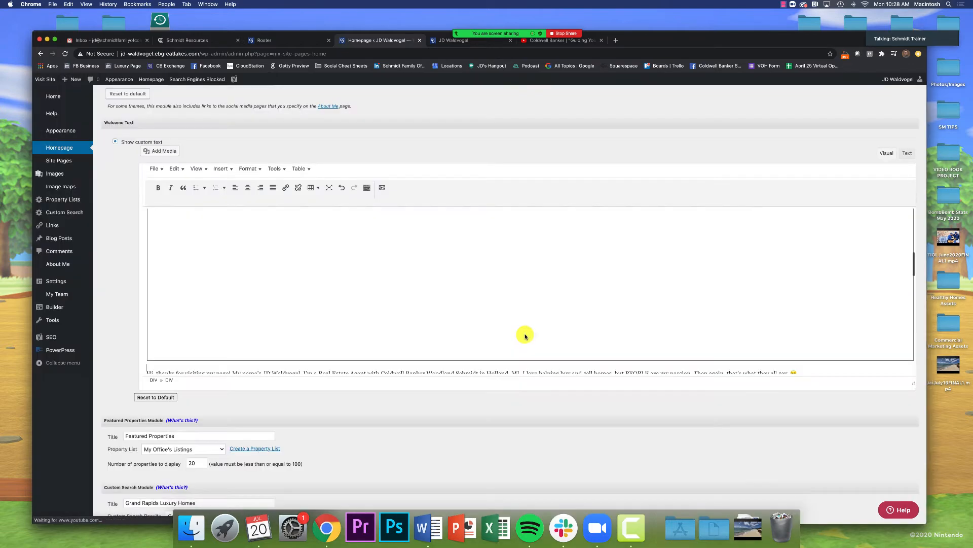
Examine the embedded video above the bio in the Welcome Text and review the media insertion dialog without inserting anything else.
{"action": "scroll", "coordinate": [521, 336], "scroll_direction": "up", "scroll_amount": 5}
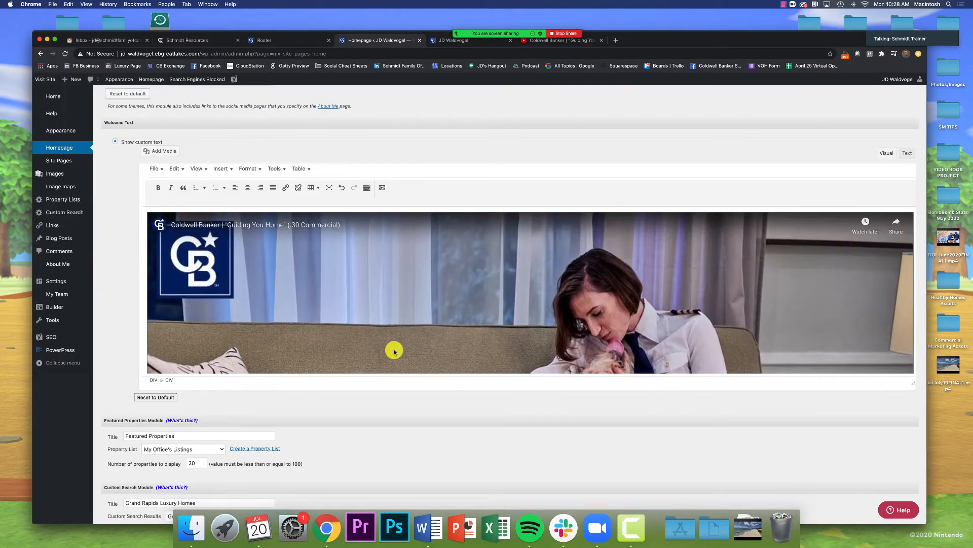
{"action": "scroll", "coordinate": [365, 319], "scroll_direction": "down", "scroll_amount": 5}
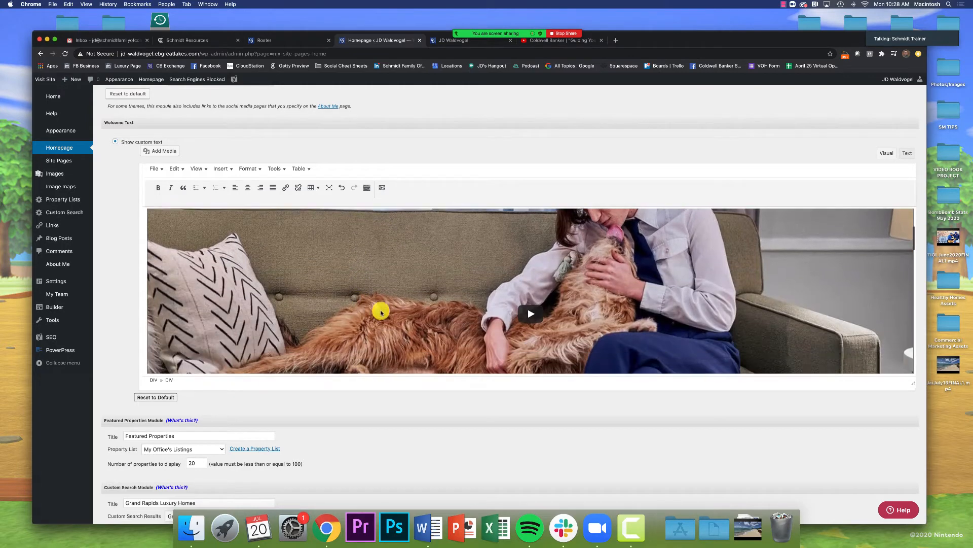
{"action": "scroll", "coordinate": [417, 261], "scroll_direction": "down", "scroll_amount": 5}
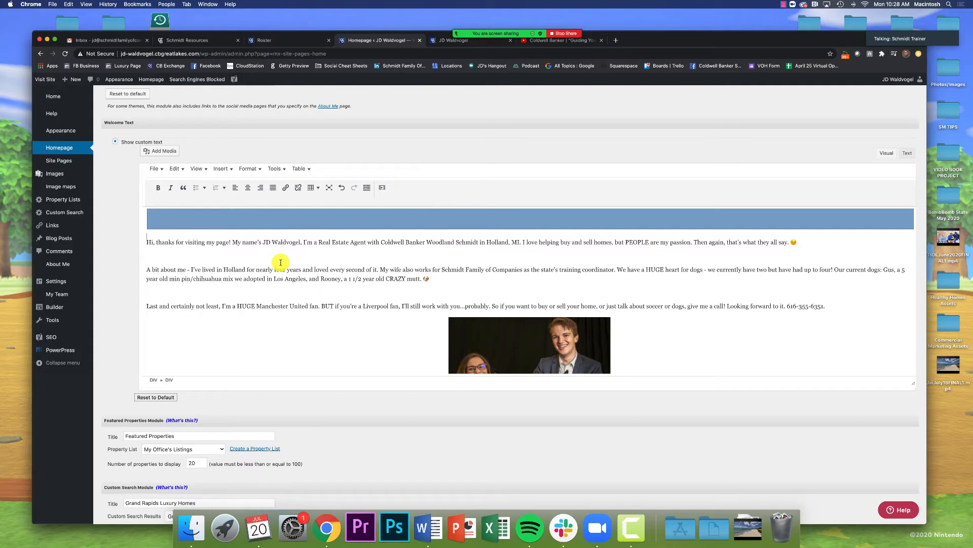
{"action": "scroll", "coordinate": [280, 262], "scroll_direction": "up", "scroll_amount": 5}
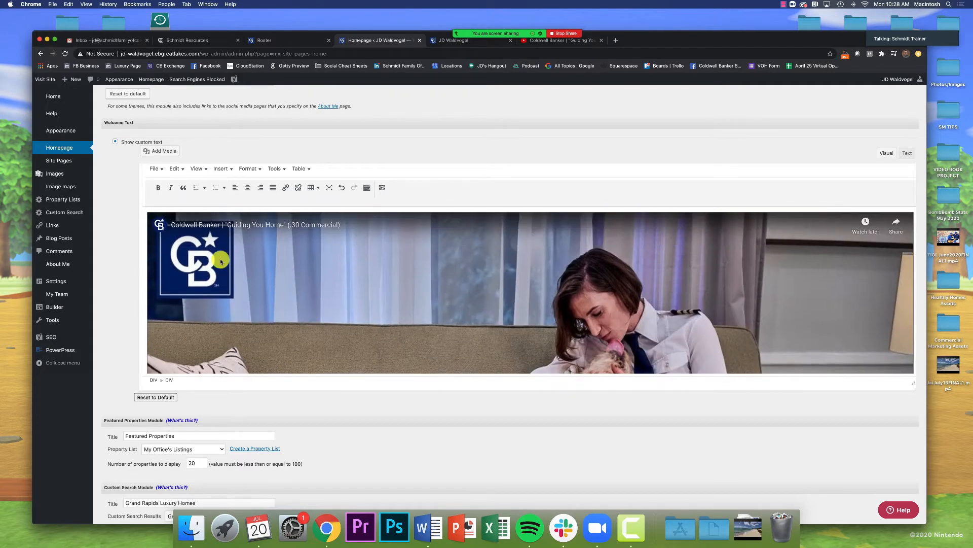
{"action": "left_click", "coordinate": [382, 190]}
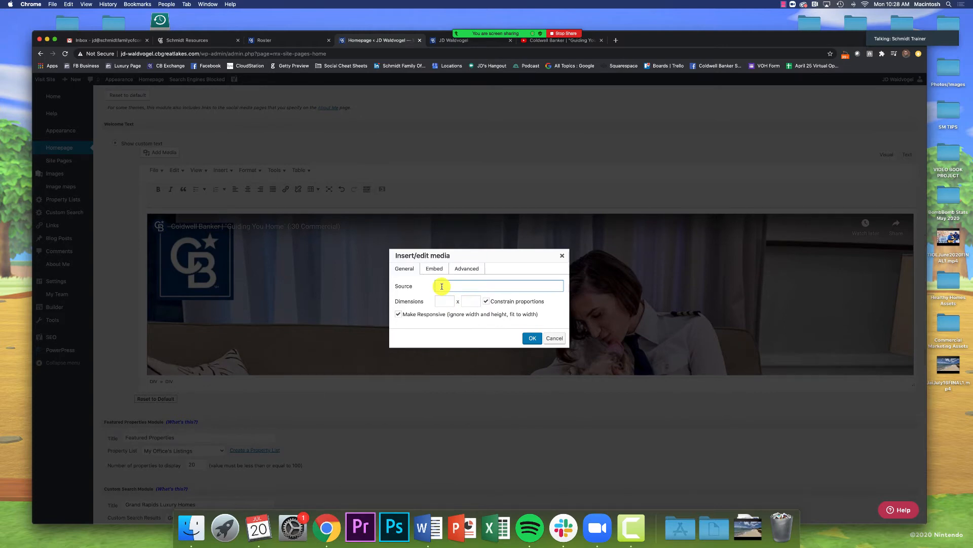
{"action": "left_click", "coordinate": [561, 256]}
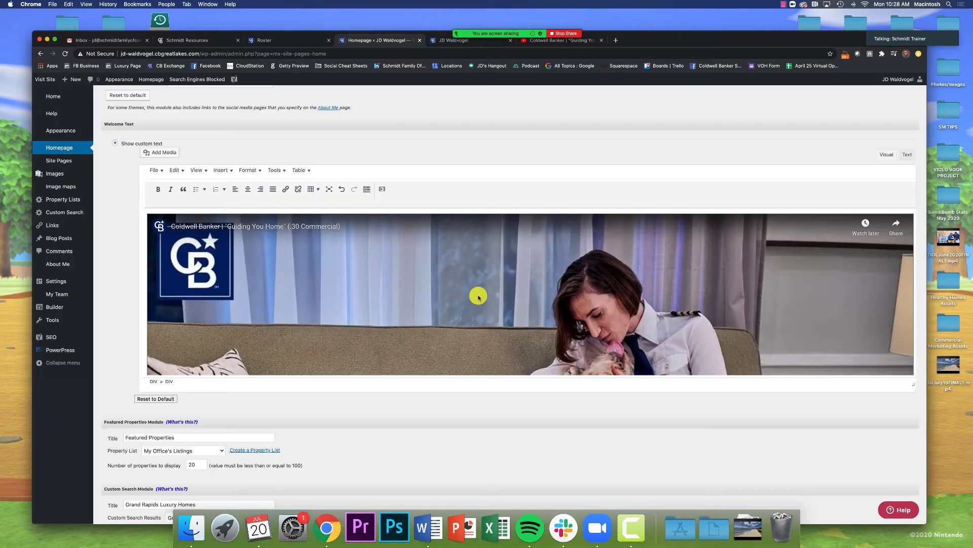
Publish the homepage changes, including the video embedded in the Welcome Text.
{"action": "scroll", "coordinate": [496, 405], "scroll_direction": "down", "scroll_amount": 5}
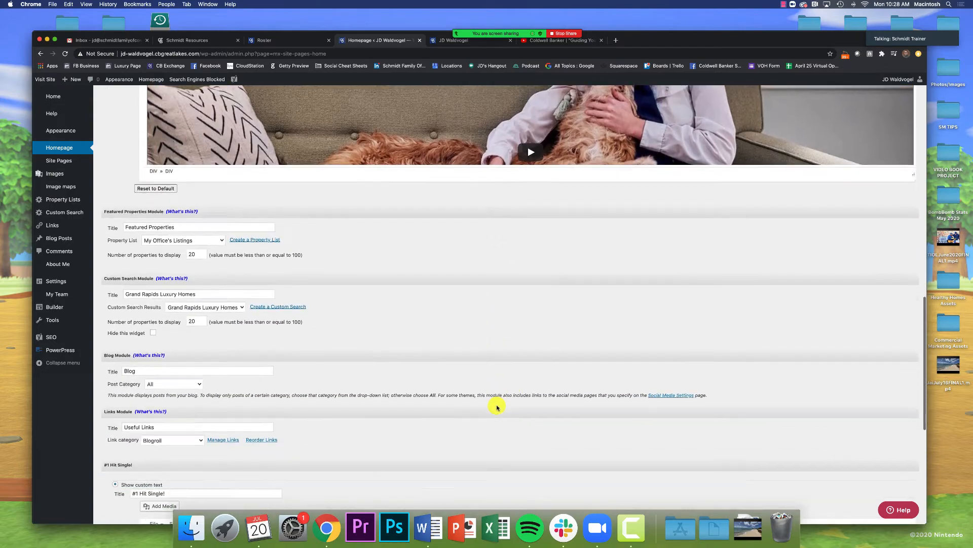
{"action": "scroll", "coordinate": [497, 408], "scroll_direction": "down", "scroll_amount": 7}
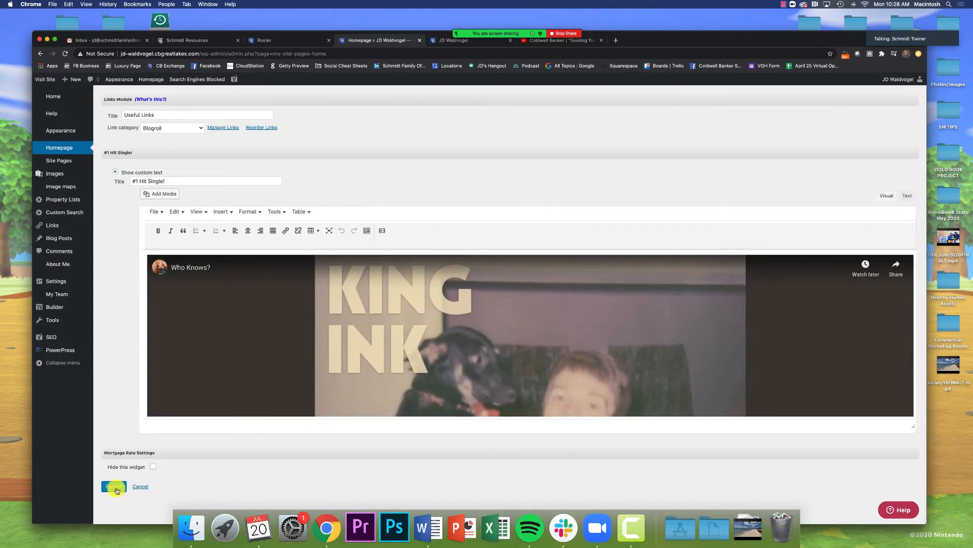
{"action": "left_click", "coordinate": [115, 487]}
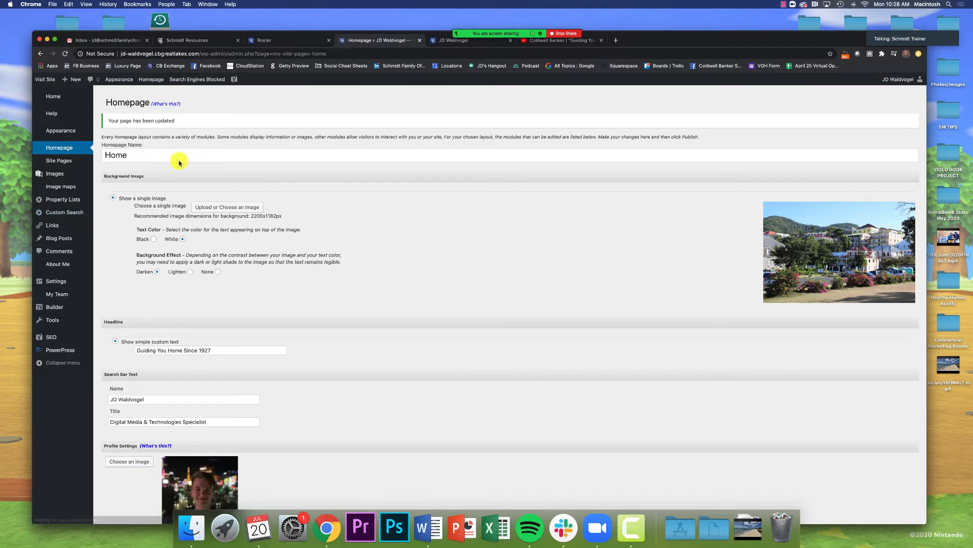
Reload the live agent website and play the "Guiding You Home" (:30 Commercial) video above the bio.
{"action": "left_click", "coordinate": [442, 41]}
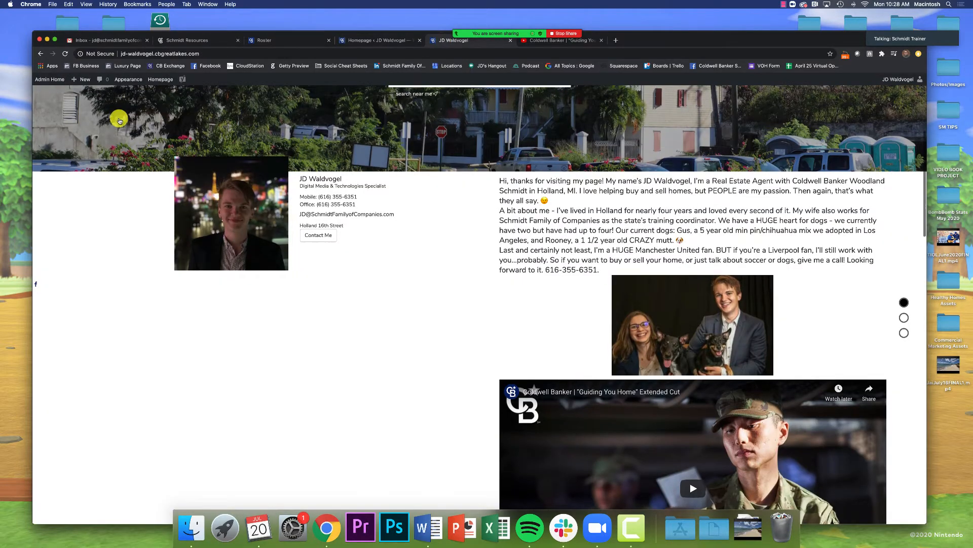
{"action": "left_click", "coordinate": [65, 53]}
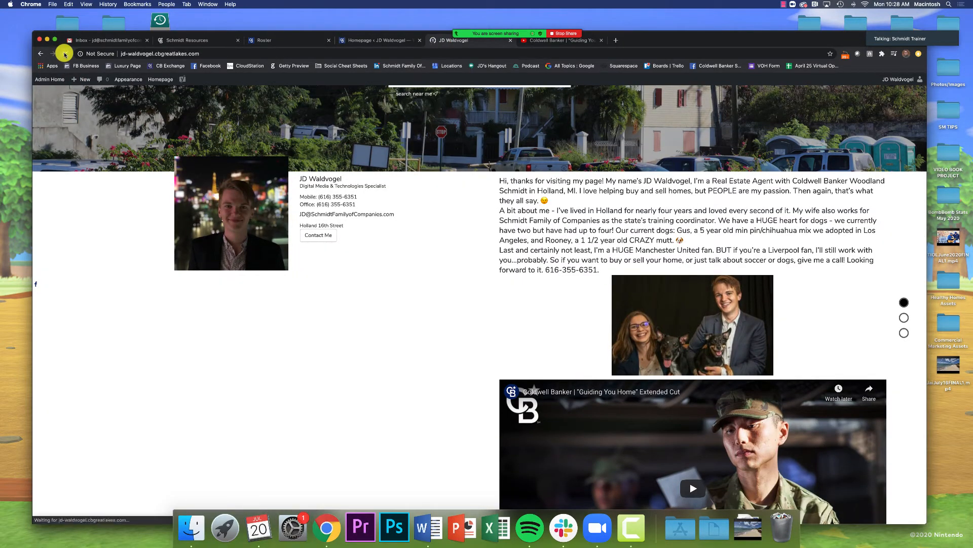
{"action": "scroll", "coordinate": [562, 311], "scroll_direction": "up", "scroll_amount": 3}
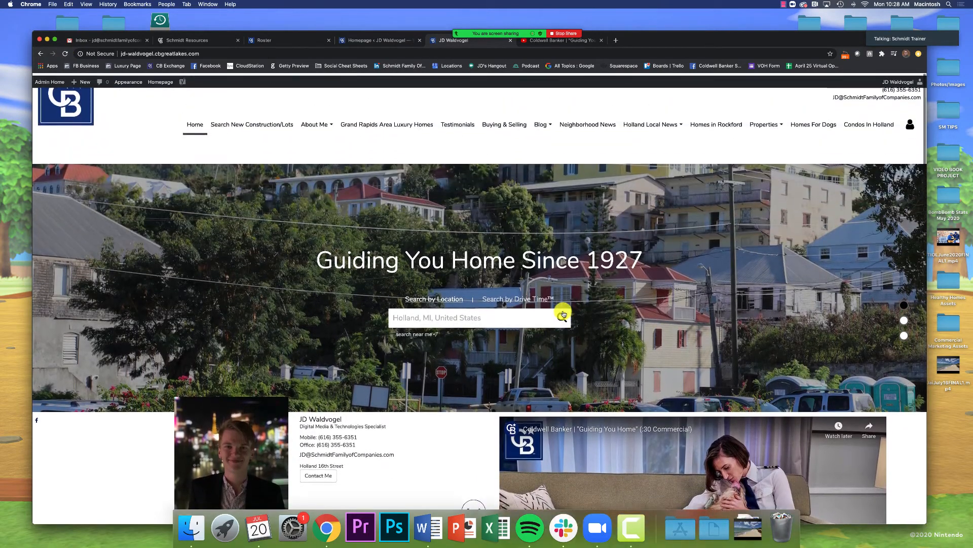
{"action": "scroll", "coordinate": [562, 314], "scroll_direction": "down", "scroll_amount": 5}
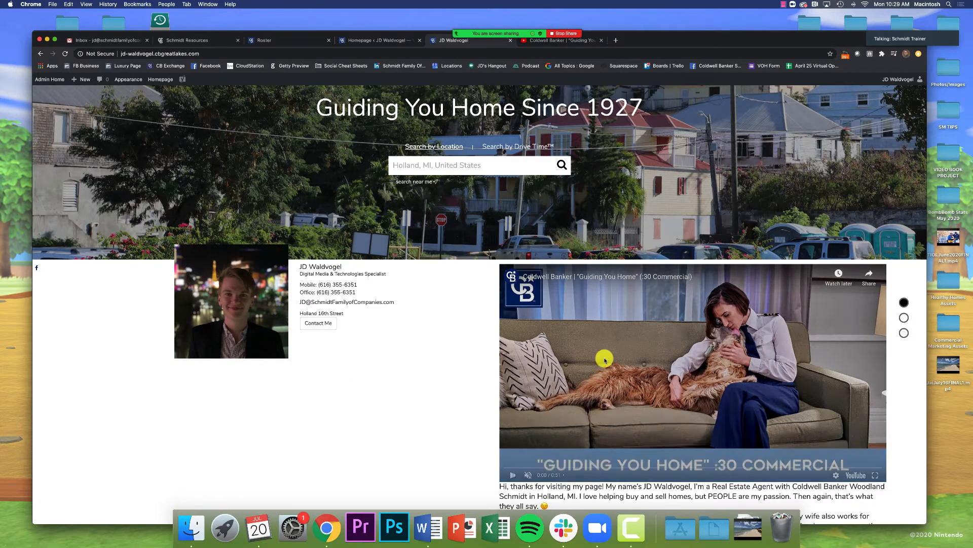
{"action": "left_click", "coordinate": [604, 359]}
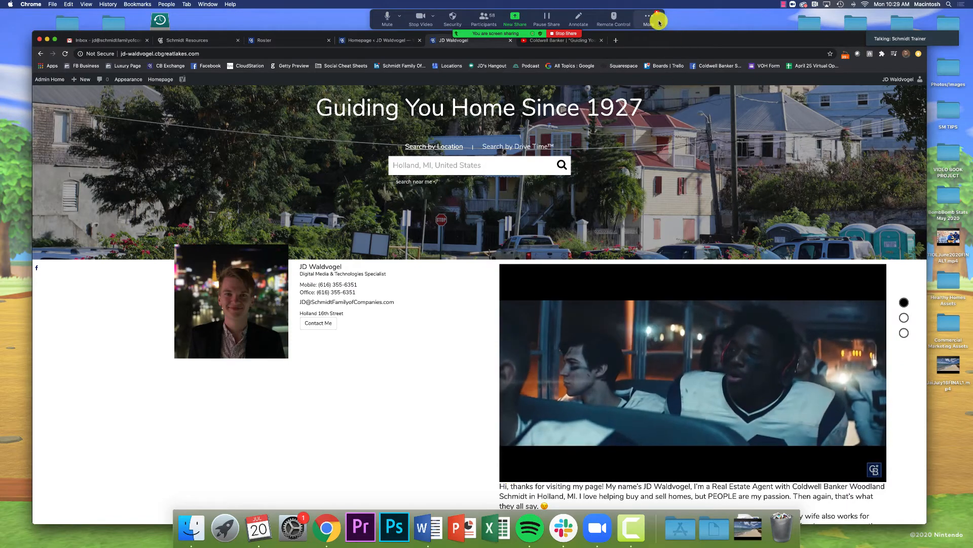
Read the Zoom group chat, pause the homepage video and close the chat window.
{"action": "left_click", "coordinate": [649, 17]}
{"action": "left_click", "coordinate": [659, 43]}
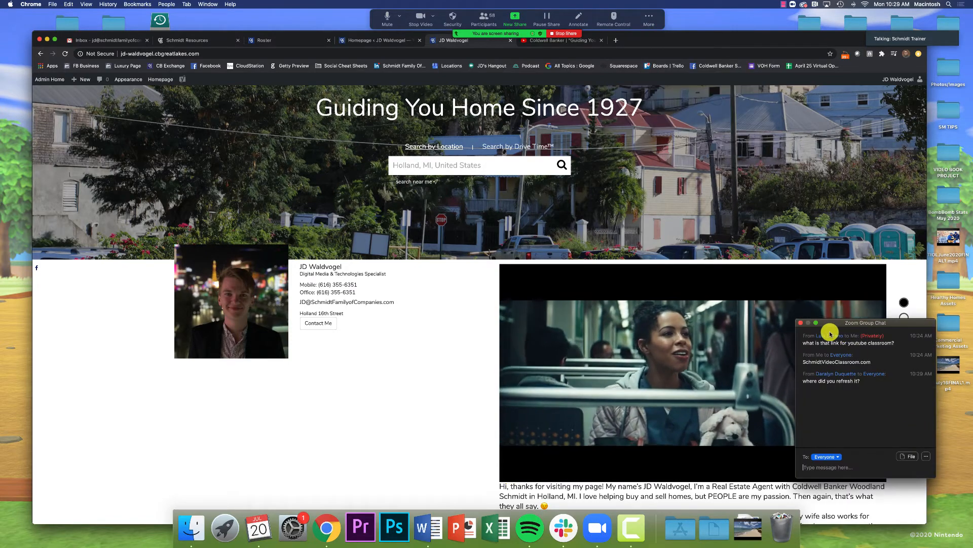
{"action": "left_click_drag", "start_coordinate": [818, 358], "coordinate": [859, 414]}
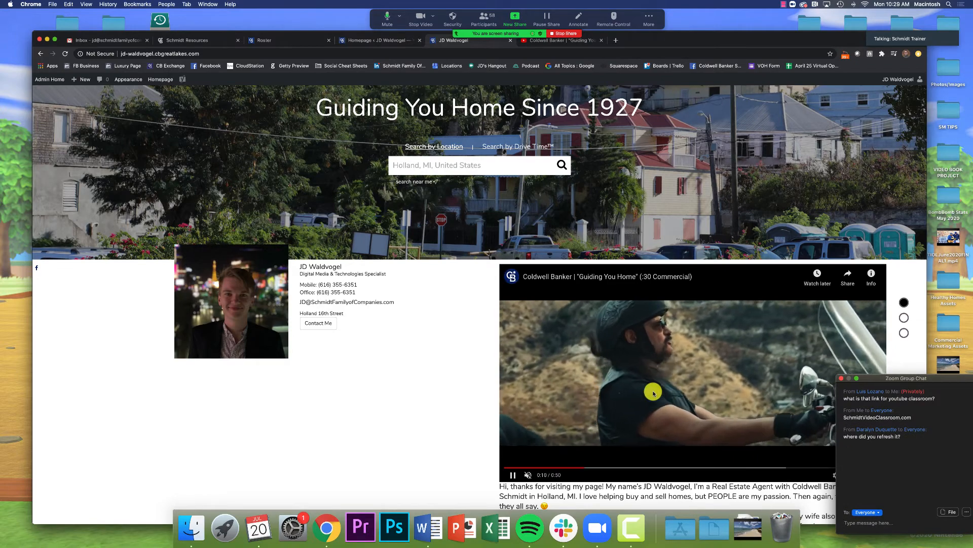
{"action": "left_click", "coordinate": [689, 395]}
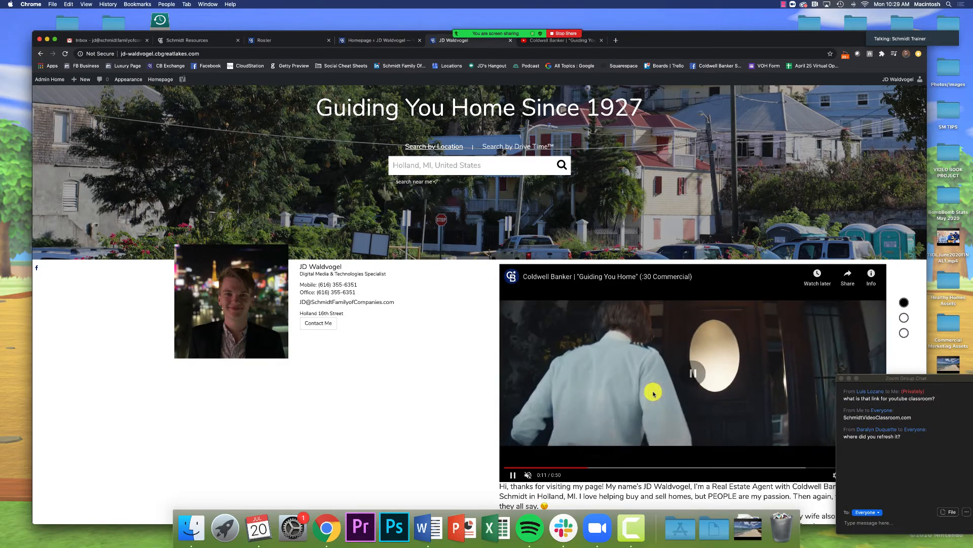
{"action": "left_click", "coordinate": [841, 378]}
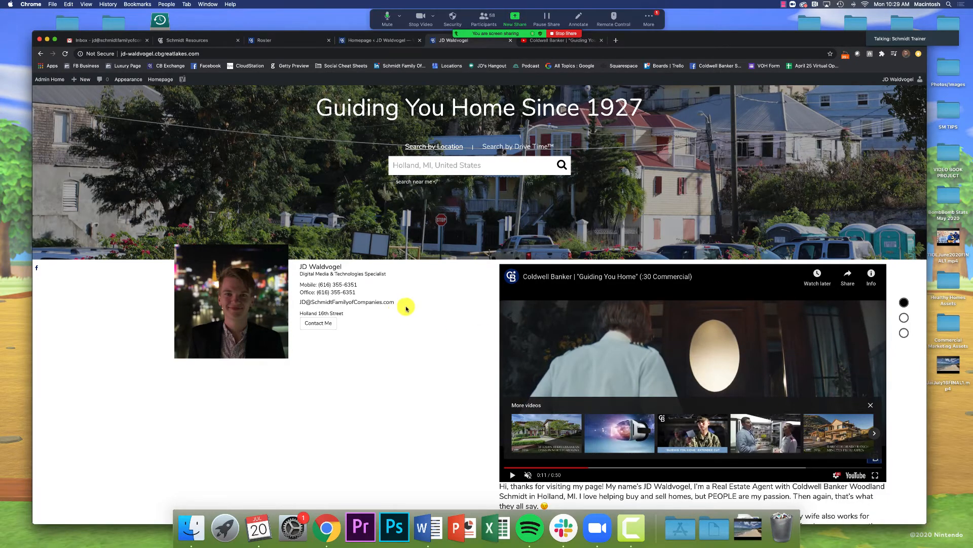
Refresh the live homepage to demonstrate reloading, and check the Zoom group chat for replies.
{"action": "left_click", "coordinate": [66, 53]}
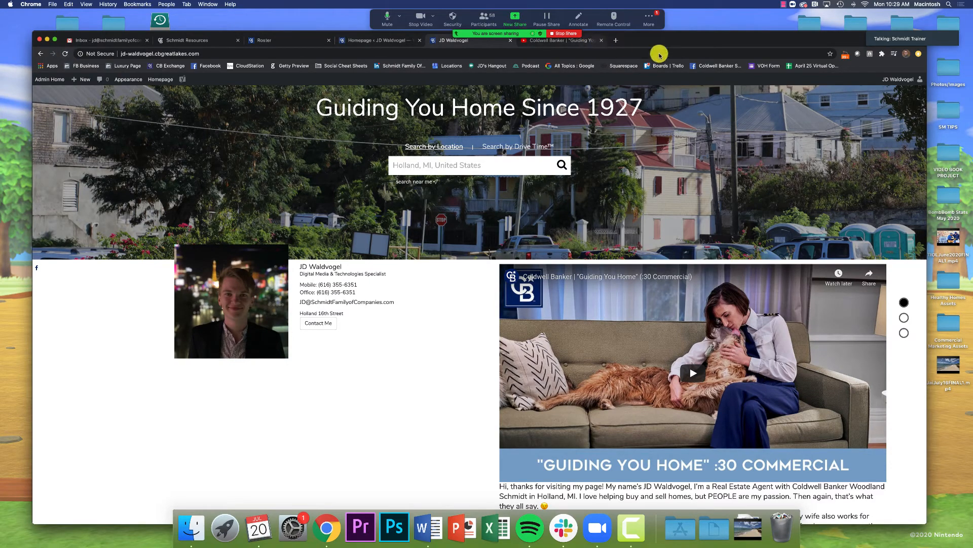
{"action": "left_click", "coordinate": [653, 25]}
{"action": "left_click", "coordinate": [658, 42]}
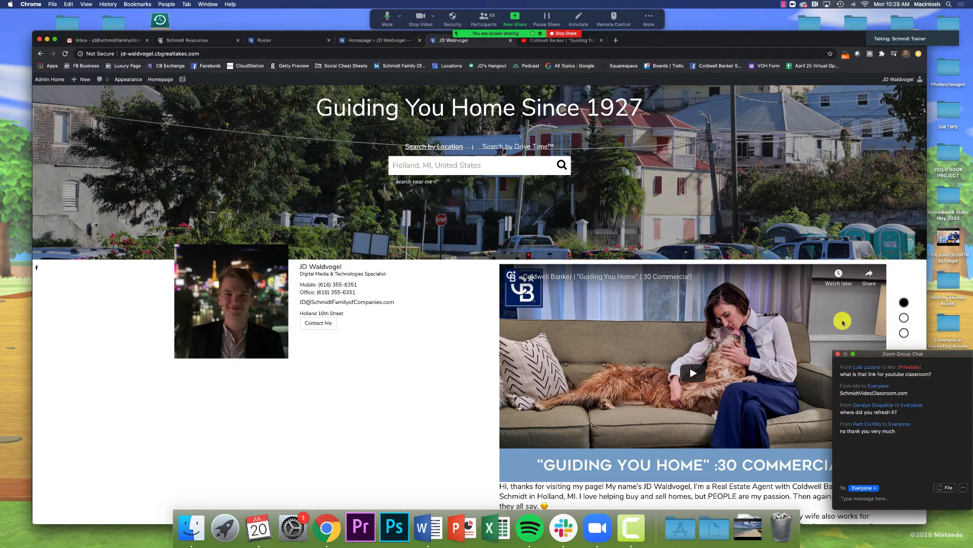
{"action": "left_click", "coordinate": [838, 353]}
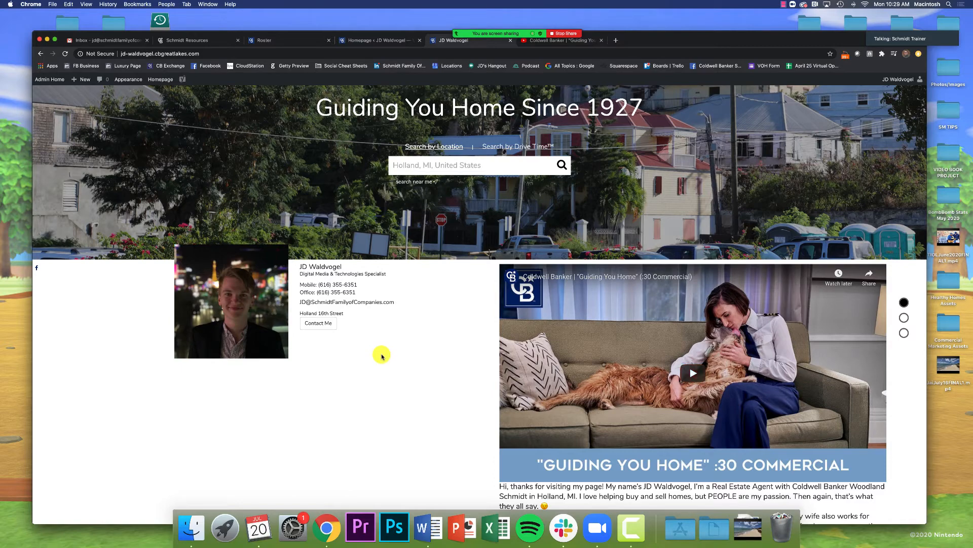
Return to the homepage editor and reopen the Zoom group chat to read new messages.
{"action": "left_click_drag", "start_coordinate": [727, 41], "coordinate": [733, 51]}
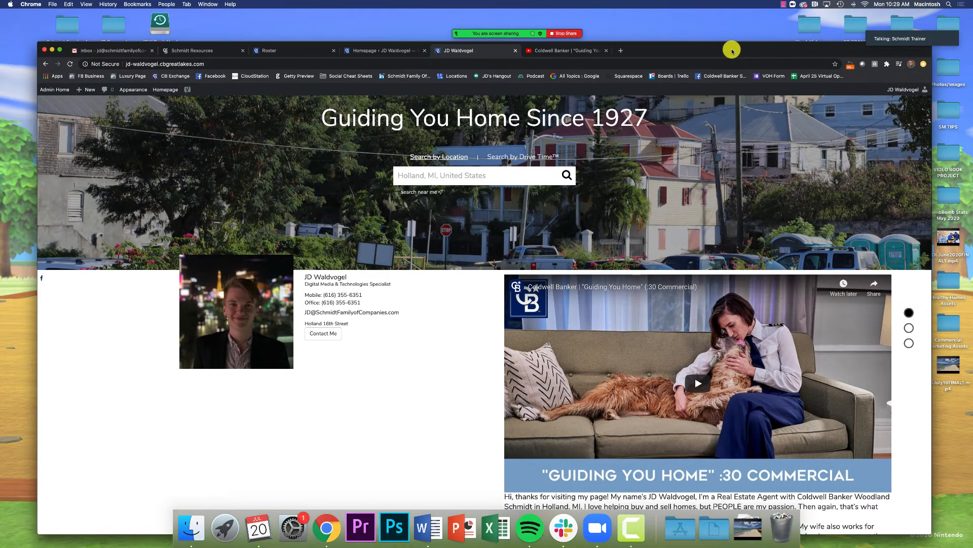
{"action": "left_click", "coordinate": [396, 51]}
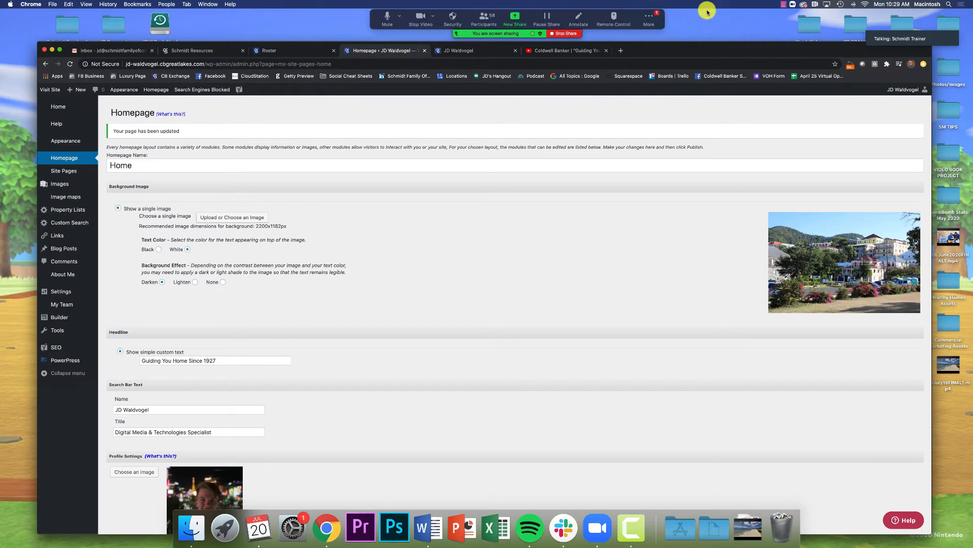
{"action": "left_click", "coordinate": [650, 19]}
{"action": "left_click", "coordinate": [659, 40]}
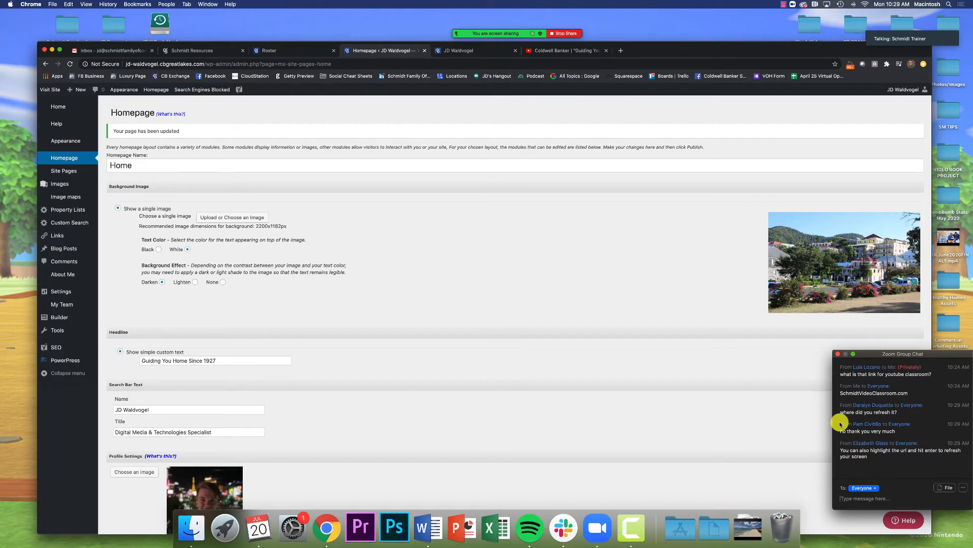
Reload the live website by resubmitting its web address, and close the Zoom group chat.
{"action": "left_click", "coordinate": [452, 51]}
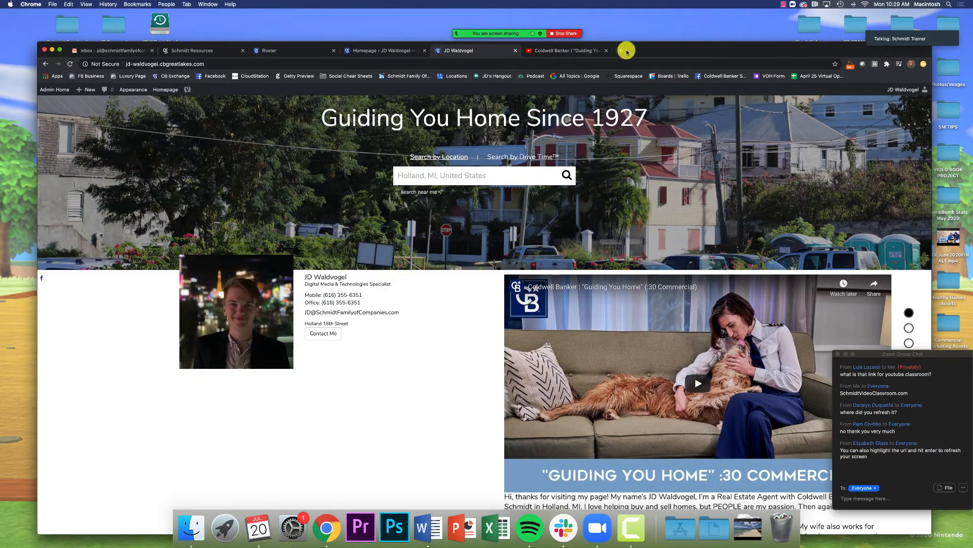
{"action": "left_click_drag", "start_coordinate": [636, 50], "coordinate": [638, 30]}
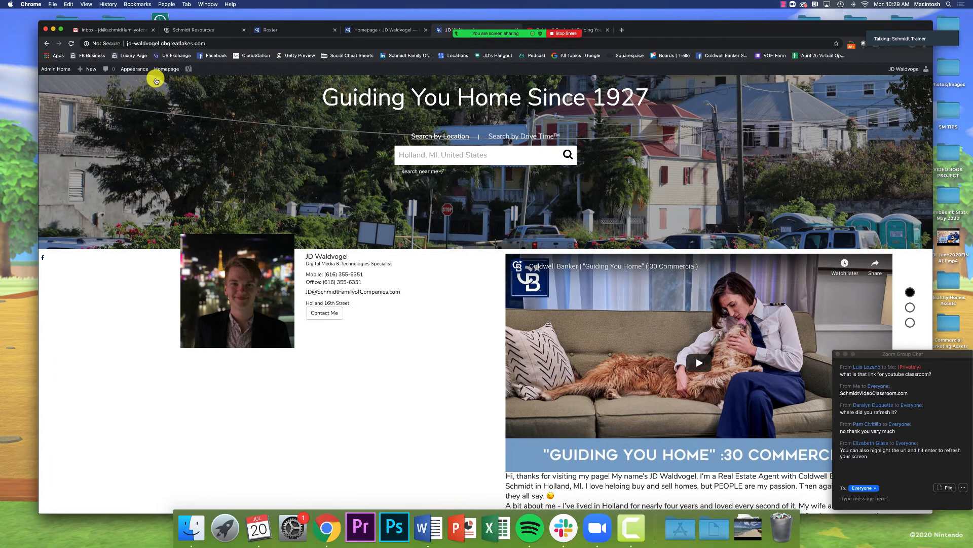
{"action": "left_click", "coordinate": [152, 44]}
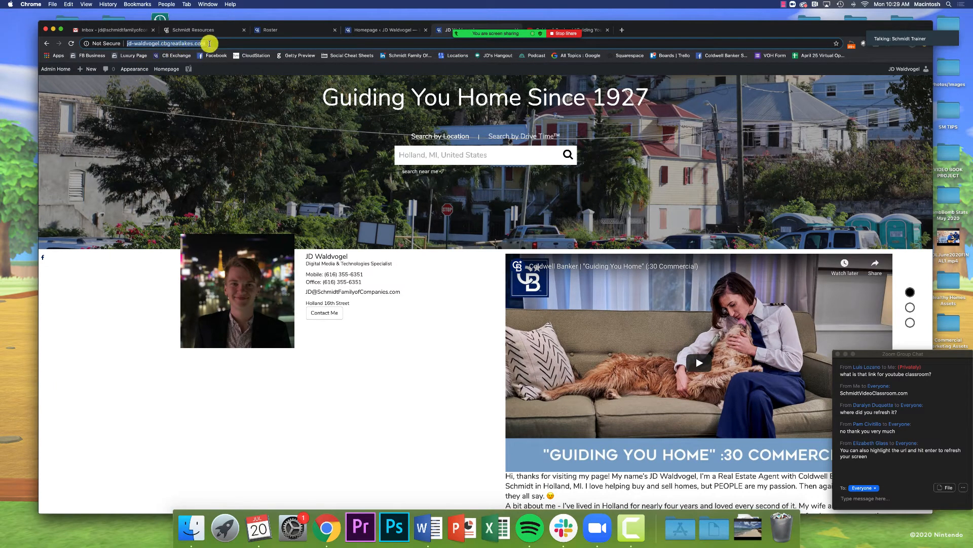
{"action": "key", "text": "Return"}
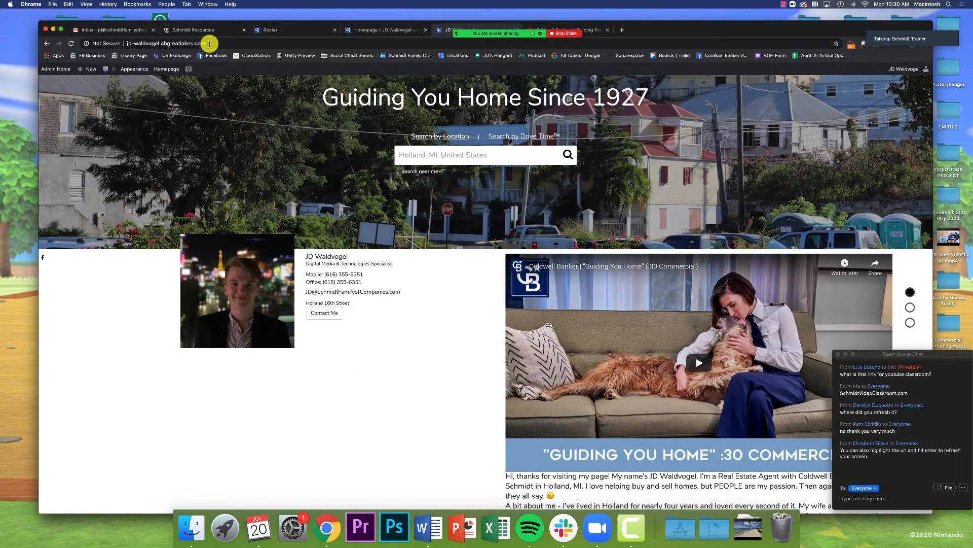
{"action": "left_click", "coordinate": [840, 354]}
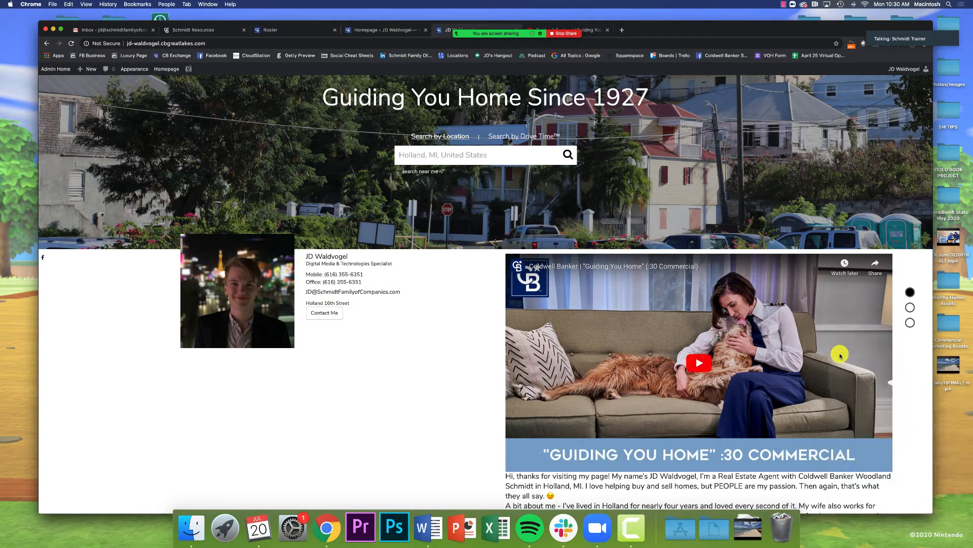
Set the homepage layout to Custom with the agent's Realtor page selected, and publish the change.
{"action": "left_click", "coordinate": [396, 34]}
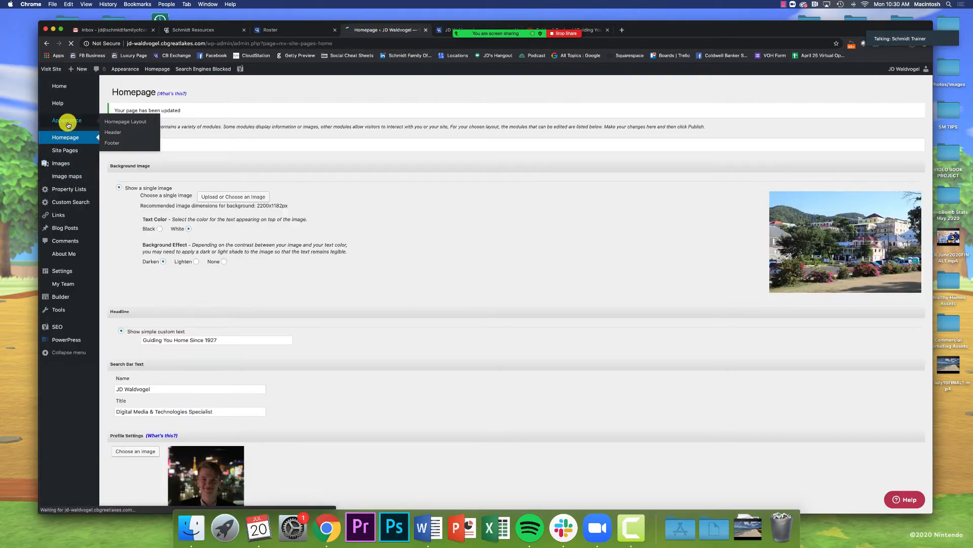
{"action": "left_click", "coordinate": [114, 123]}
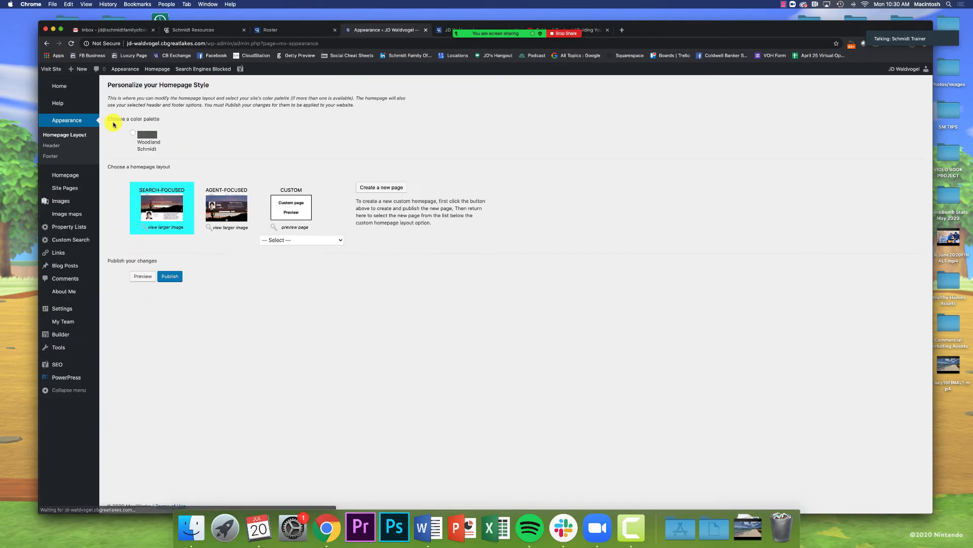
{"action": "left_click", "coordinate": [283, 210]}
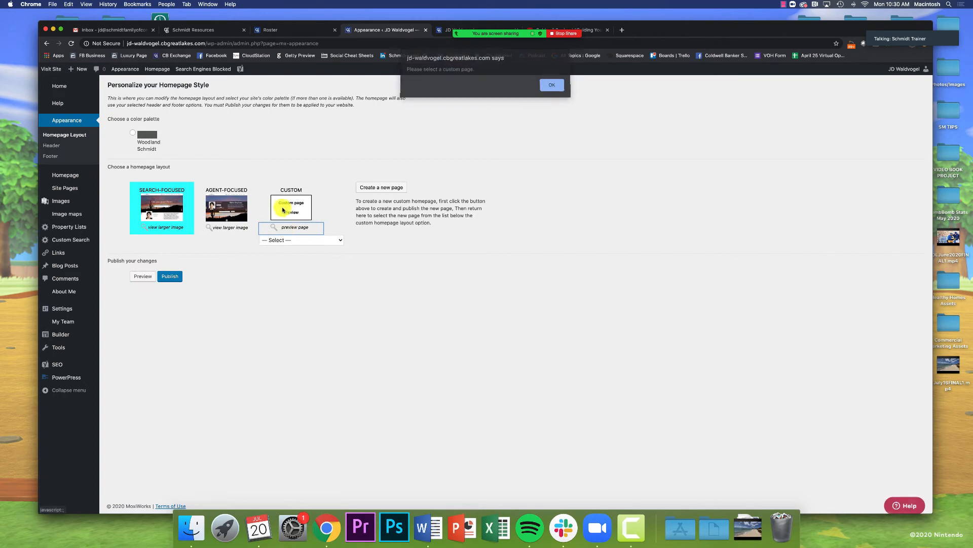
{"action": "left_click", "coordinate": [551, 85]}
{"action": "left_click", "coordinate": [287, 241]}
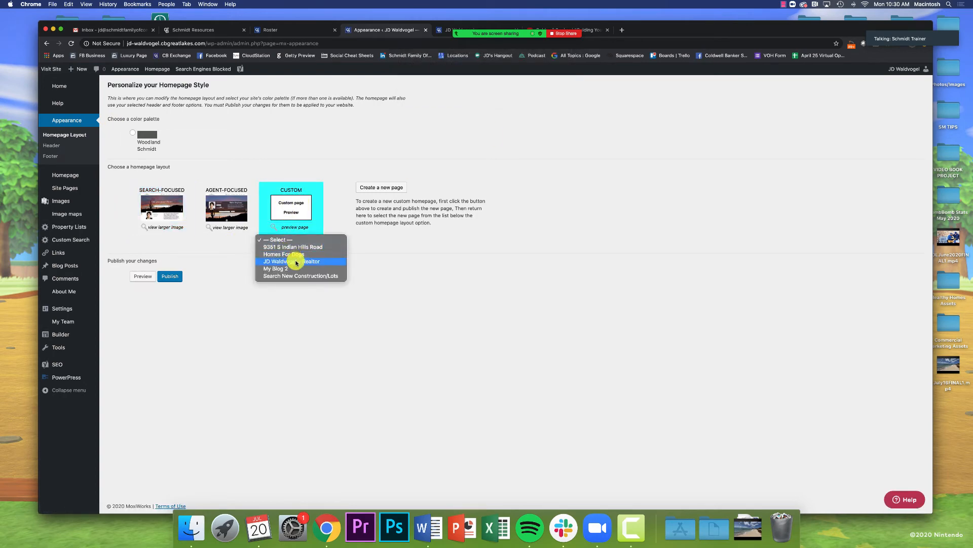
{"action": "left_click", "coordinate": [283, 261]}
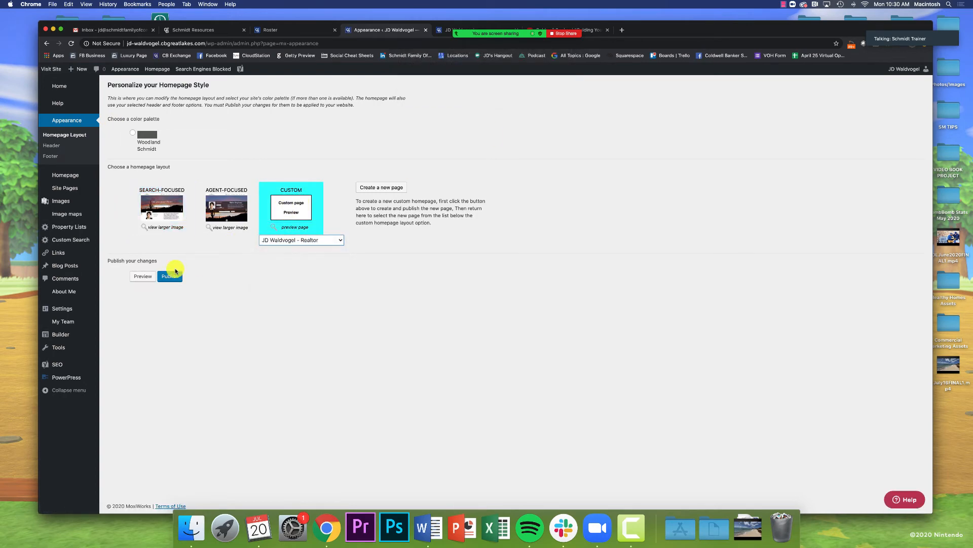
{"action": "left_click", "coordinate": [170, 282]}
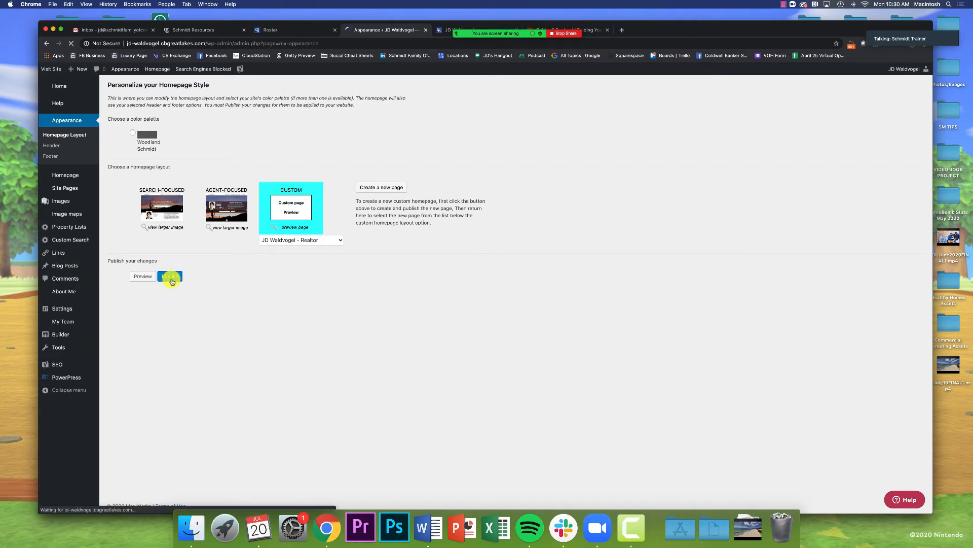
View the live website with the custom layout and check the Zoom group chat for new questions.
{"action": "left_click", "coordinate": [443, 30]}
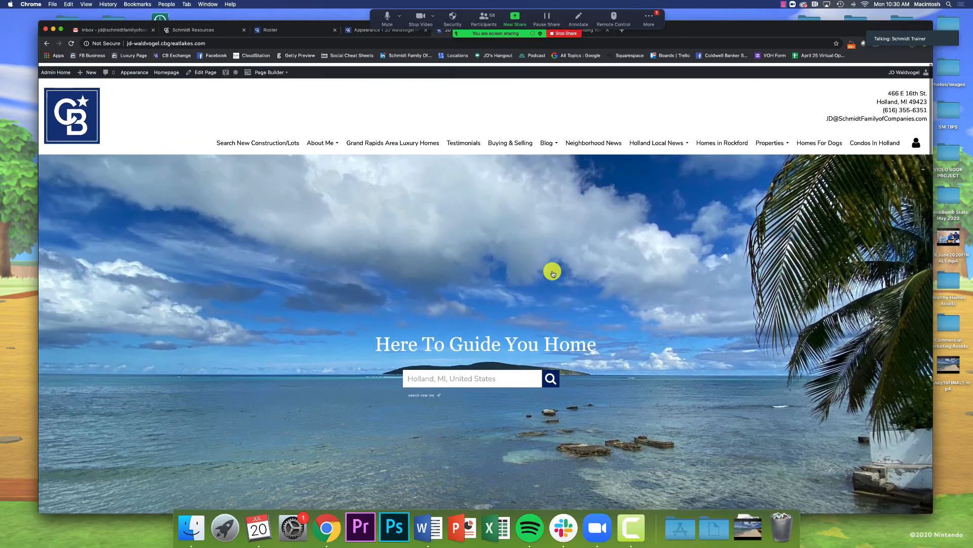
{"action": "left_click", "coordinate": [649, 19]}
{"action": "left_click", "coordinate": [654, 39]}
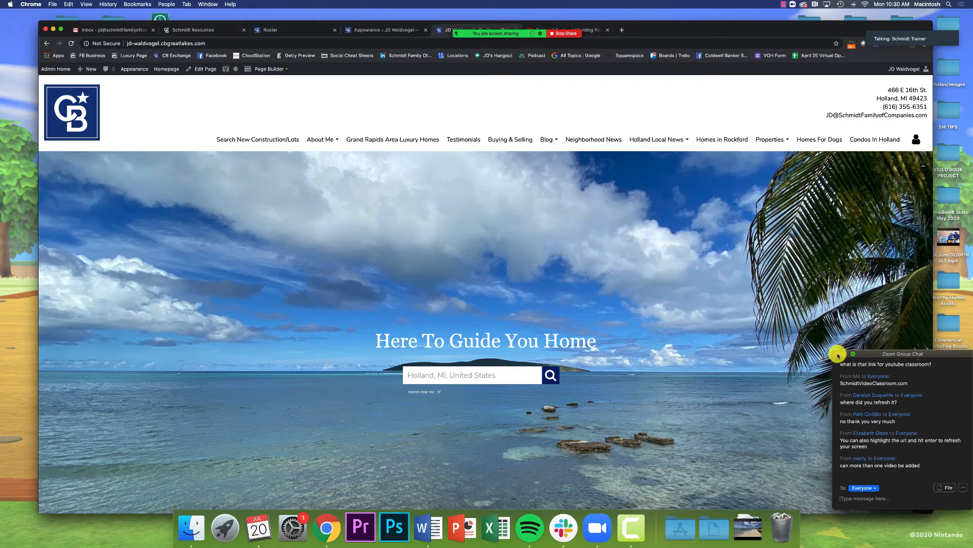
{"action": "left_click", "coordinate": [838, 354]}
Examine the custom homepage from the header image and video through the bio to the Featured Properties section.
{"action": "scroll", "coordinate": [797, 393], "scroll_direction": "down", "scroll_amount": 3}
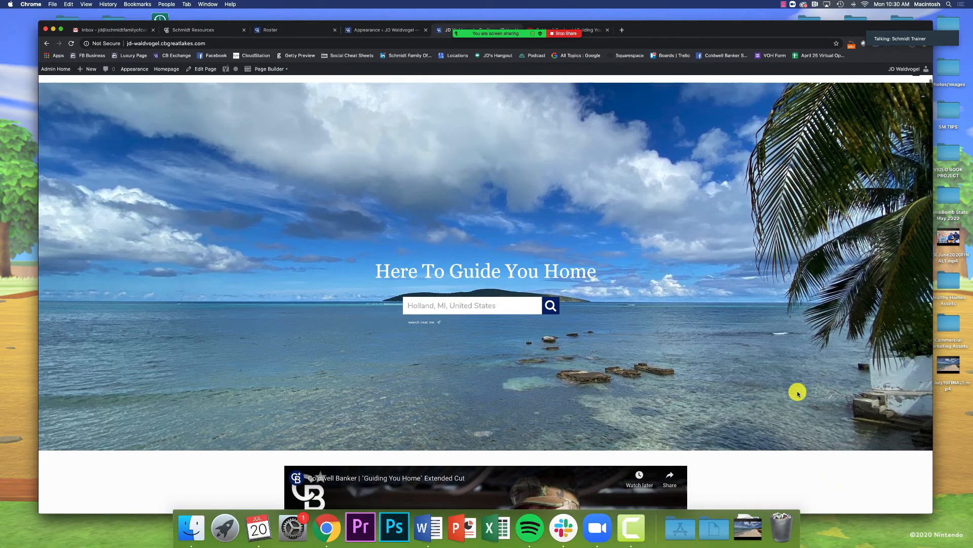
{"action": "scroll", "coordinate": [798, 393], "scroll_direction": "down", "scroll_amount": 10}
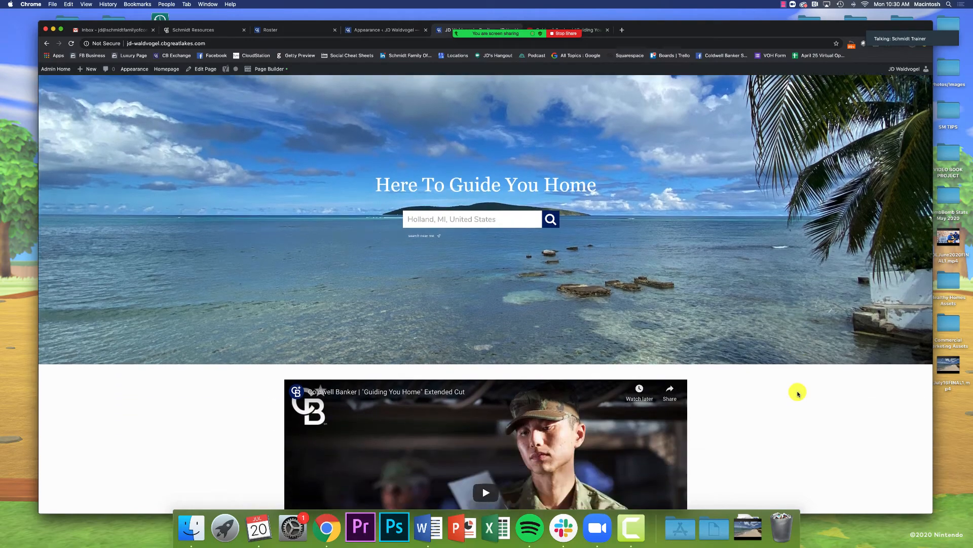
{"action": "scroll", "coordinate": [797, 393], "scroll_direction": "down", "scroll_amount": 10}
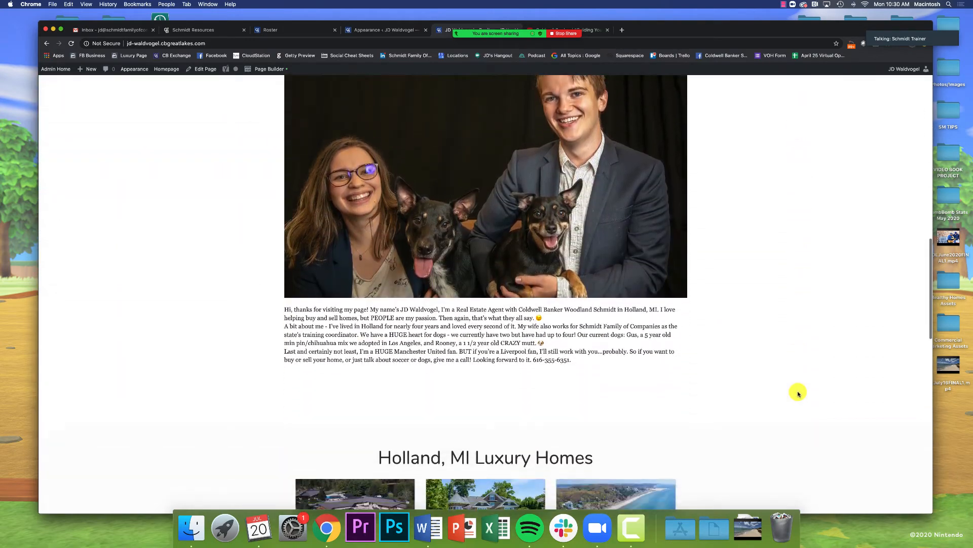
{"action": "scroll", "coordinate": [797, 394], "scroll_direction": "down", "scroll_amount": 5}
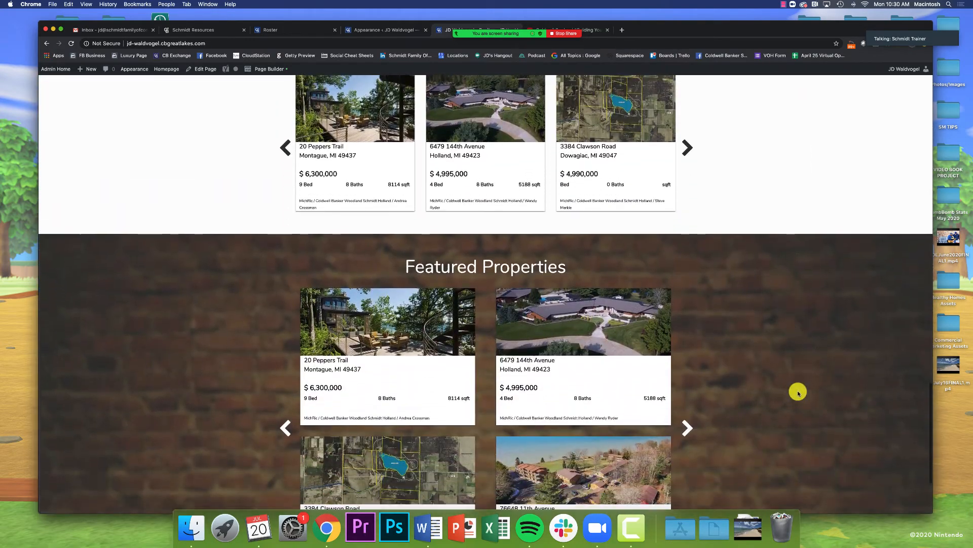
Examine the live custom homepage from the header image through the video to the "Get To Know Me" heading and photo.
{"action": "scroll", "coordinate": [797, 394], "scroll_direction": "up", "scroll_amount": 20}
{"action": "scroll", "coordinate": [797, 393], "scroll_direction": "up", "scroll_amount": 5}
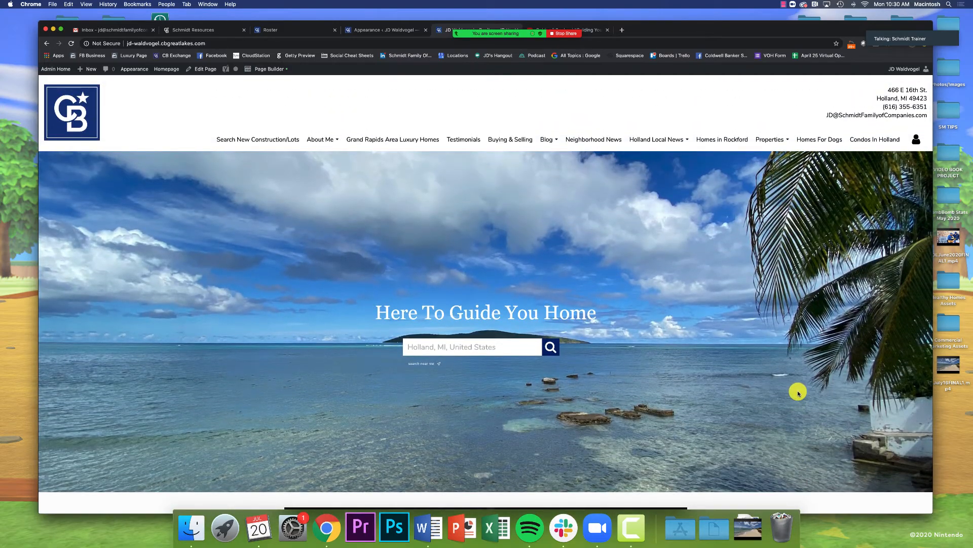
{"action": "scroll", "coordinate": [798, 393], "scroll_direction": "down", "scroll_amount": 10}
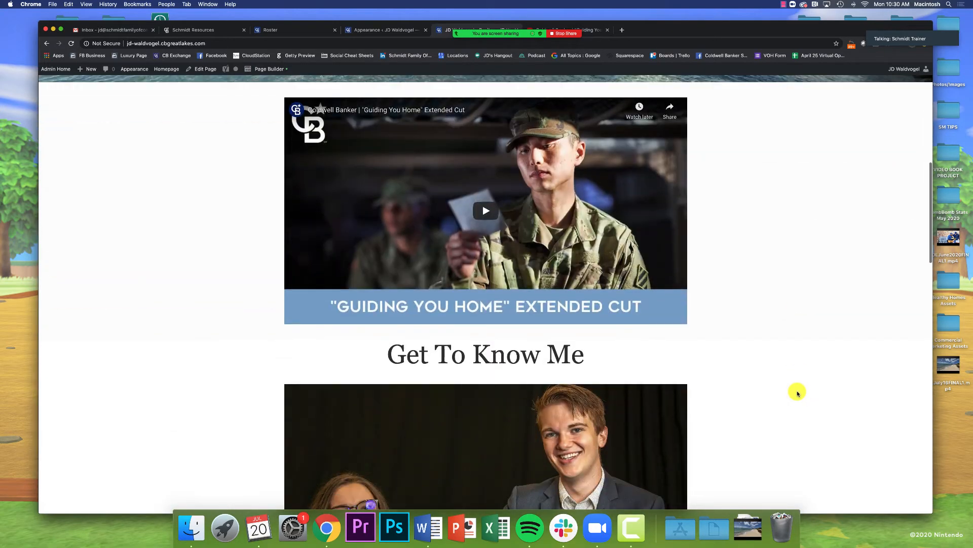
{"action": "scroll", "coordinate": [557, 254], "scroll_direction": "up", "scroll_amount": 2}
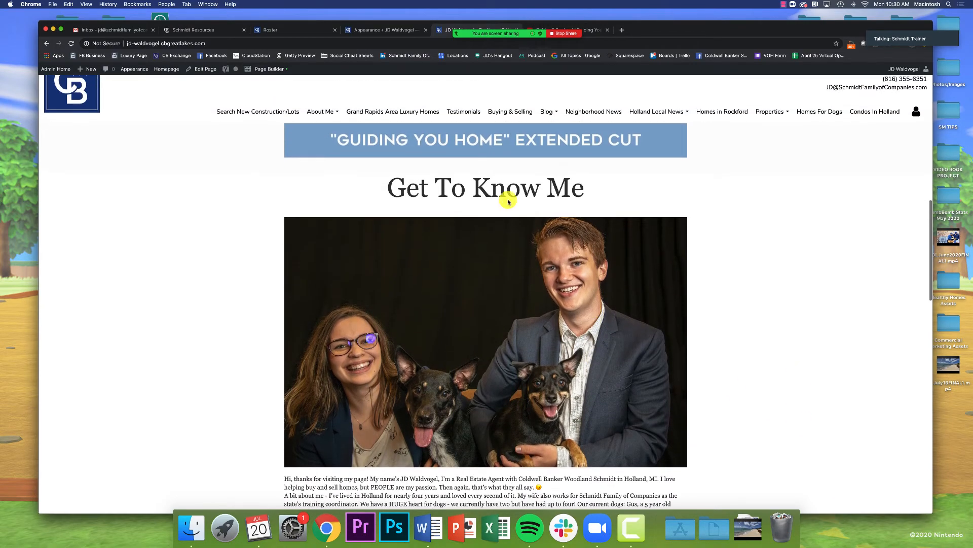
{"action": "left_click_drag", "start_coordinate": [386, 187], "coordinate": [591, 190]}
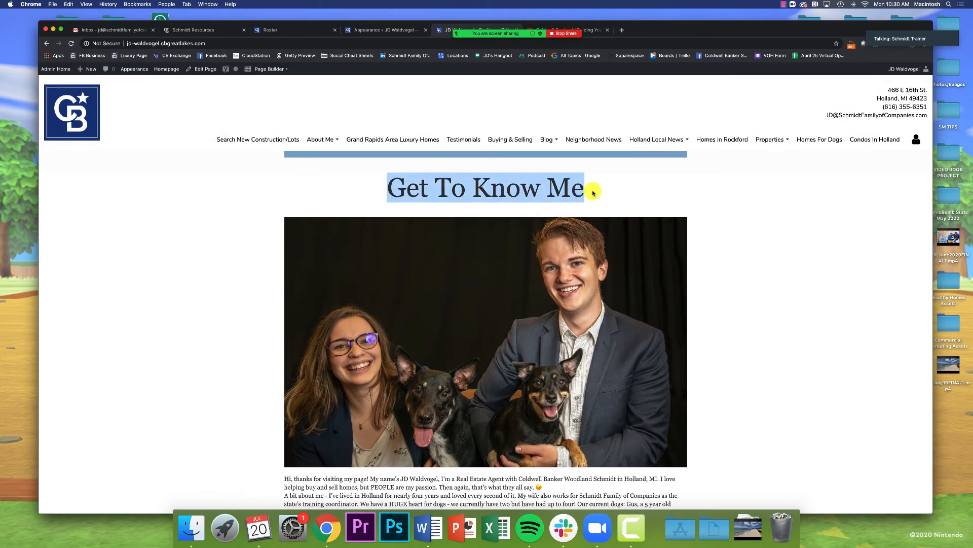
{"action": "left_click", "coordinate": [765, 290]}
{"action": "scroll", "coordinate": [765, 292], "scroll_direction": "up", "scroll_amount": 8}
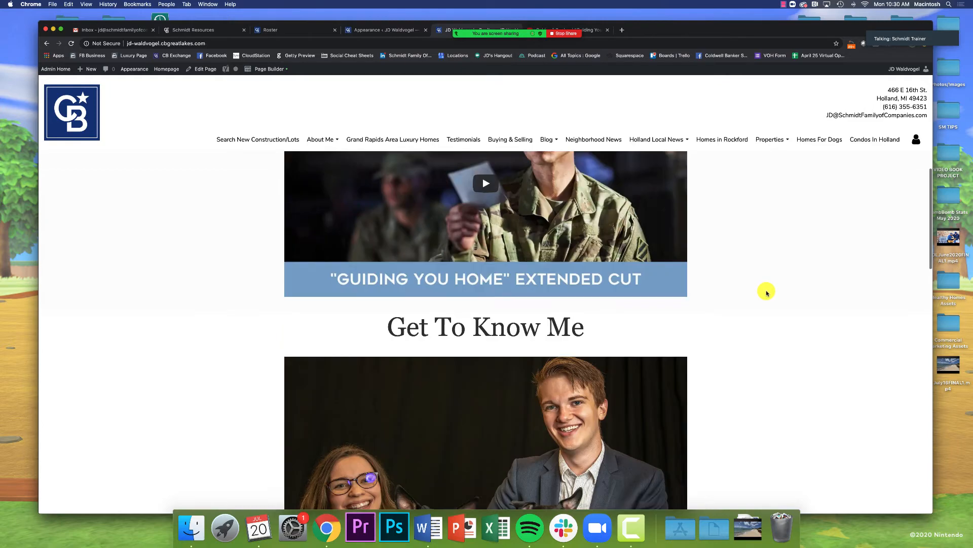
{"action": "scroll", "coordinate": [662, 268], "scroll_direction": "down", "scroll_amount": 2}
{"action": "scroll", "coordinate": [663, 268], "scroll_direction": "up", "scroll_amount": 2}
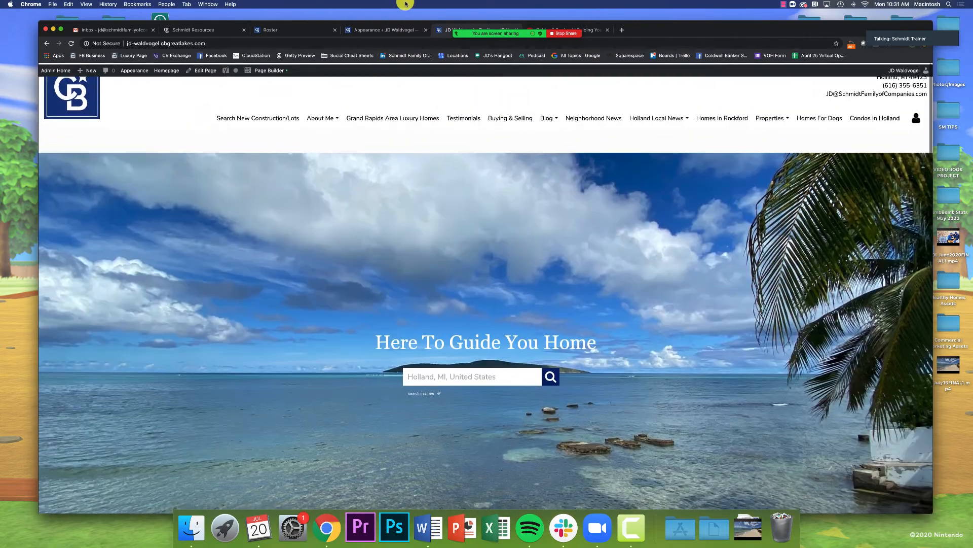
Return to the website's admin tool and open the list of all site pages.
{"action": "left_click", "coordinate": [391, 31]}
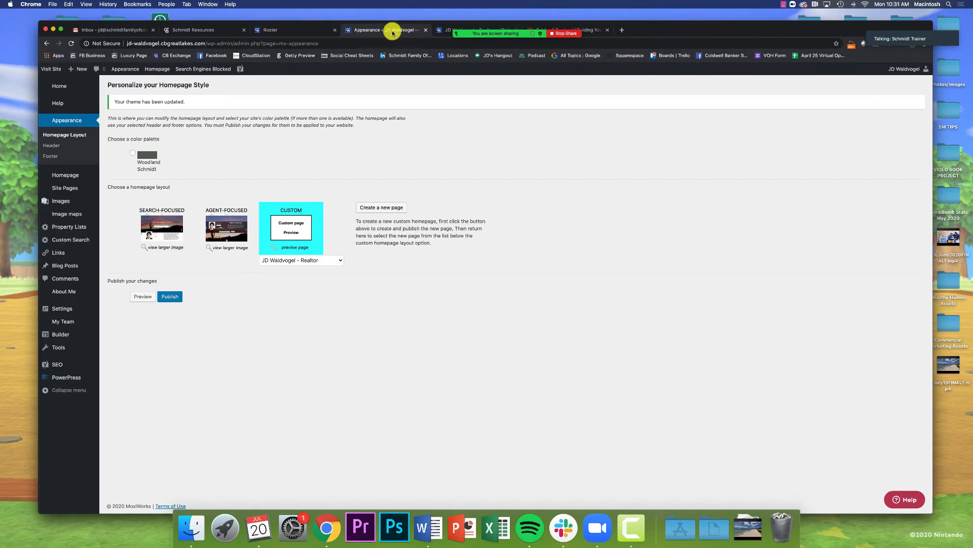
{"action": "left_click", "coordinate": [445, 30]}
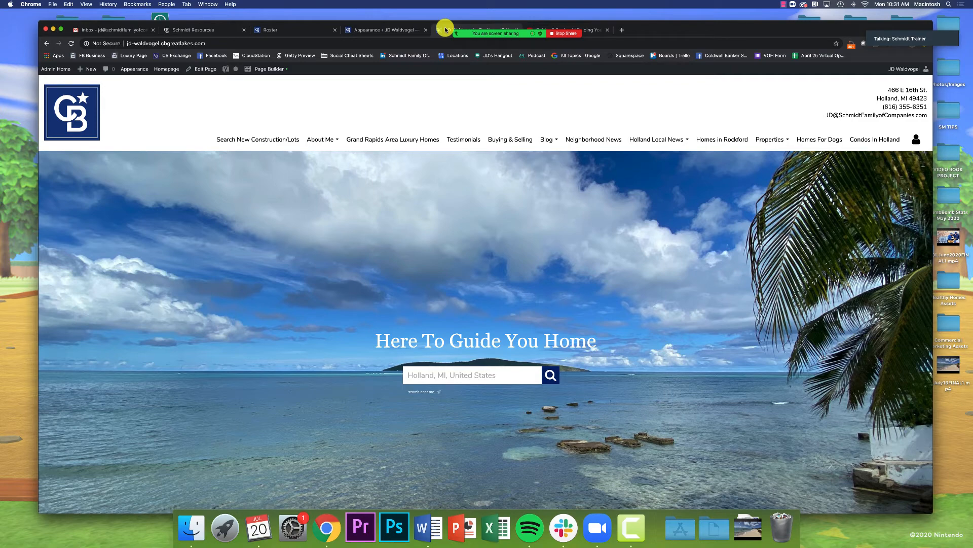
{"action": "left_click", "coordinate": [392, 30]}
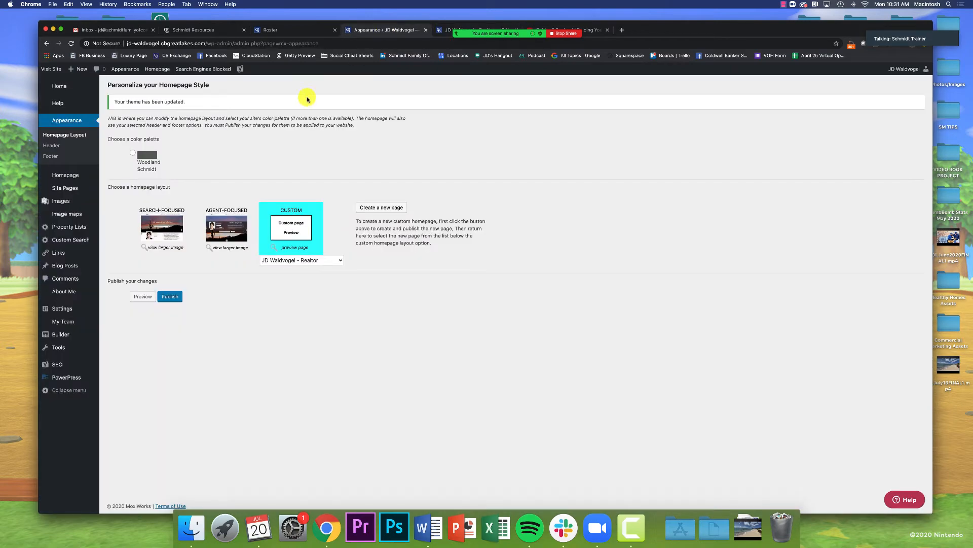
{"action": "left_click", "coordinate": [60, 86]}
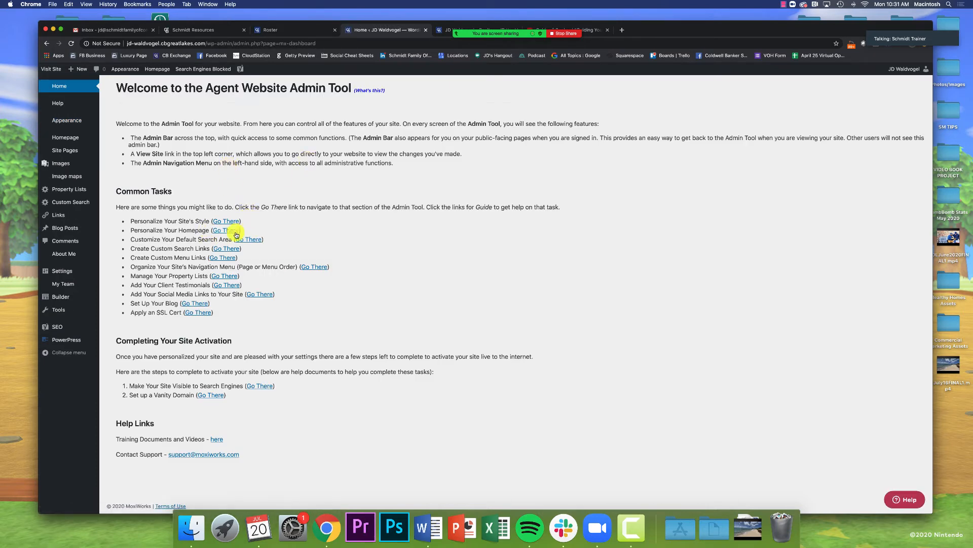
{"action": "left_click", "coordinate": [235, 232]}
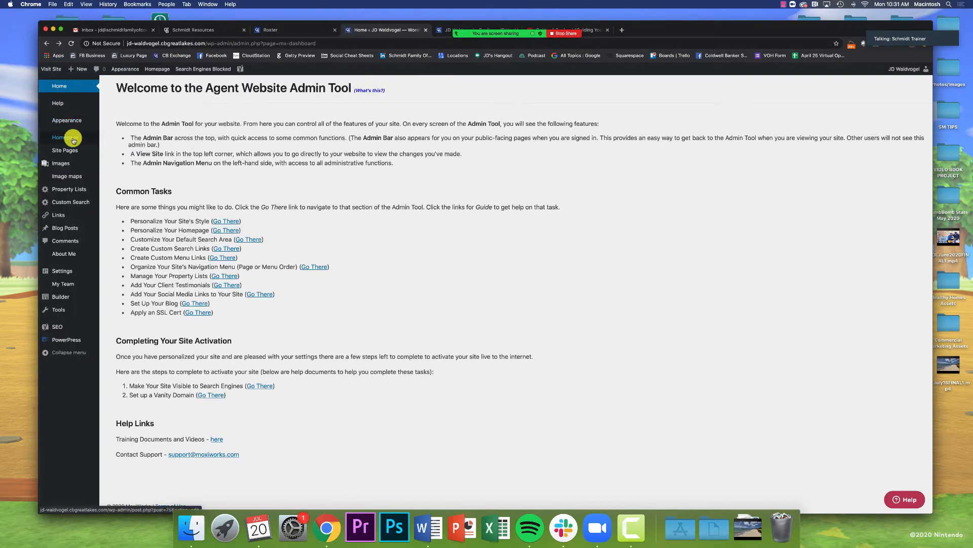
{"action": "mouse_move", "coordinate": [72, 154]}
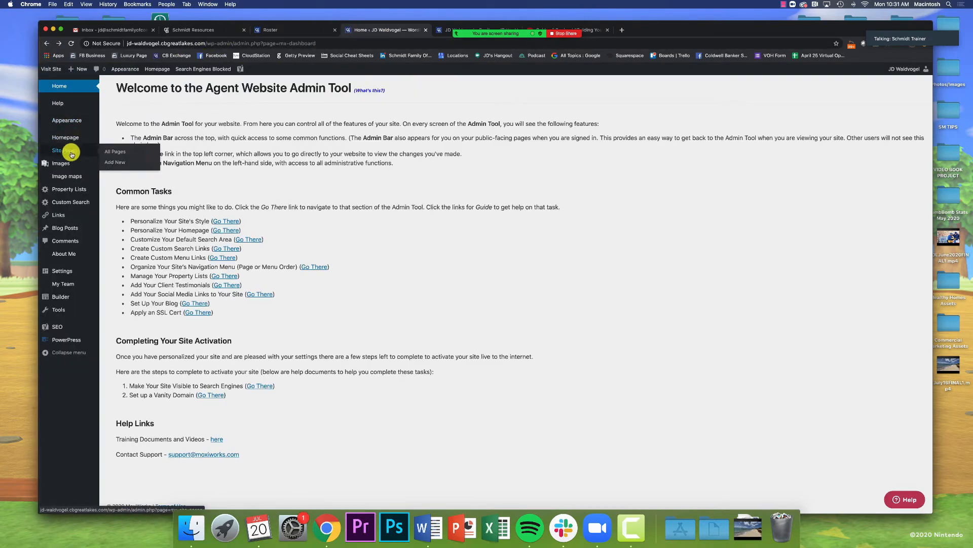
{"action": "left_click", "coordinate": [126, 154]}
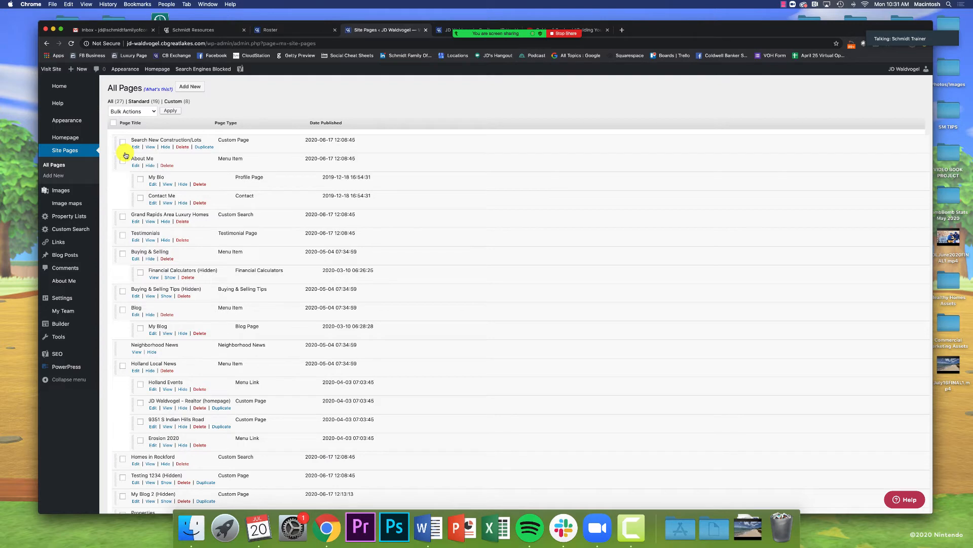
Open the agent's Realtor page marked as homepage for editing and launch Page Builder on it.
{"action": "scroll", "coordinate": [135, 141], "scroll_direction": "down", "scroll_amount": 5}
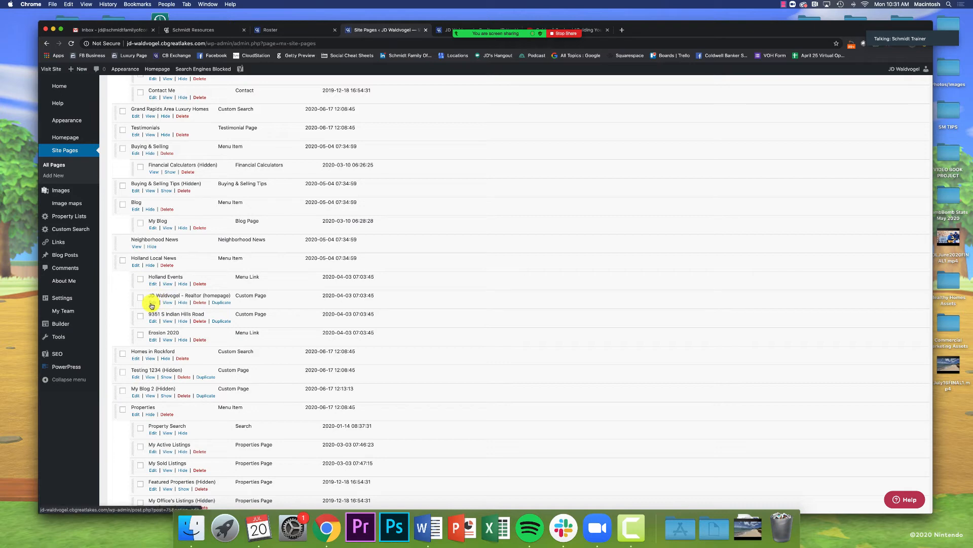
{"action": "scroll", "coordinate": [152, 305], "scroll_direction": "down", "scroll_amount": 8}
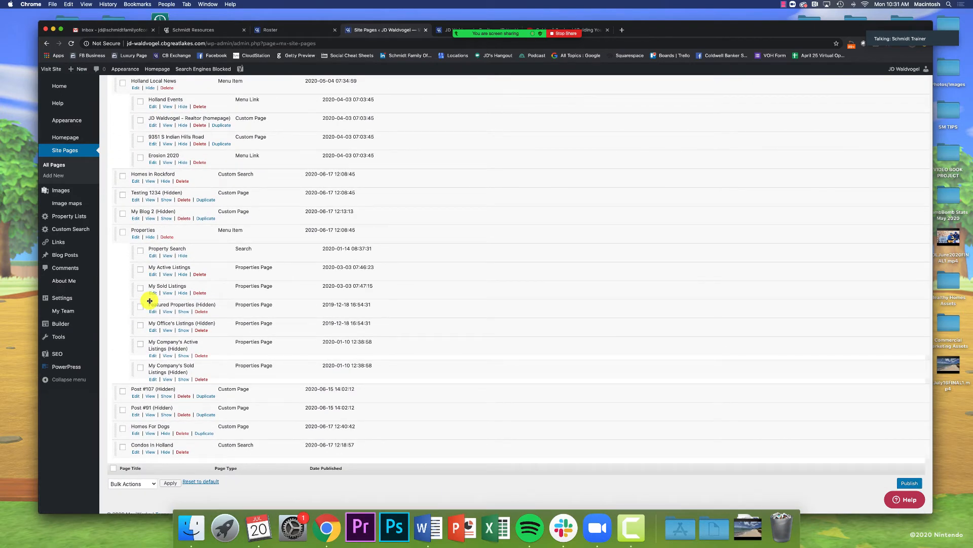
{"action": "scroll", "coordinate": [150, 301], "scroll_direction": "up", "scroll_amount": 5}
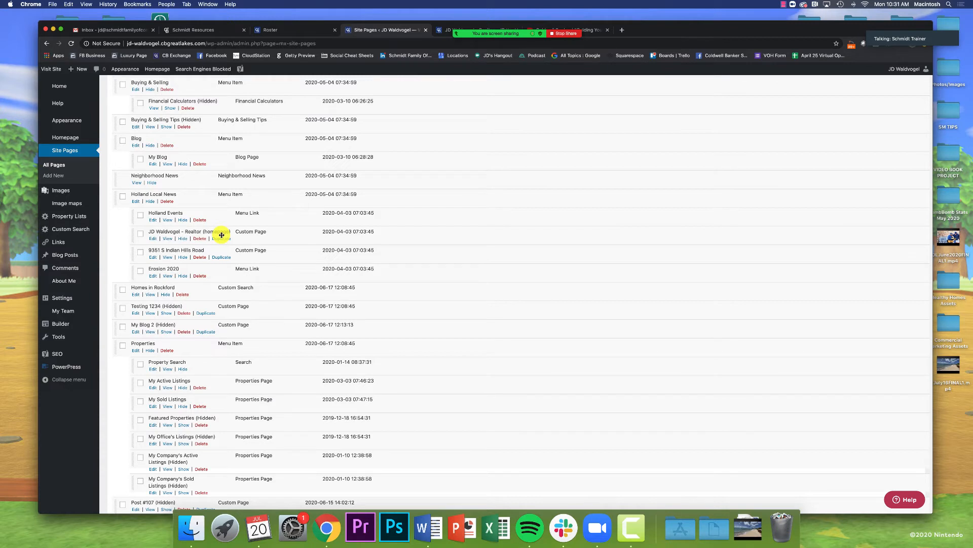
{"action": "left_click", "coordinate": [154, 238]}
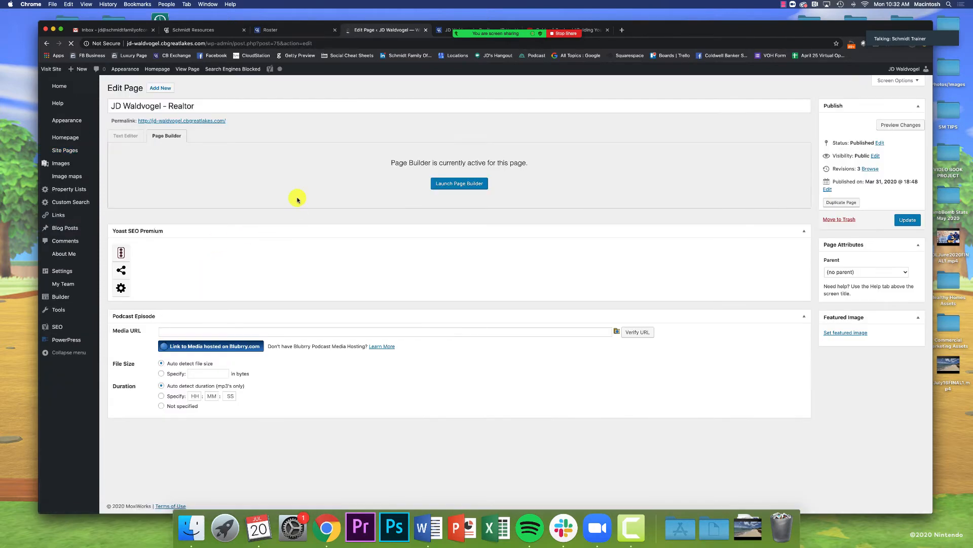
{"action": "left_click", "coordinate": [459, 184]}
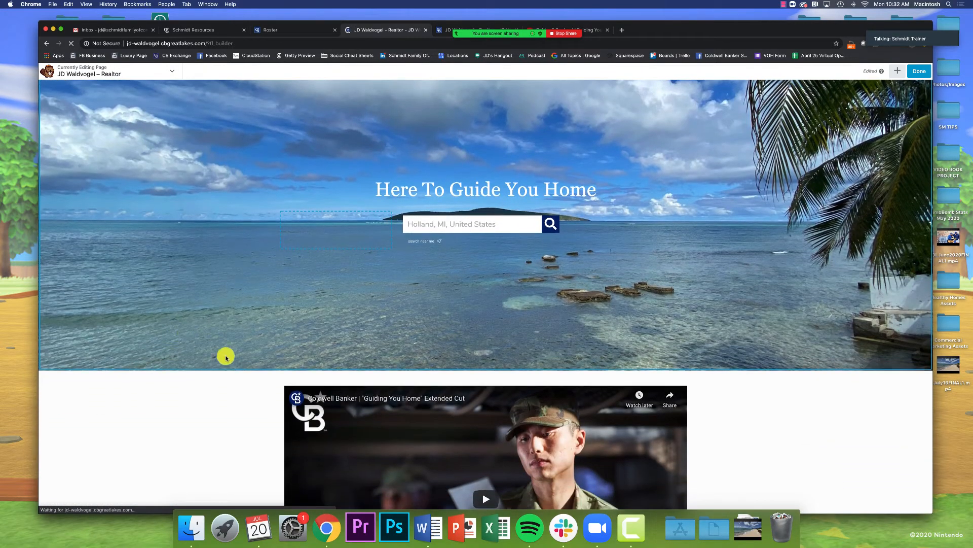
Delete the "Guiding You Home" video module between the header image and the "Get To Know Me" heading.
{"action": "scroll", "coordinate": [246, 413], "scroll_direction": "down", "scroll_amount": 2}
{"action": "scroll", "coordinate": [246, 414], "scroll_direction": "down", "scroll_amount": 1}
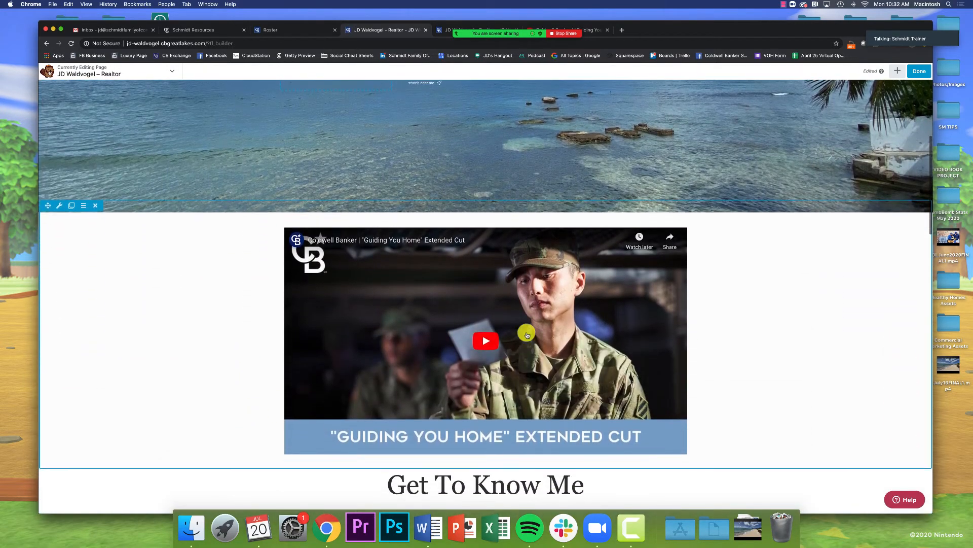
{"action": "mouse_move", "coordinate": [335, 328]}
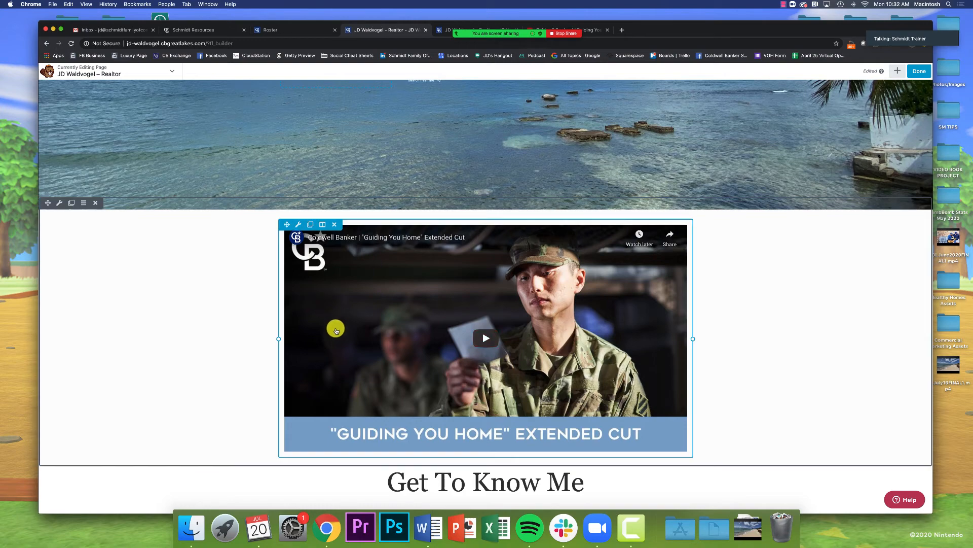
{"action": "scroll", "coordinate": [332, 225], "scroll_direction": "down", "scroll_amount": 1}
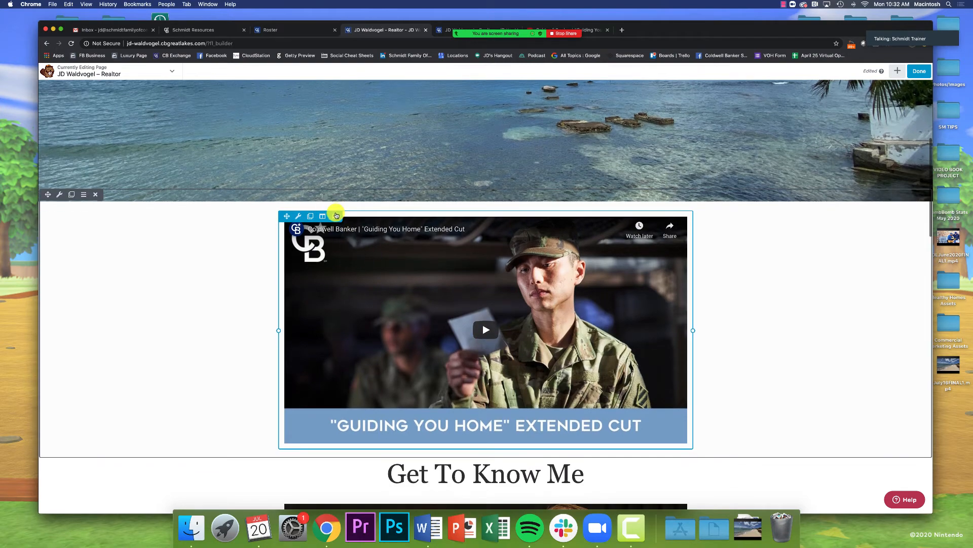
{"action": "left_click", "coordinate": [334, 217]}
{"action": "left_click", "coordinate": [550, 86]}
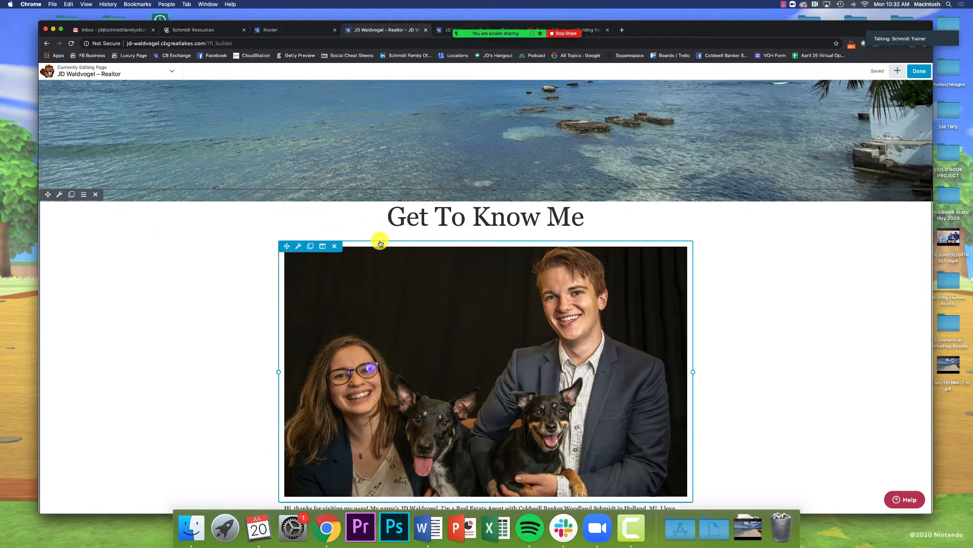
Add a Video module in a new row between the header image and the "Get To Know Me" heading.
{"action": "scroll", "coordinate": [215, 267], "scroll_direction": "down", "scroll_amount": 10}
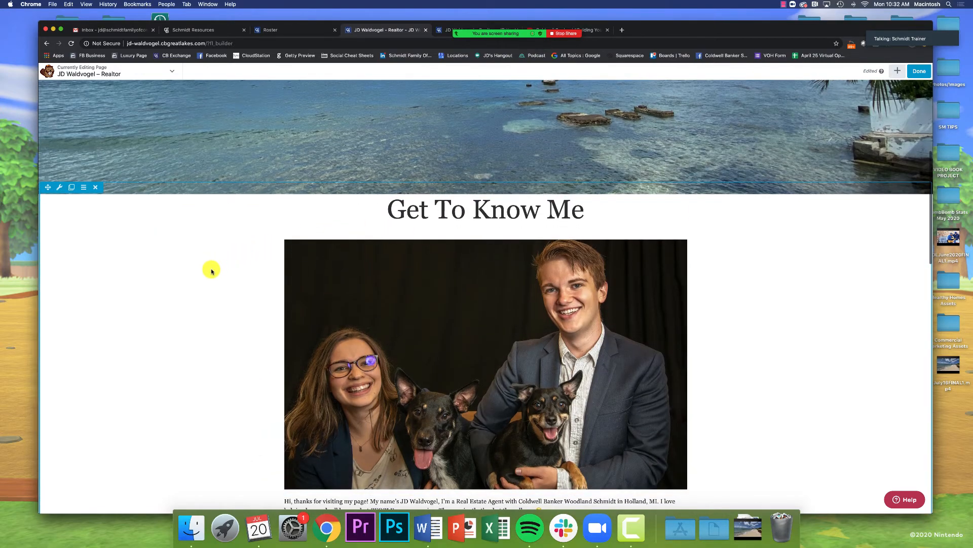
{"action": "scroll", "coordinate": [212, 270], "scroll_direction": "up", "scroll_amount": 15}
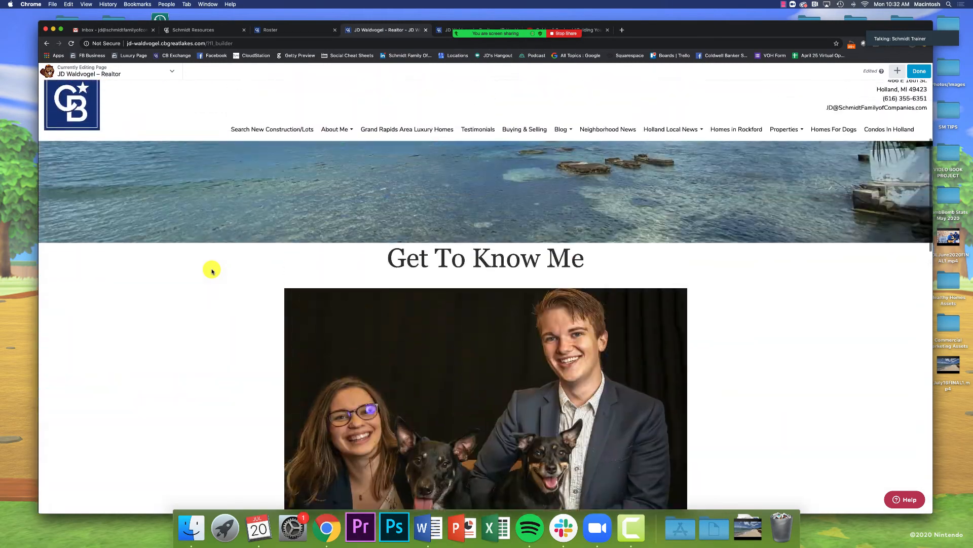
{"action": "scroll", "coordinate": [462, 388], "scroll_direction": "up", "scroll_amount": 3}
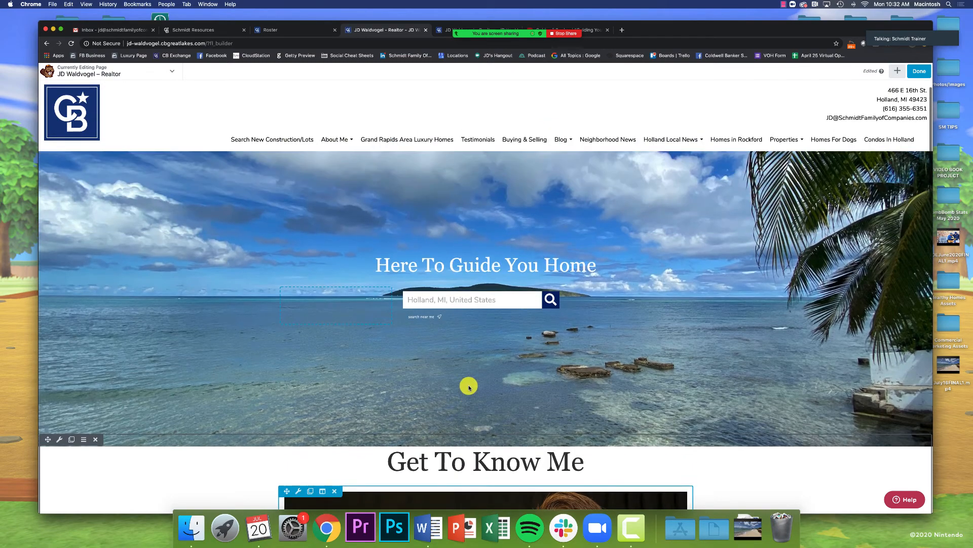
{"action": "scroll", "coordinate": [467, 385], "scroll_direction": "down", "scroll_amount": 4}
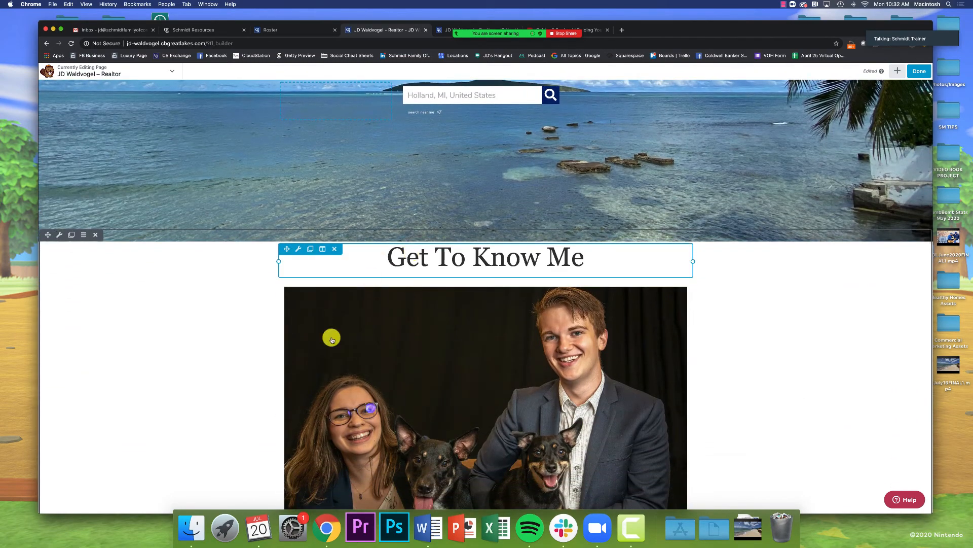
{"action": "scroll", "coordinate": [330, 337], "scroll_direction": "down", "scroll_amount": 3}
{"action": "scroll", "coordinate": [517, 373], "scroll_direction": "up", "scroll_amount": 6}
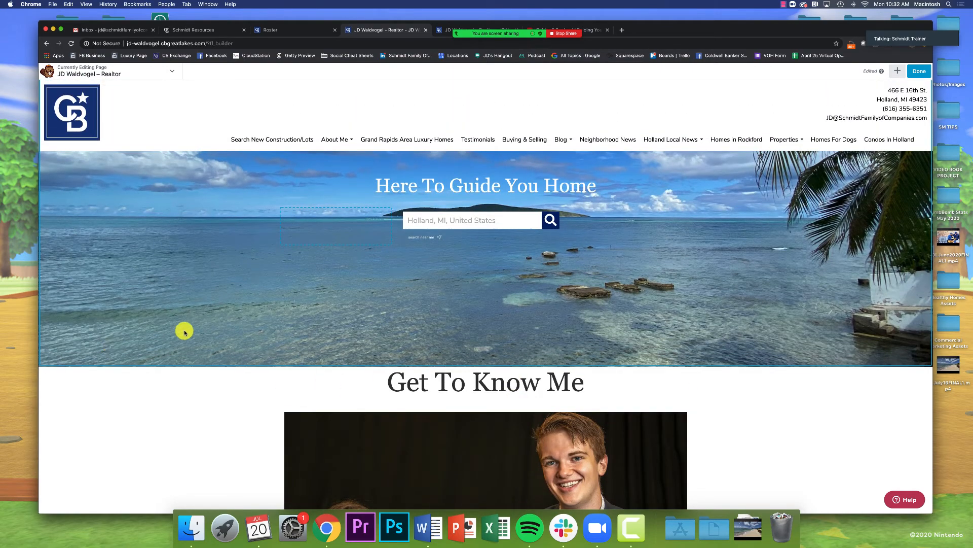
{"action": "left_click", "coordinate": [898, 72]}
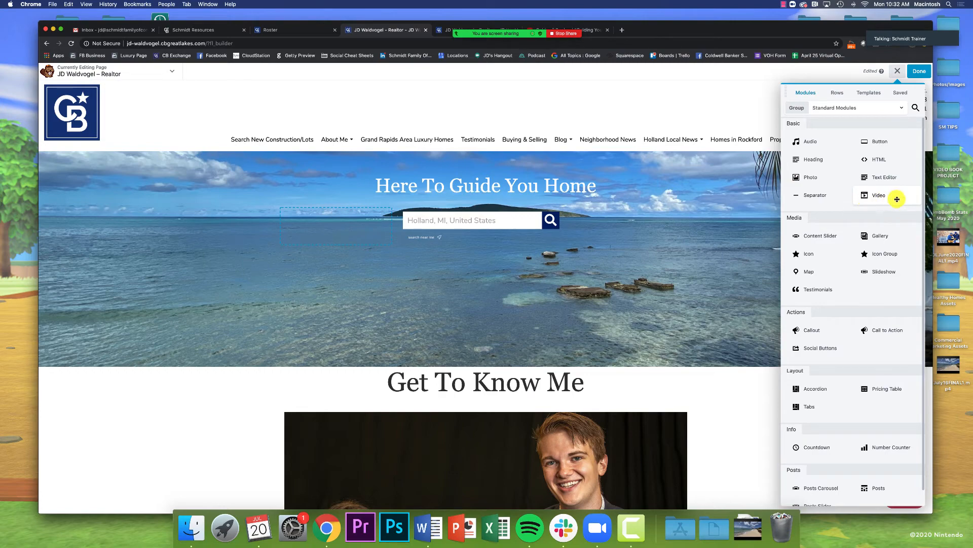
{"action": "left_click_drag", "start_coordinate": [896, 198], "coordinate": [528, 367]}
{"action": "left_click_drag", "start_coordinate": [529, 367], "coordinate": [465, 269]}
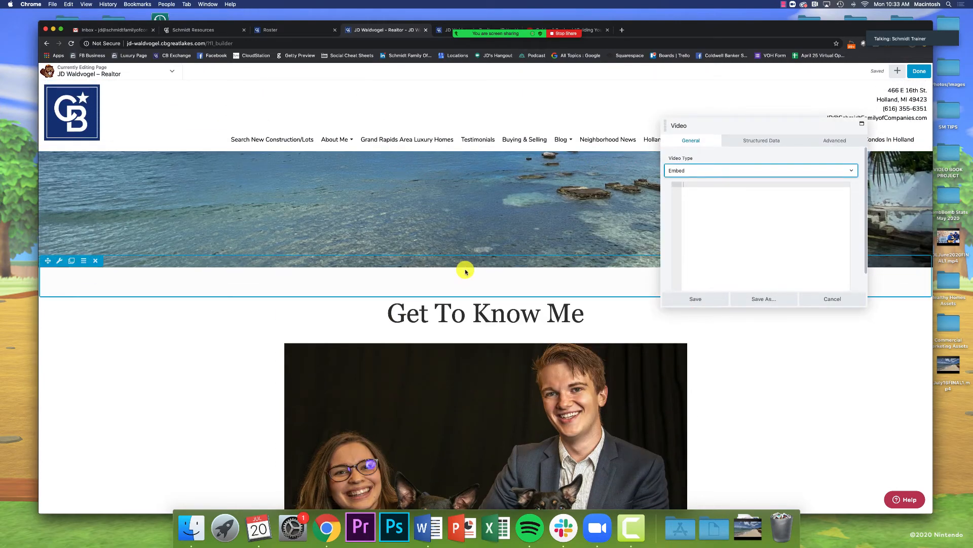
Show the Embed option in the new module's Video Type setting.
{"action": "left_click", "coordinate": [735, 170]}
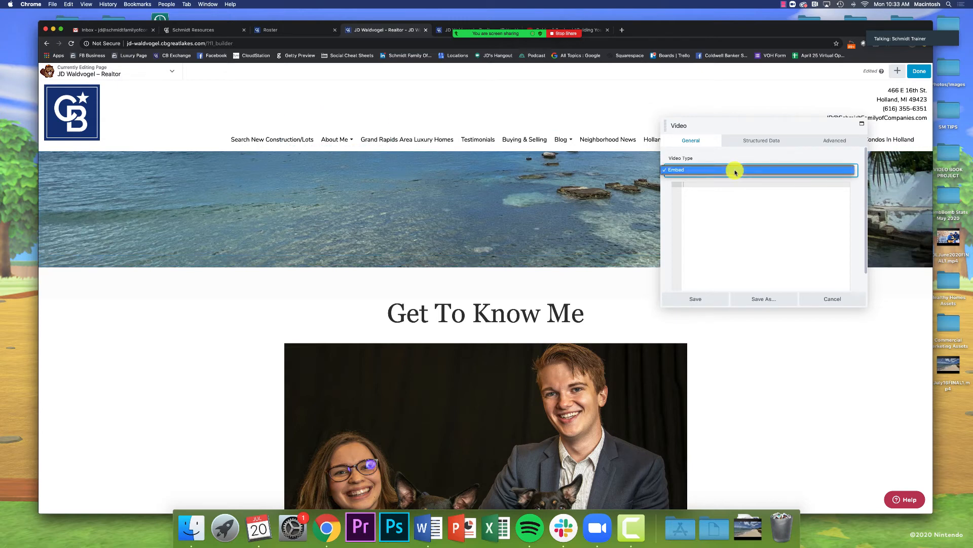
{"action": "left_click", "coordinate": [735, 161]}
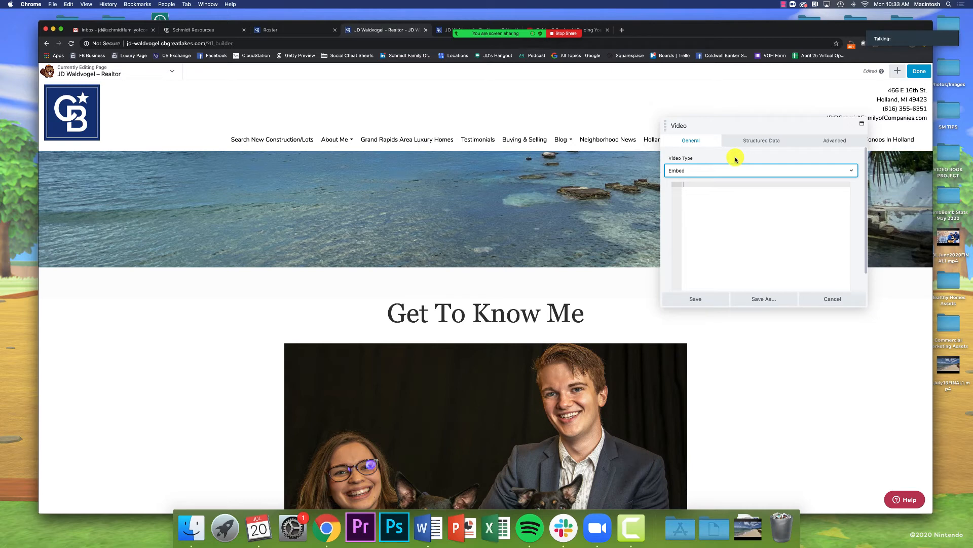
{"action": "left_click", "coordinate": [667, 185]}
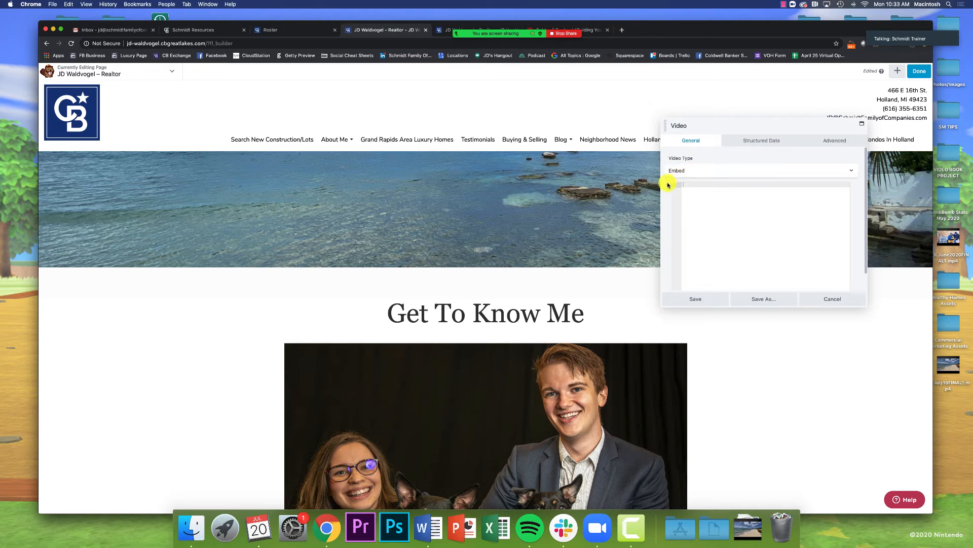
{"action": "left_click", "coordinate": [677, 173]}
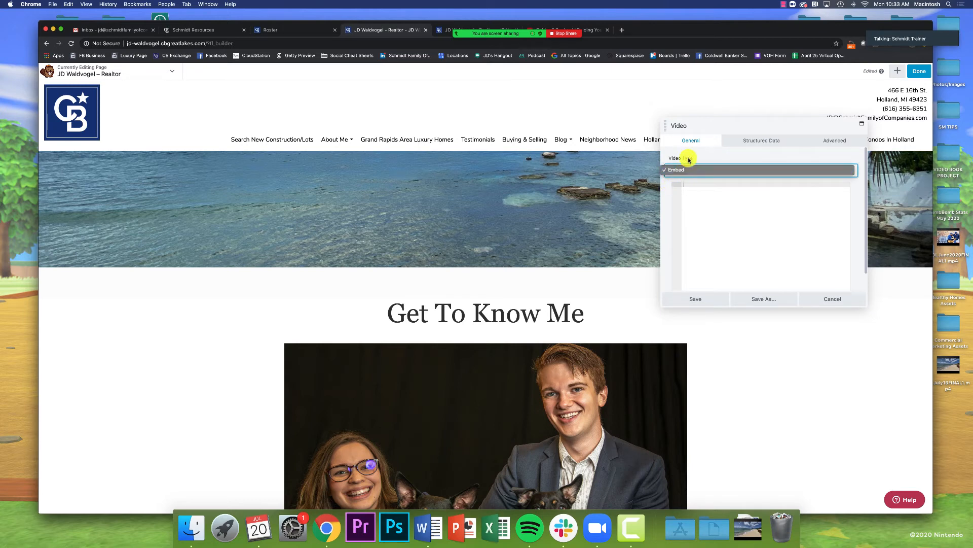
{"action": "left_click", "coordinate": [684, 163]}
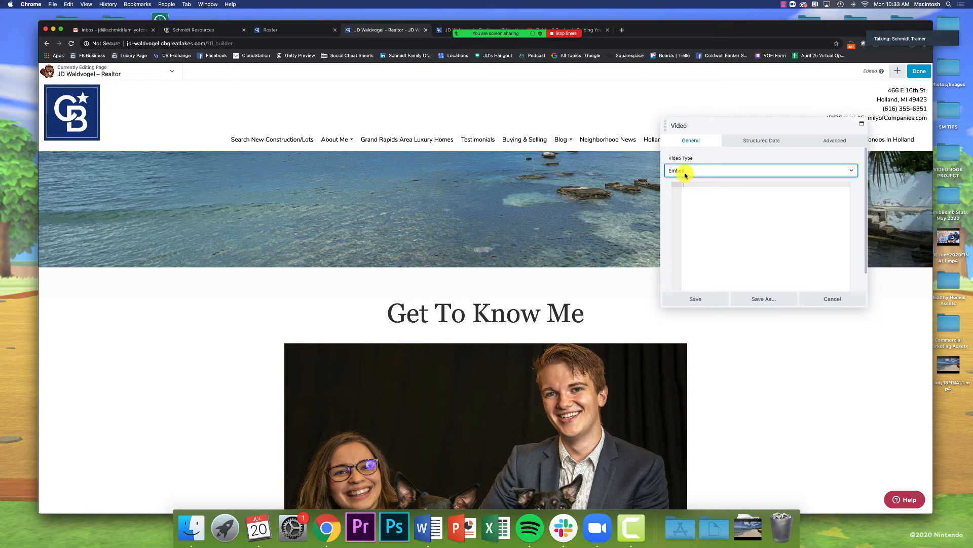
Close the extra browser tab showing the live homepage and move the browser window down, clear of the screen-sharing bar.
{"action": "left_click", "coordinate": [593, 31]}
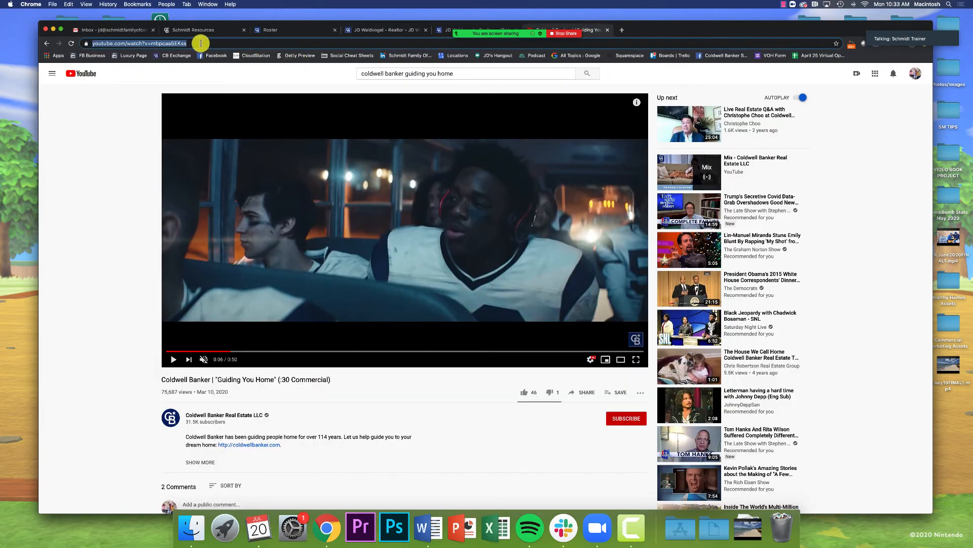
{"action": "left_click", "coordinate": [170, 43]}
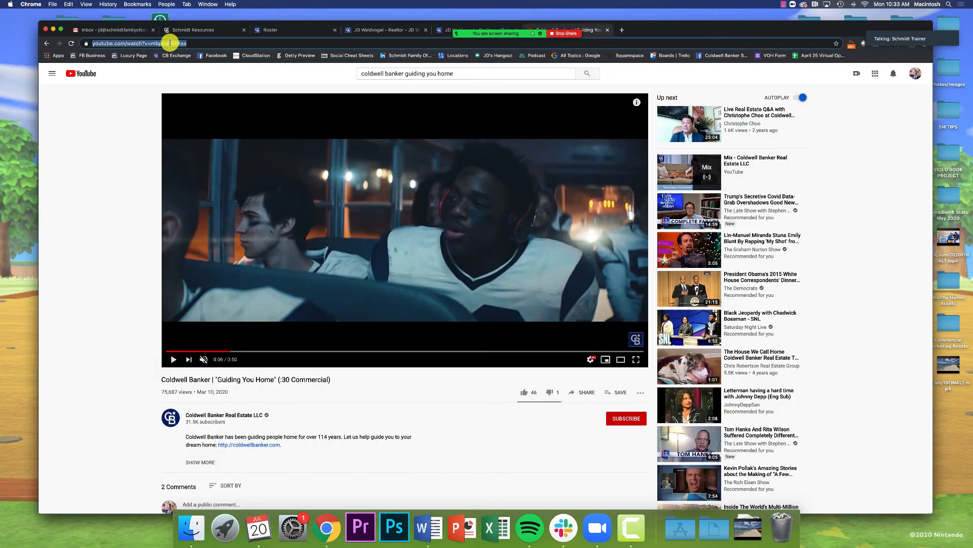
{"action": "left_click", "coordinate": [445, 30]}
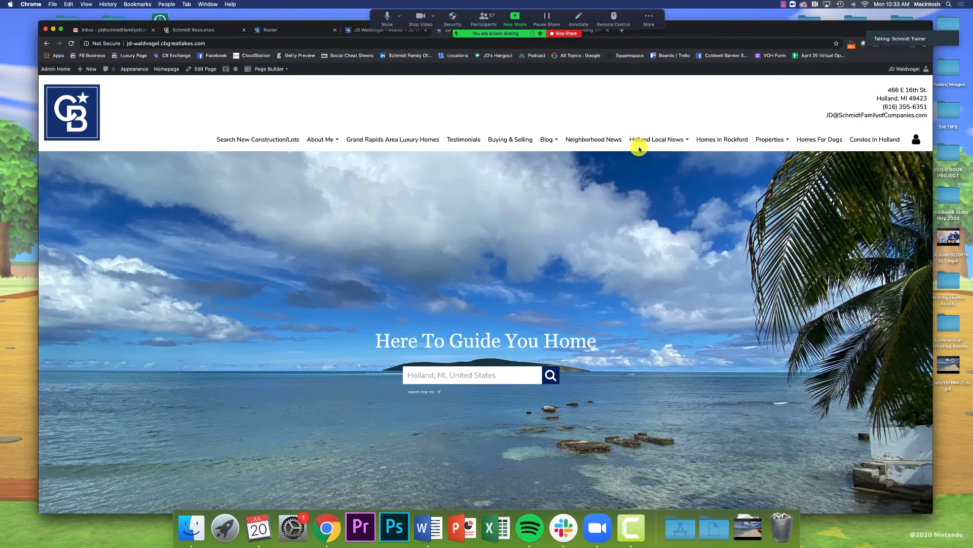
{"action": "key", "text": "super+w"}
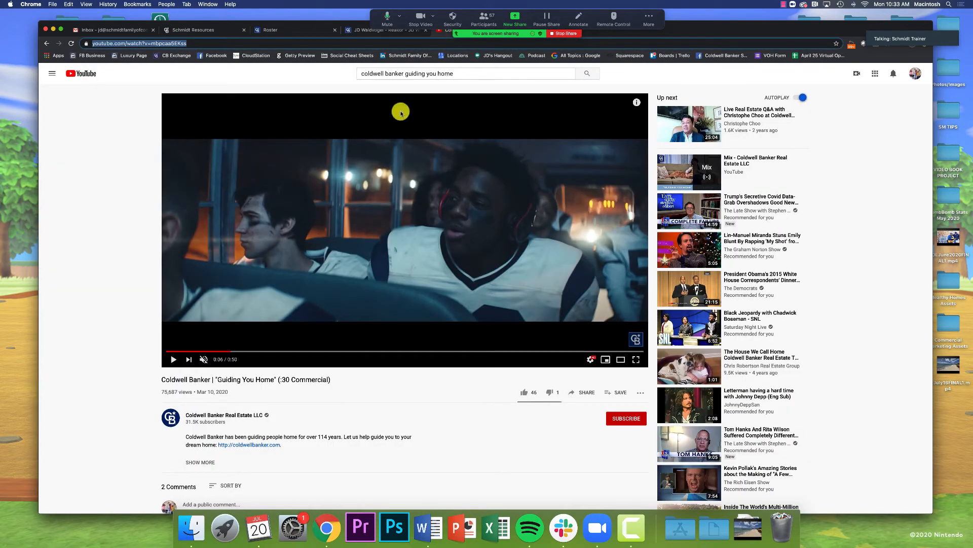
{"action": "left_click_drag", "start_coordinate": [697, 34], "coordinate": [697, 39]}
{"action": "left_click", "coordinate": [395, 38]}
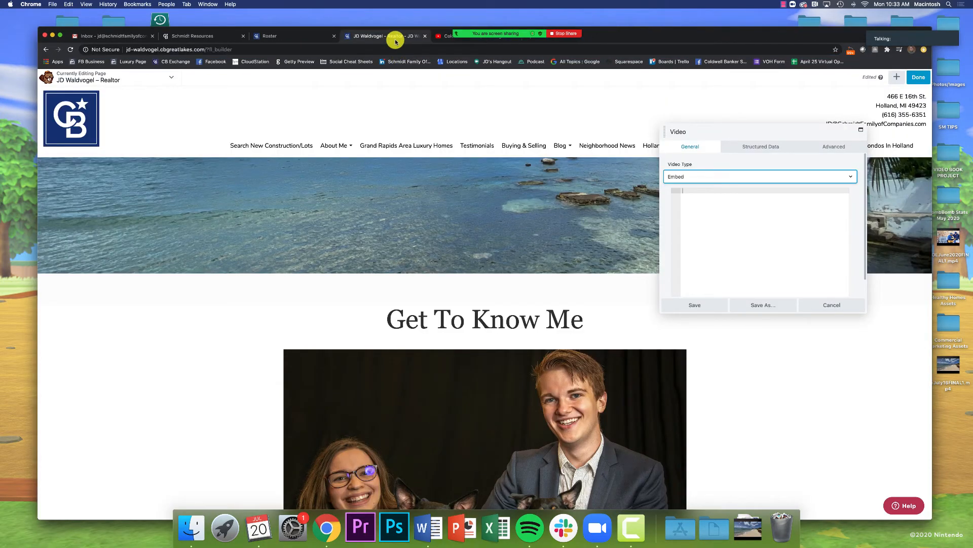
{"action": "left_click_drag", "start_coordinate": [656, 36], "coordinate": [657, 42]}
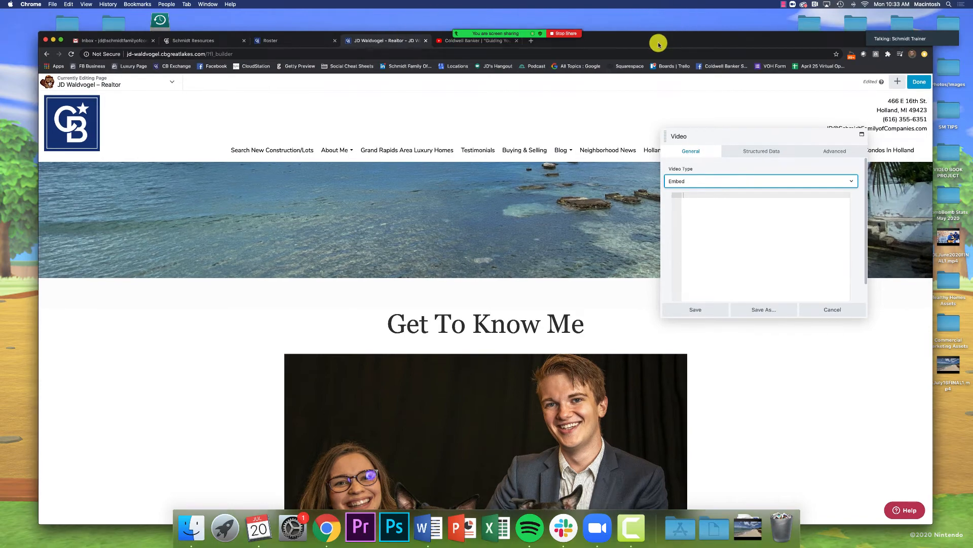
Open the embed code of the YouTube video Coldwell Banker | "Guiding You Home" (:30 Commercial) through its sharing options.
{"action": "left_click", "coordinate": [488, 46]}
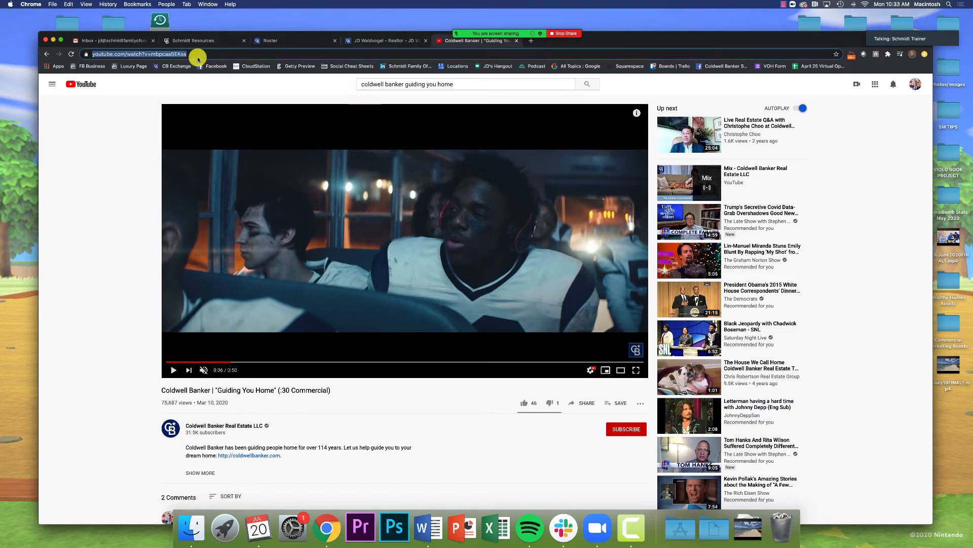
{"action": "scroll", "coordinate": [196, 96], "scroll_direction": "down", "scroll_amount": 3}
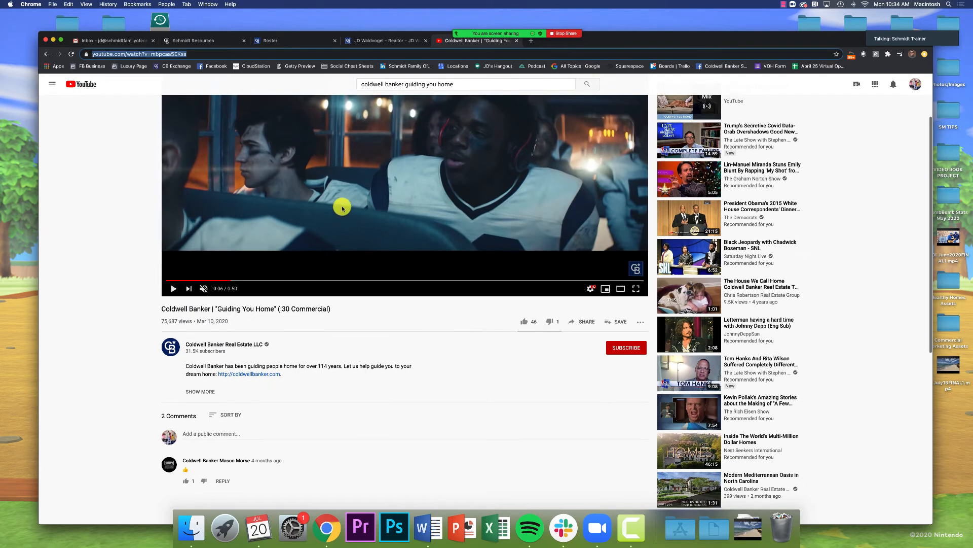
{"action": "scroll", "coordinate": [329, 218], "scroll_direction": "up", "scroll_amount": 2}
{"action": "left_click_drag", "start_coordinate": [164, 344], "coordinate": [337, 344]}
{"action": "left_click_drag", "start_coordinate": [163, 355], "coordinate": [240, 359]}
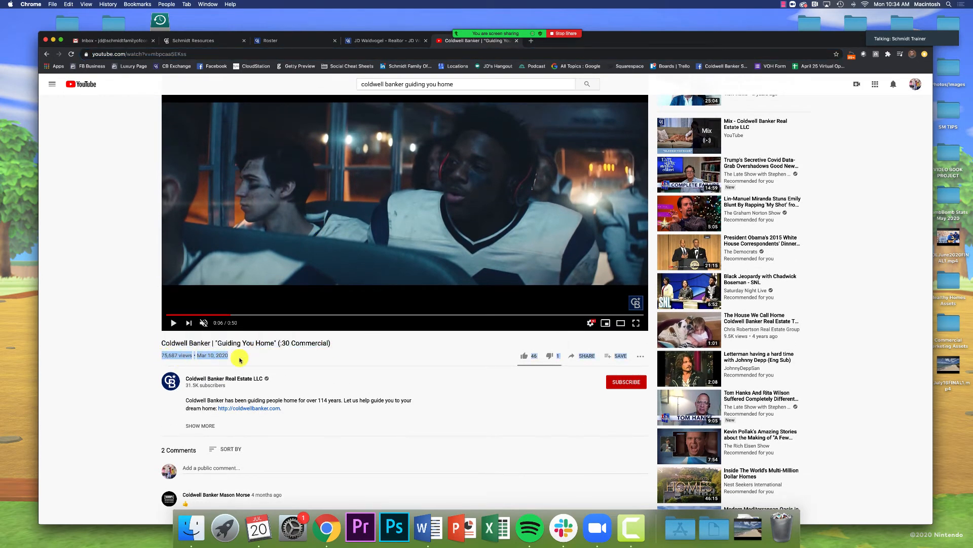
{"action": "left_click", "coordinate": [240, 359]}
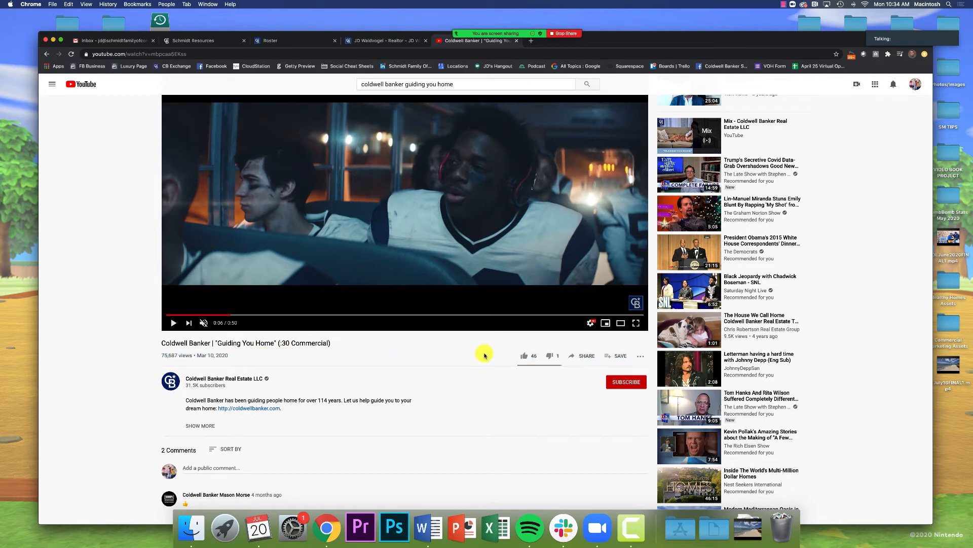
{"action": "left_click", "coordinate": [583, 359]}
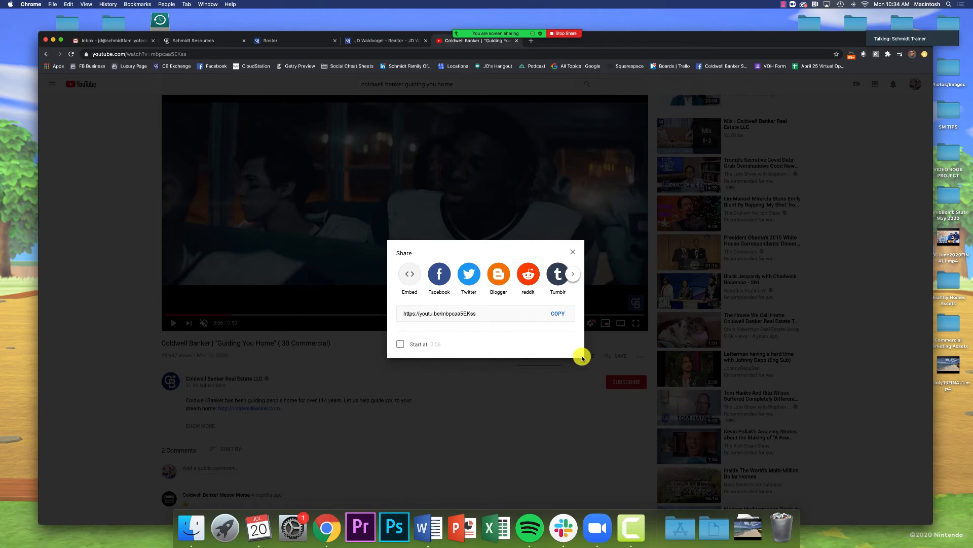
{"action": "left_click", "coordinate": [409, 294]}
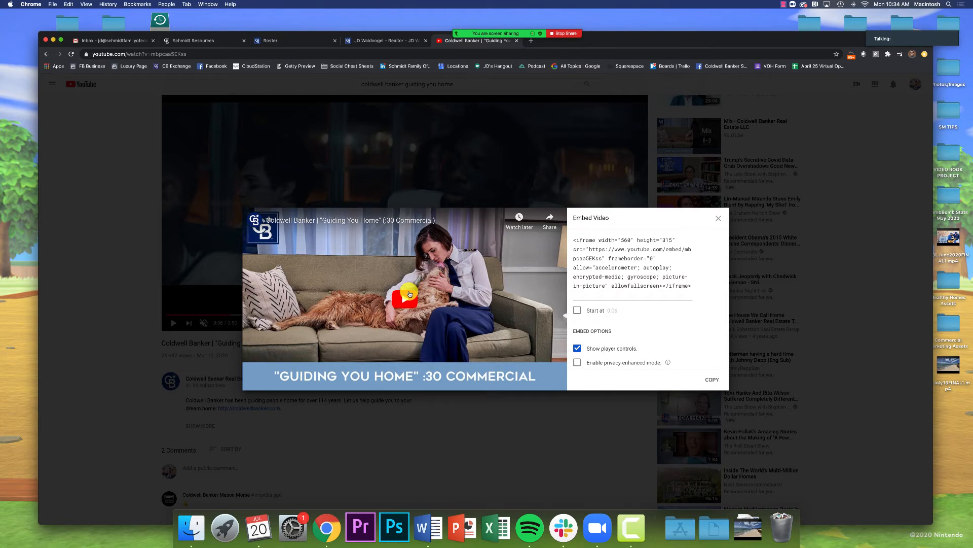
Review the embed options and copy the video's full iframe embed code.
{"action": "left_click", "coordinate": [713, 380]}
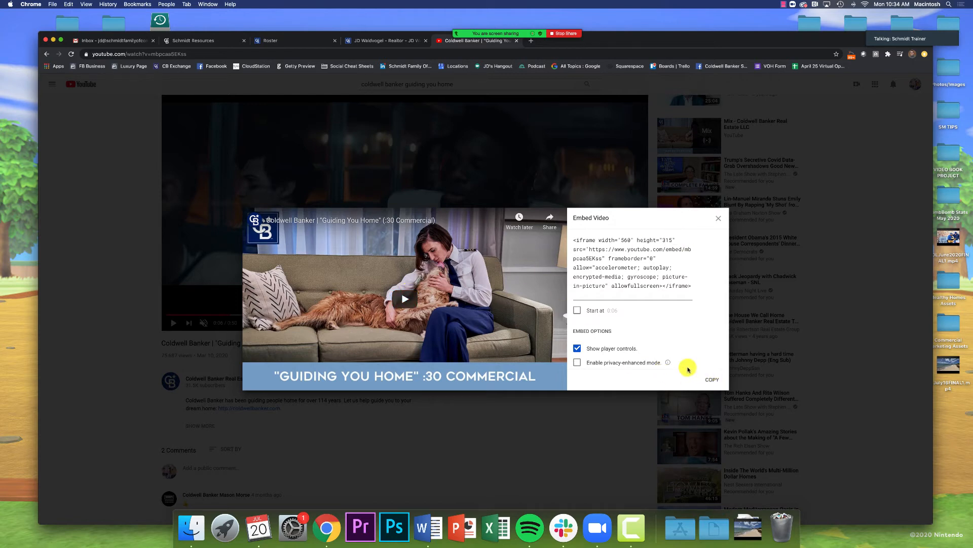
{"action": "mouse_move", "coordinate": [668, 363]}
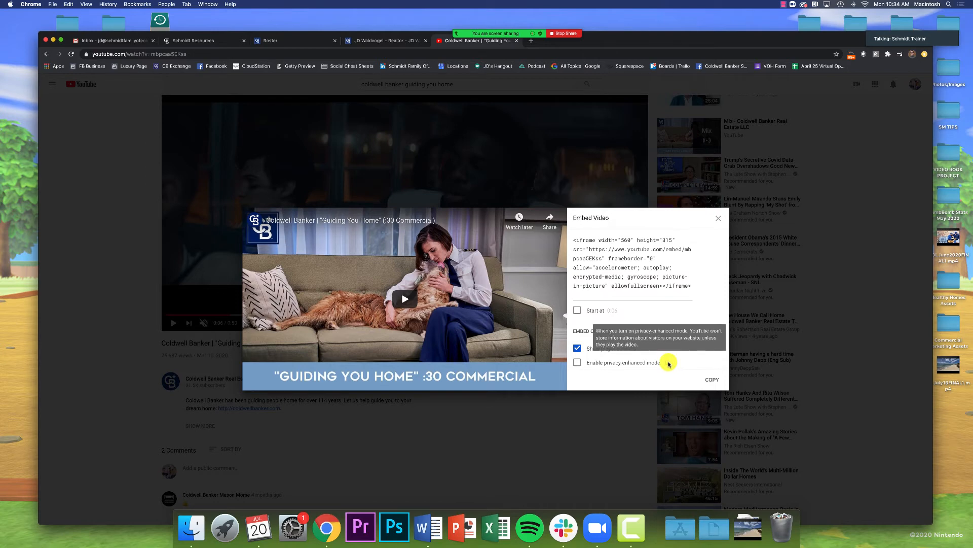
{"action": "scroll", "coordinate": [694, 355], "scroll_direction": "down", "scroll_amount": 2}
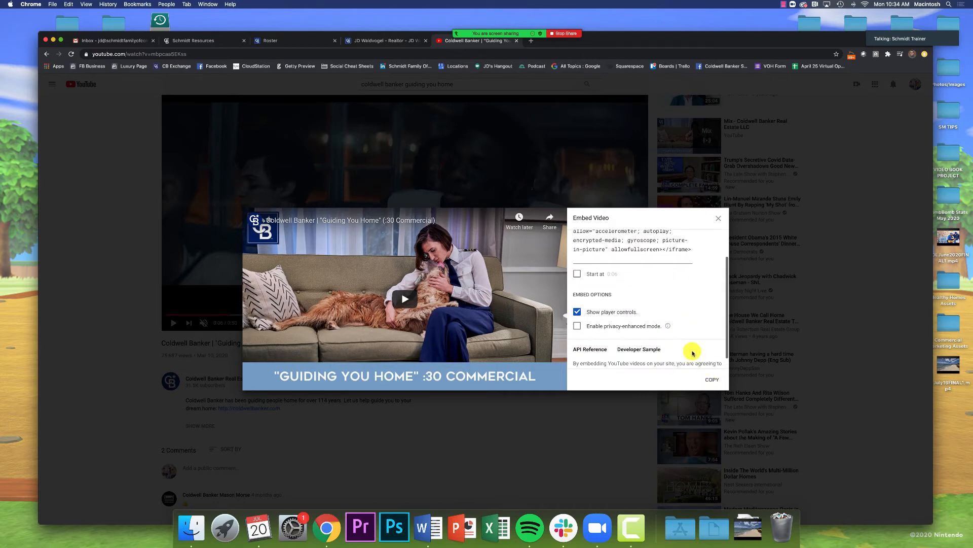
{"action": "scroll", "coordinate": [691, 350], "scroll_direction": "up", "scroll_amount": 2}
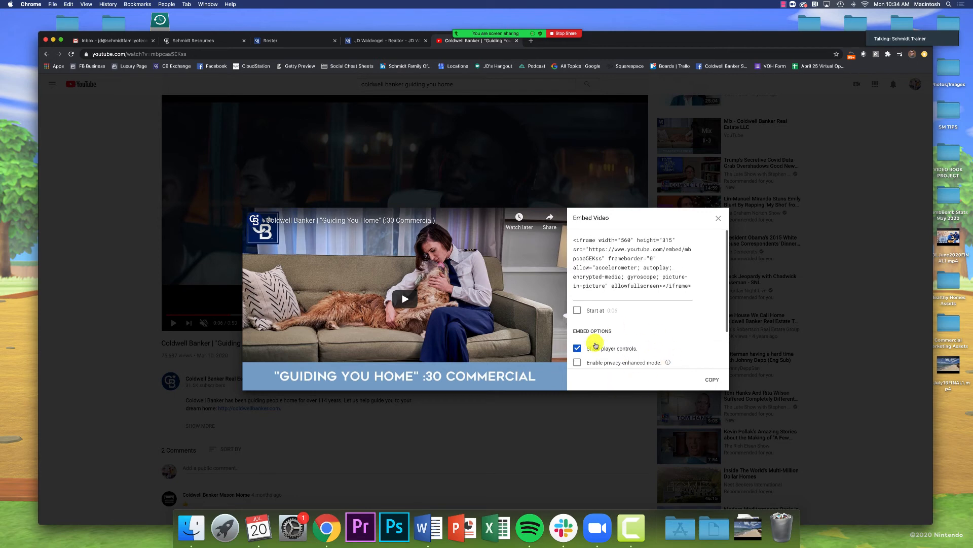
{"action": "left_click", "coordinate": [712, 381]}
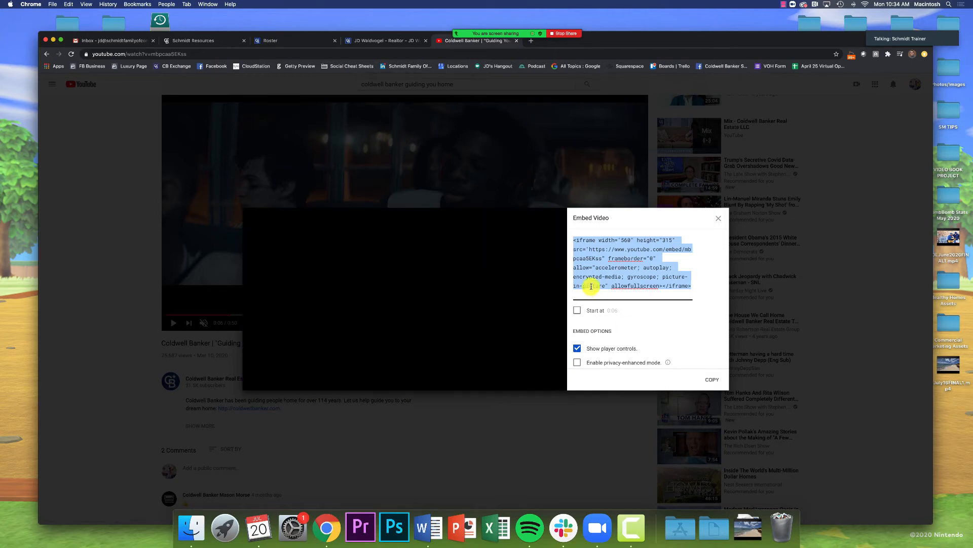
{"action": "left_click_drag", "start_coordinate": [573, 239], "coordinate": [700, 298]}
{"action": "right_click", "coordinate": [679, 284]}
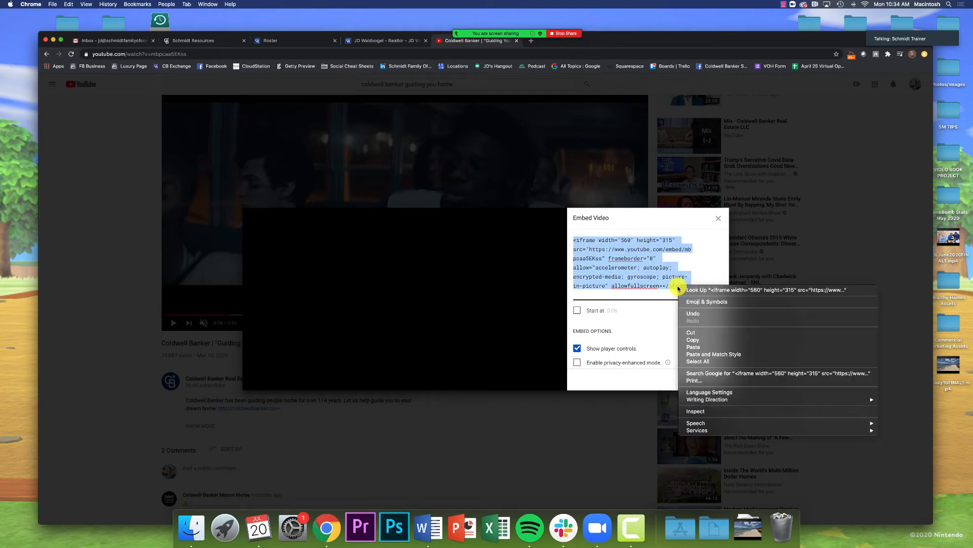
{"action": "left_click", "coordinate": [693, 339]}
{"action": "left_click", "coordinate": [710, 381]}
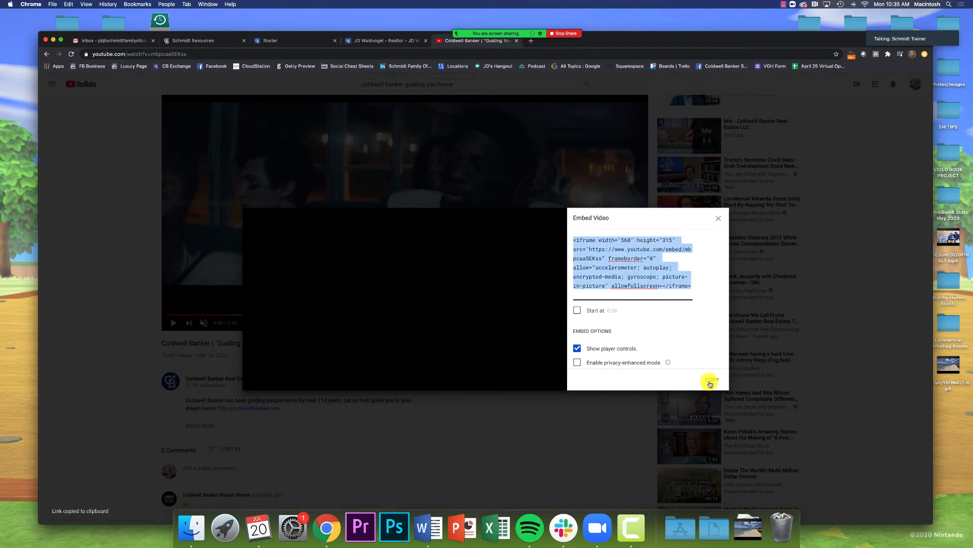
Return to Page Builder, paste the iframe embed code into the Video module's Embed field, and save the module.
{"action": "left_click", "coordinate": [393, 44]}
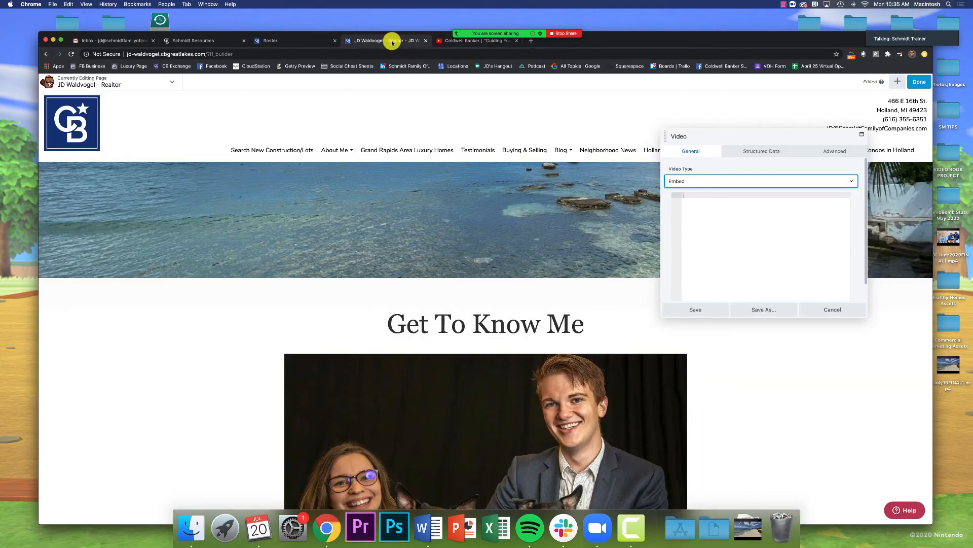
{"action": "right_click", "coordinate": [685, 196]}
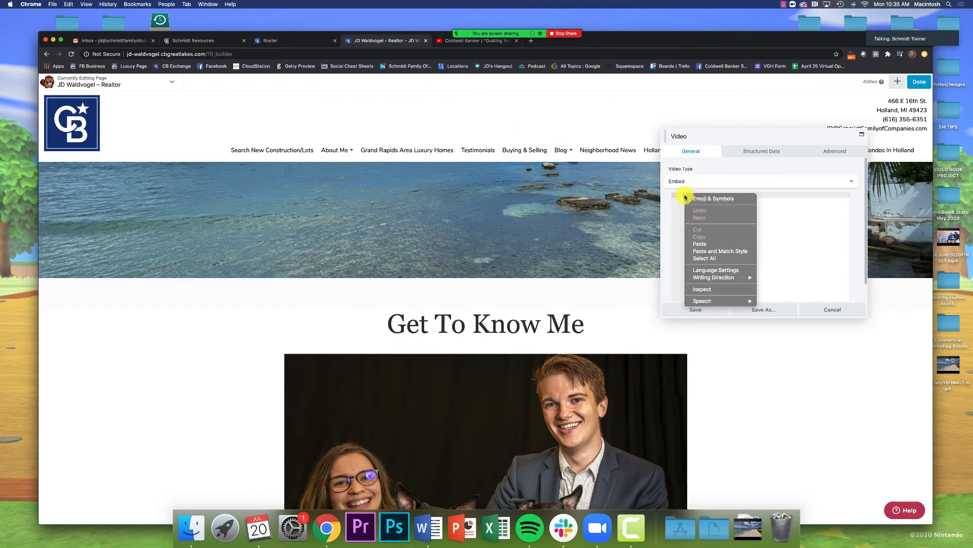
{"action": "left_click", "coordinate": [701, 246]}
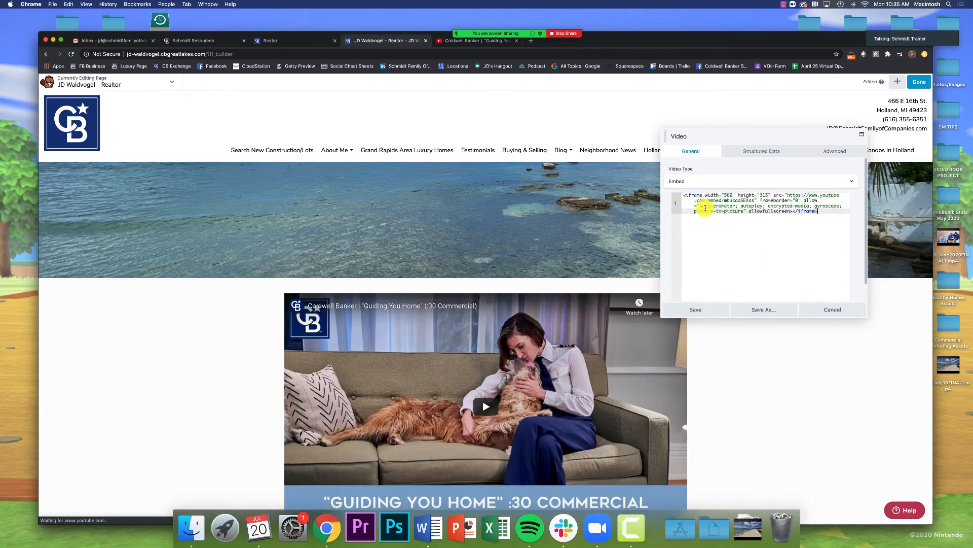
{"action": "left_click_drag", "start_coordinate": [706, 135], "coordinate": [759, 140]}
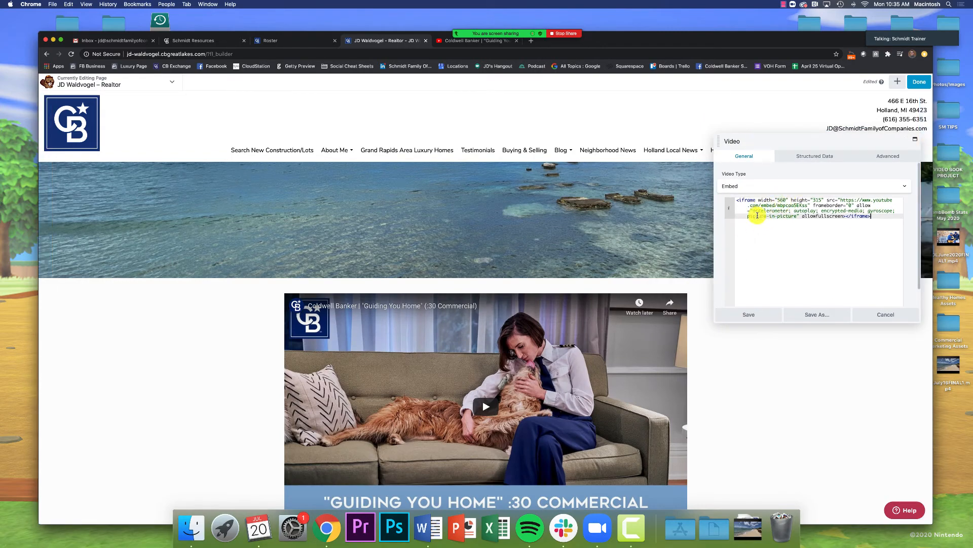
{"action": "scroll", "coordinate": [543, 319], "scroll_direction": "down", "scroll_amount": 3}
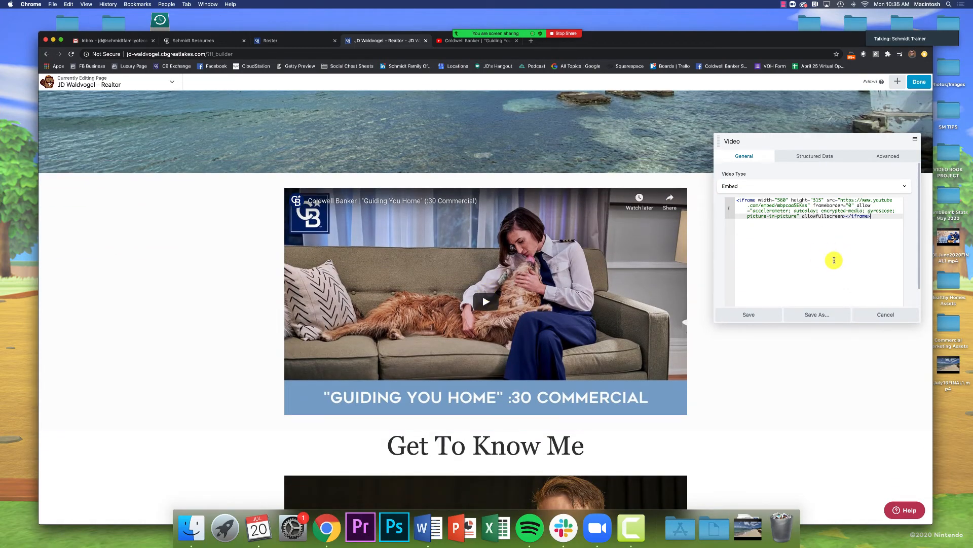
{"action": "left_click", "coordinate": [765, 317]}
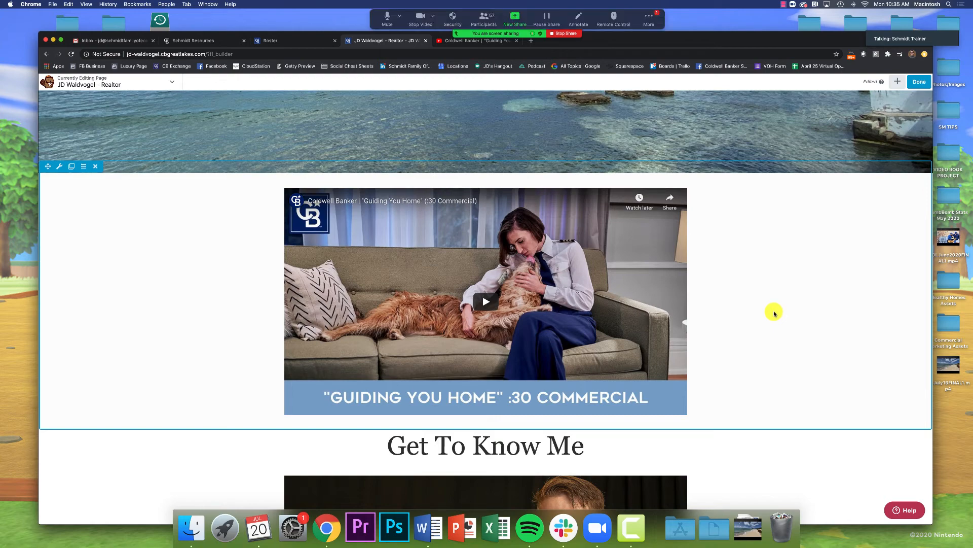
Read the participants' questions in the Zoom group chat, then close the chat window.
{"action": "left_click", "coordinate": [650, 18]}
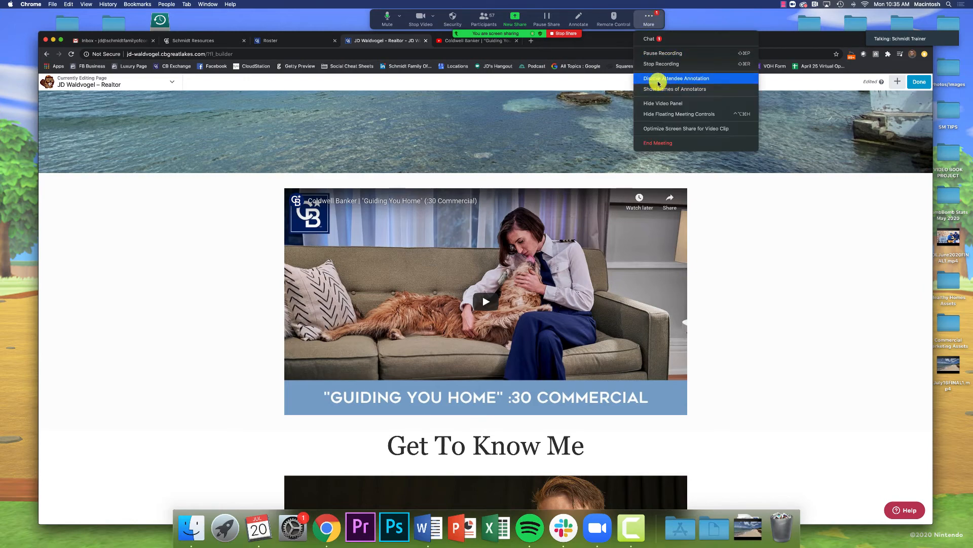
{"action": "left_click", "coordinate": [651, 39]}
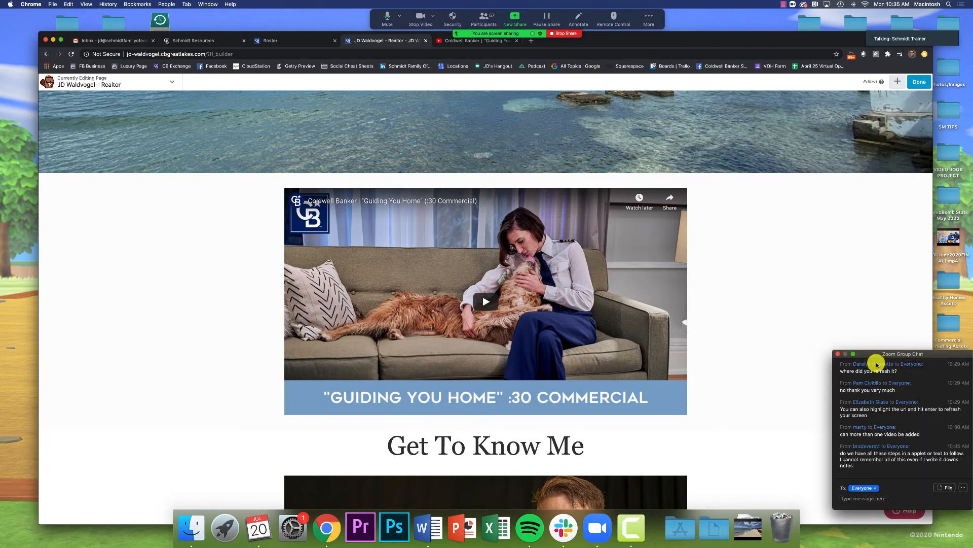
{"action": "left_click", "coordinate": [837, 354]}
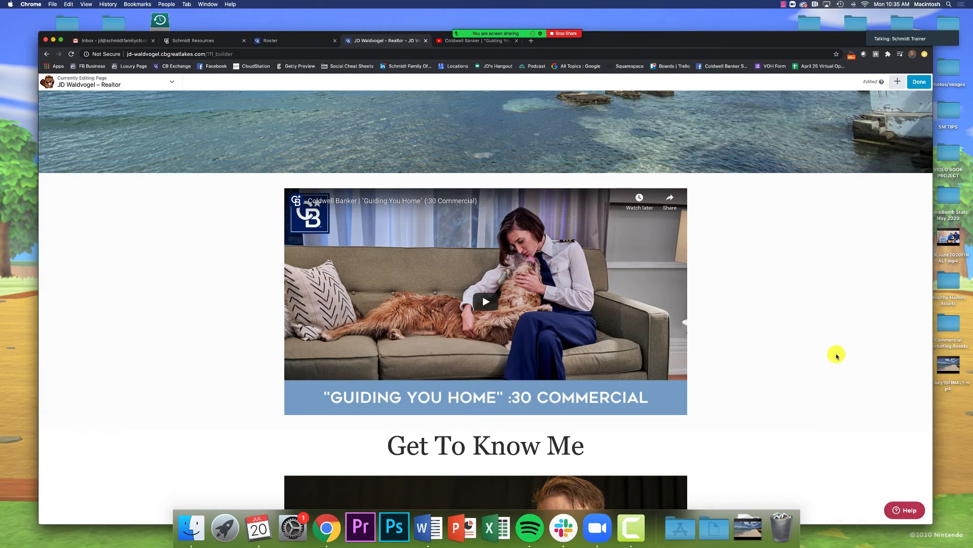
Close YouTube's embed dialog, return to the search results, and open the video "Coldwell Banker | Real Estate of the Union - April 2020".
{"action": "left_click", "coordinate": [467, 46]}
{"action": "left_click", "coordinate": [720, 218]}
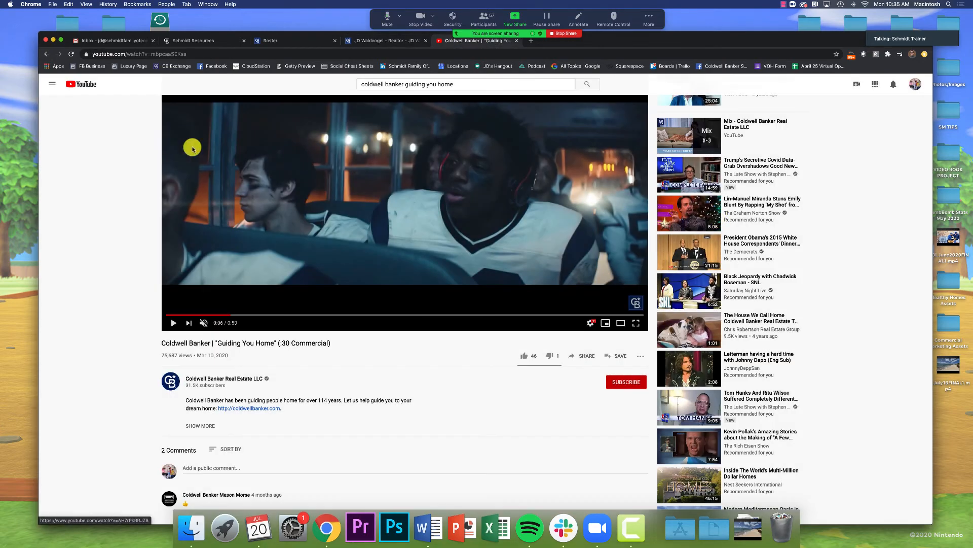
{"action": "left_click", "coordinate": [46, 54]}
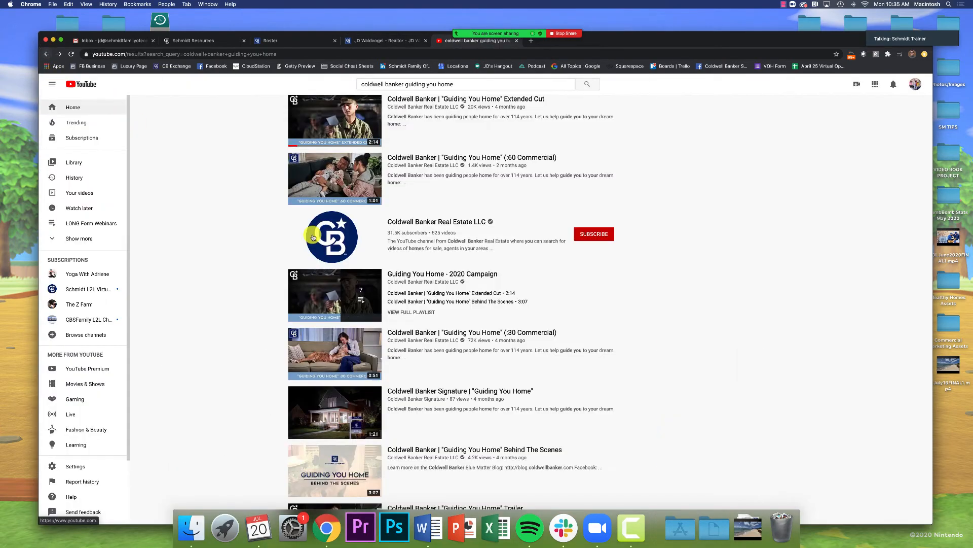
{"action": "scroll", "coordinate": [560, 325], "scroll_direction": "down", "scroll_amount": 3}
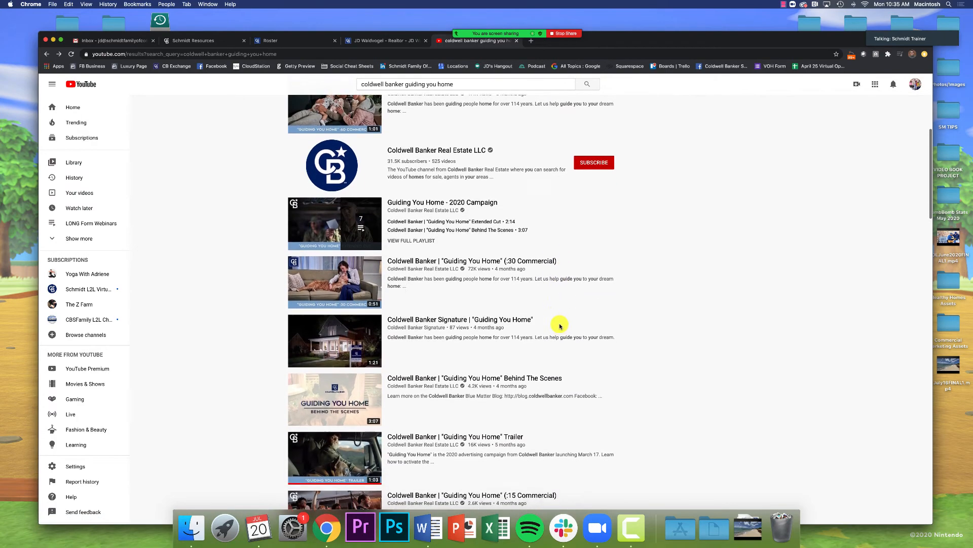
{"action": "scroll", "coordinate": [560, 325], "scroll_direction": "down", "scroll_amount": 6}
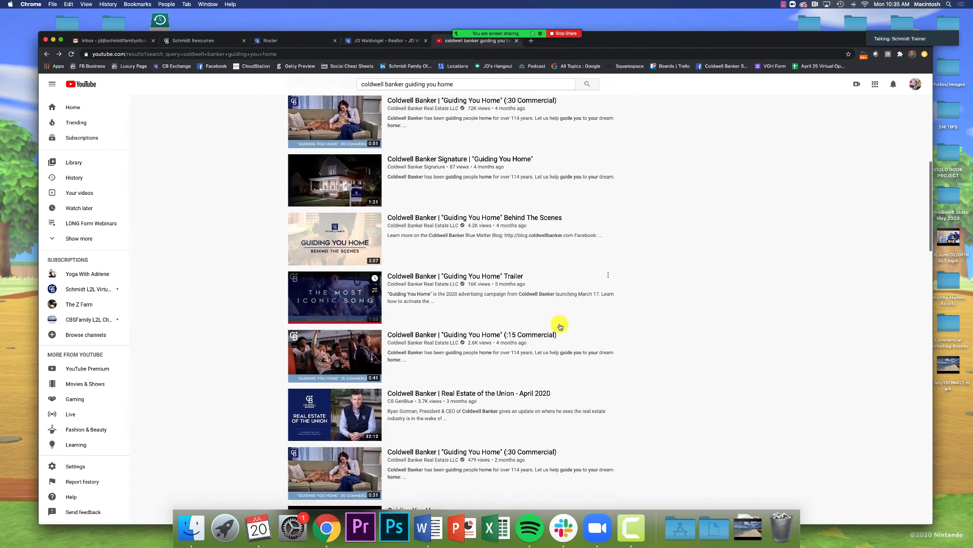
{"action": "scroll", "coordinate": [560, 326], "scroll_direction": "down", "scroll_amount": 2}
{"action": "left_click", "coordinate": [485, 374]}
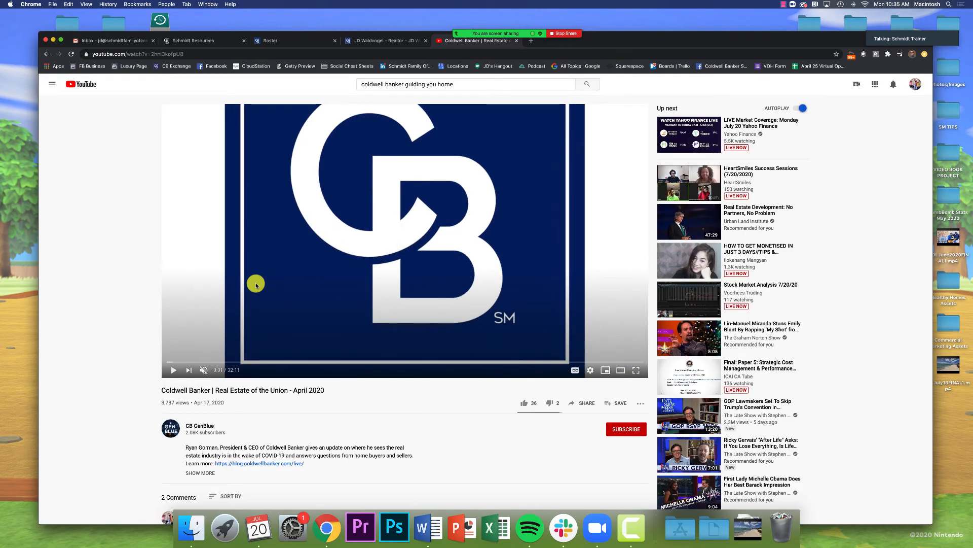
Return to Page Builder and add a Video module beside the existing homepage video, with its video type set to Embed.
{"action": "left_click", "coordinate": [372, 41]}
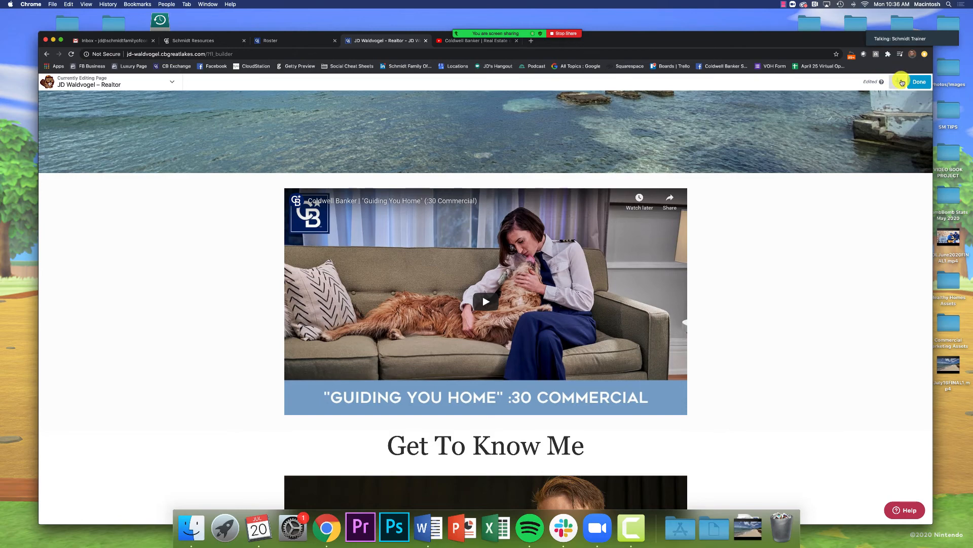
{"action": "left_click", "coordinate": [897, 82]}
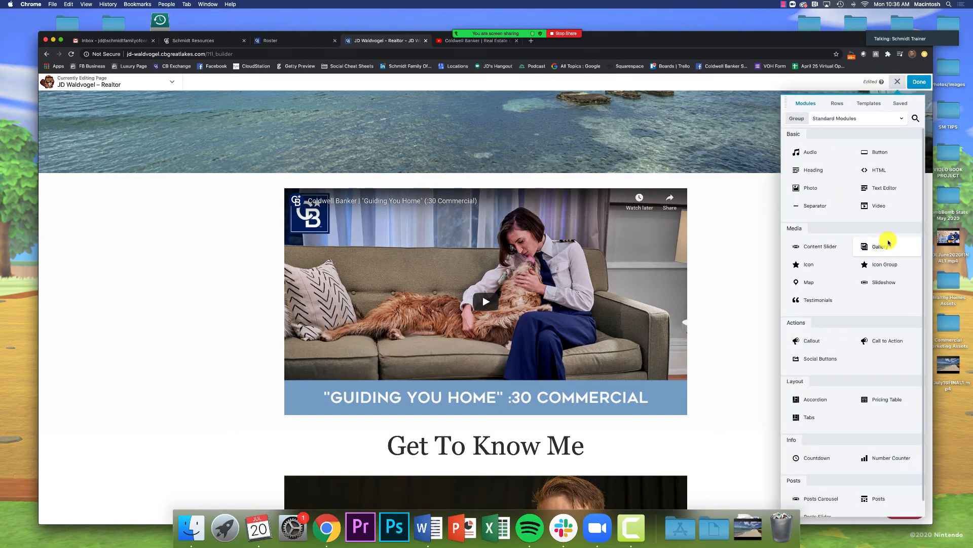
{"action": "left_click_drag", "start_coordinate": [892, 209], "coordinate": [686, 320]}
{"action": "left_click_drag", "start_coordinate": [693, 320], "coordinate": [279, 322]}
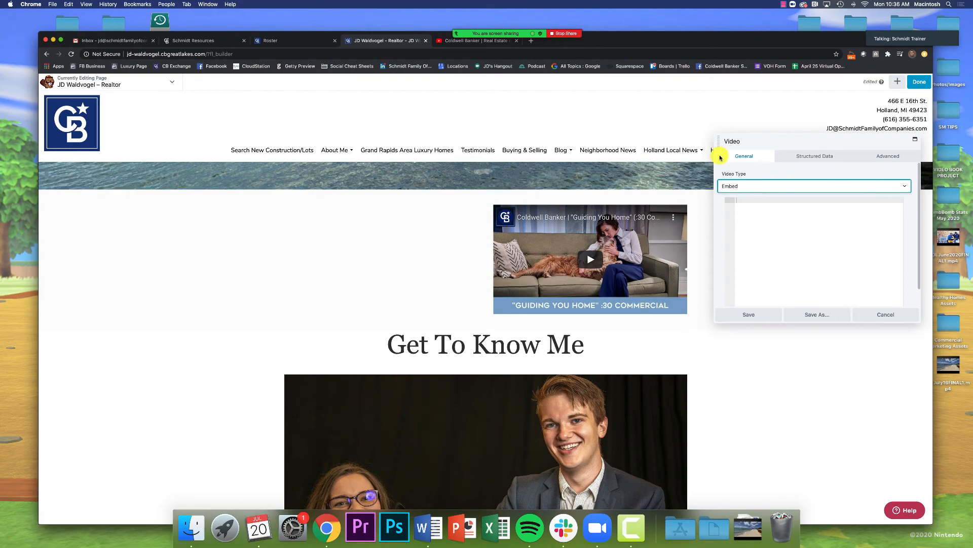
Copy the embed code of the "Coldwell Banker | Real Estate of the Union - April 2020" video on YouTube.
{"action": "left_click", "coordinate": [463, 42]}
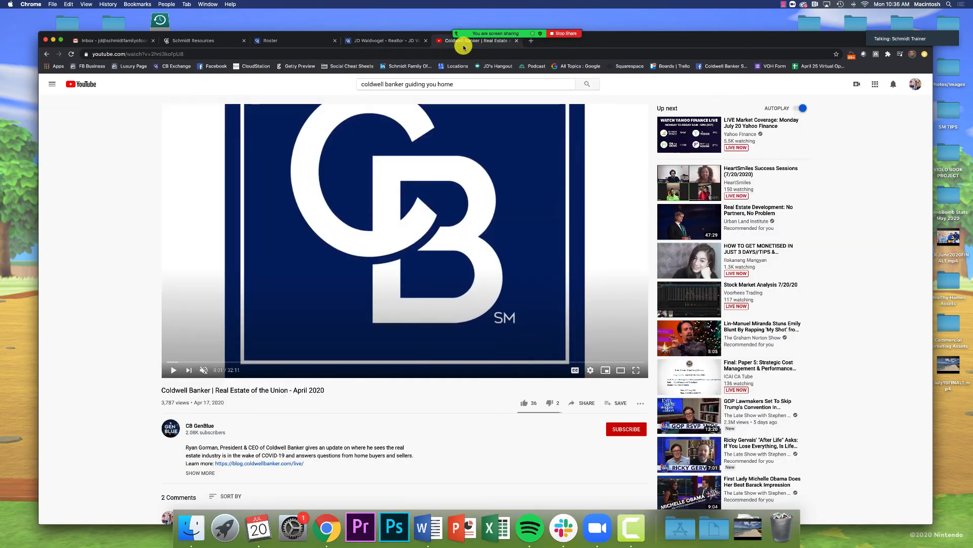
{"action": "left_click", "coordinate": [586, 407]}
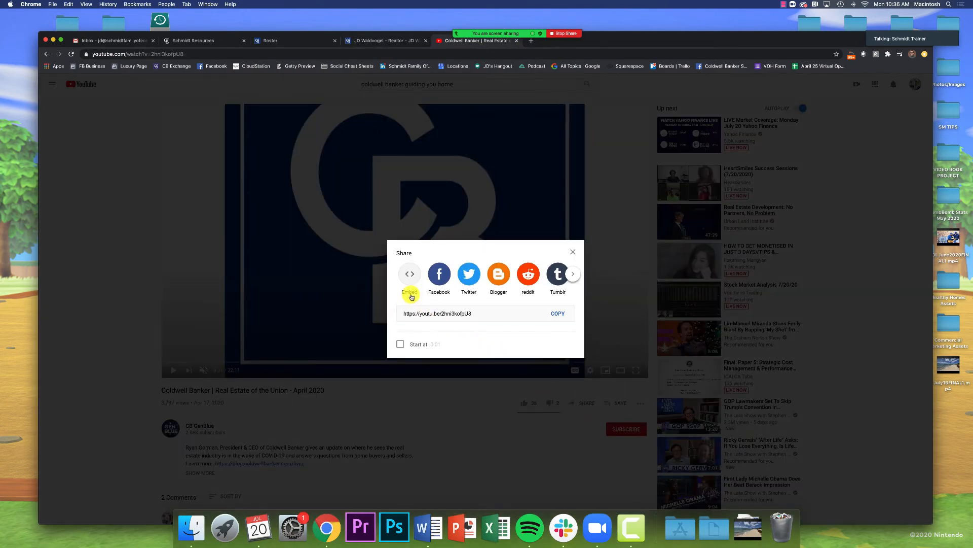
{"action": "left_click", "coordinate": [410, 296]}
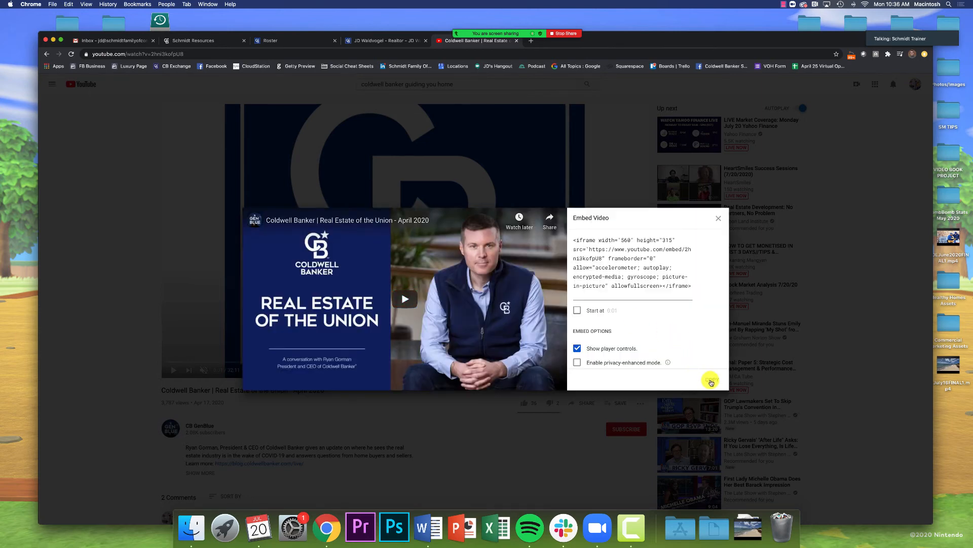
{"action": "left_click", "coordinate": [711, 382]}
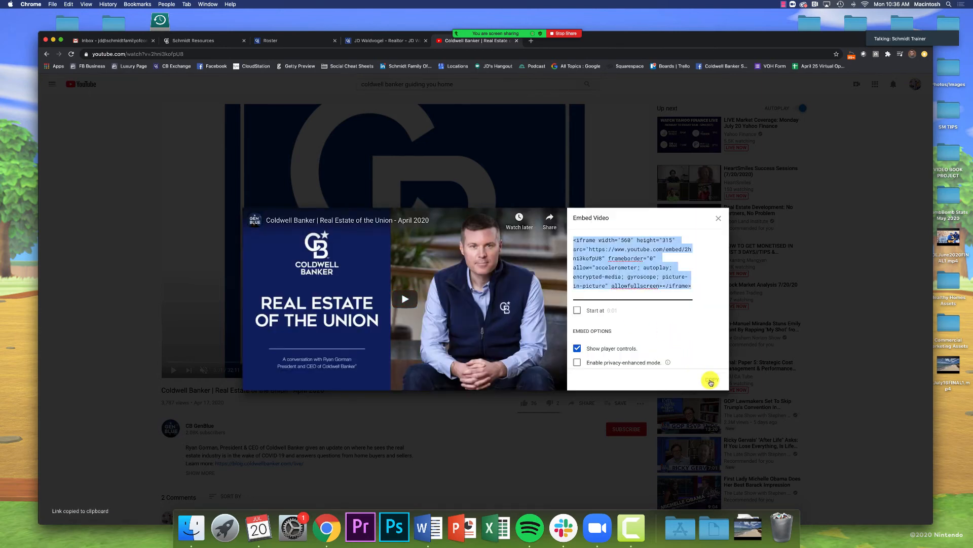
Paste the iframe embed code into the new Video module in Page Builder and save the module.
{"action": "left_click", "coordinate": [393, 44]}
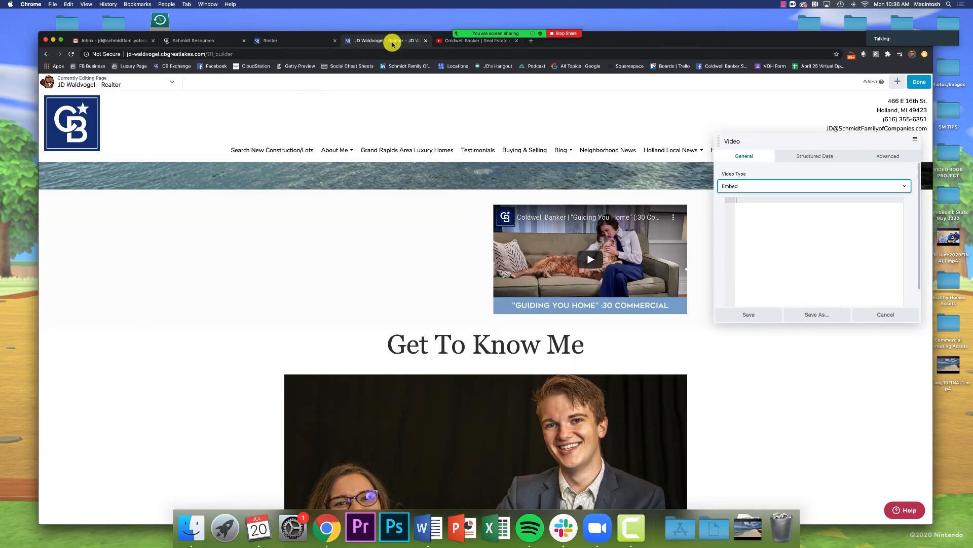
{"action": "right_click", "coordinate": [740, 201]}
{"action": "left_click", "coordinate": [769, 251]}
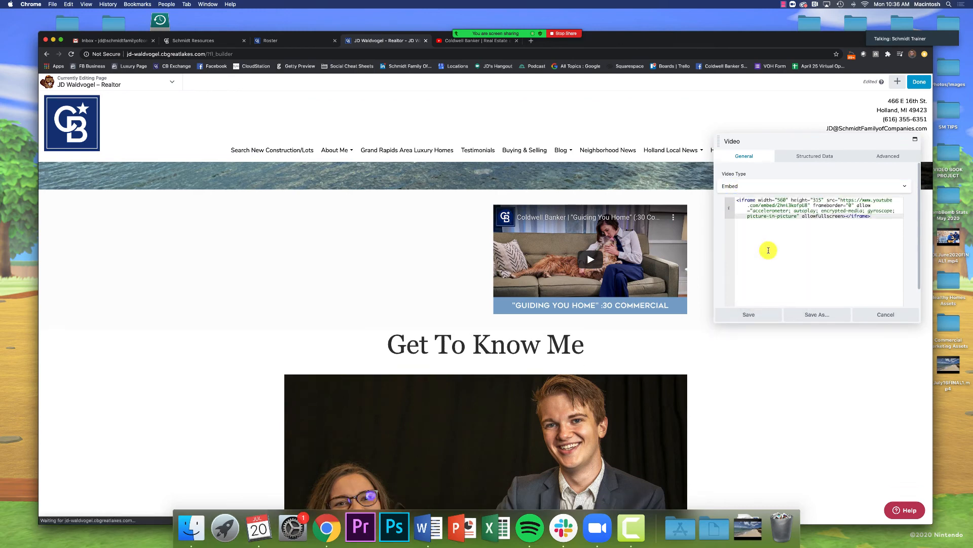
{"action": "left_click", "coordinate": [732, 319]}
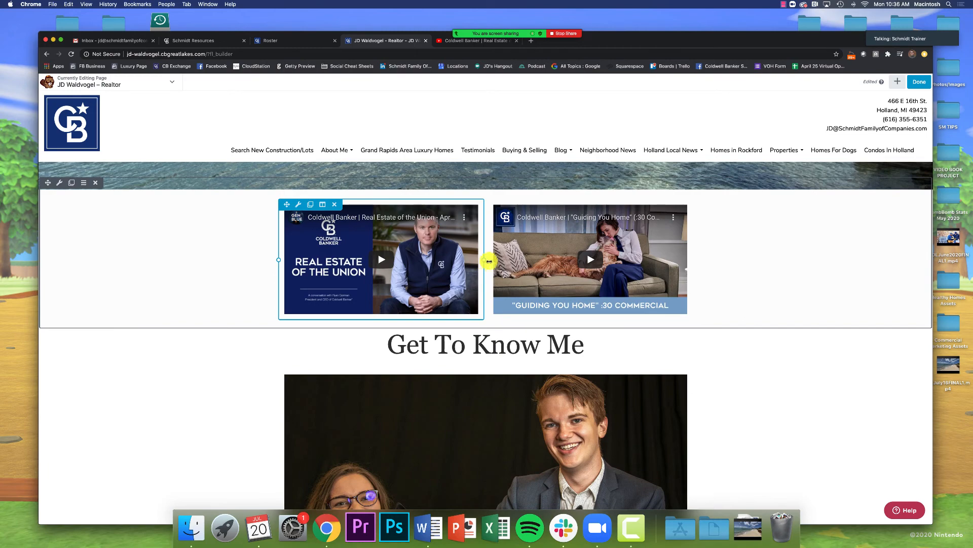
Move the "Real Estate of the Union" video above the "Guiding You Home" video and delete the empty column left behind.
{"action": "mouse_move", "coordinate": [489, 261]}
{"action": "left_mouse_down"}
{"action": "mouse_move", "coordinate": [560, 262]}
{"action": "mouse_move", "coordinate": [483, 277]}
{"action": "left_mouse_up"}
{"action": "left_click_drag", "start_coordinate": [286, 204], "coordinate": [485, 271]}
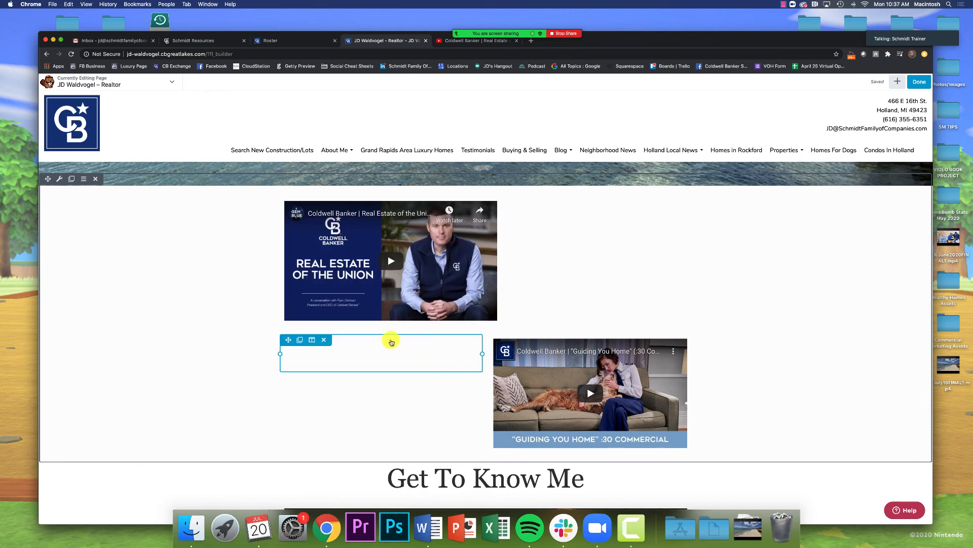
{"action": "left_click", "coordinate": [329, 340]}
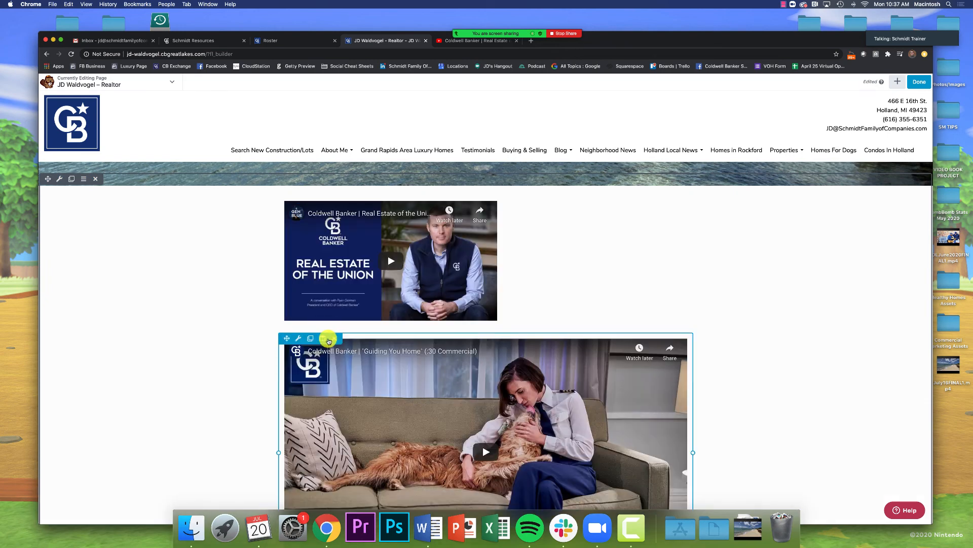
Narrow the row content so both stacked videos have the same width.
{"action": "left_click", "coordinate": [604, 235]}
{"action": "left_click", "coordinate": [883, 317]}
{"action": "left_click_drag", "start_coordinate": [693, 262], "coordinate": [595, 272]}
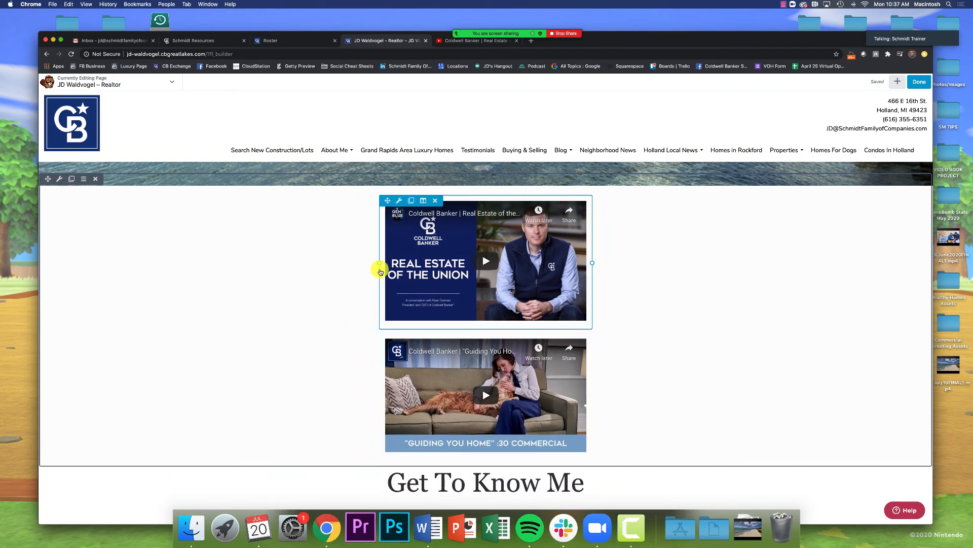
{"action": "left_click_drag", "start_coordinate": [378, 269], "coordinate": [354, 263]}
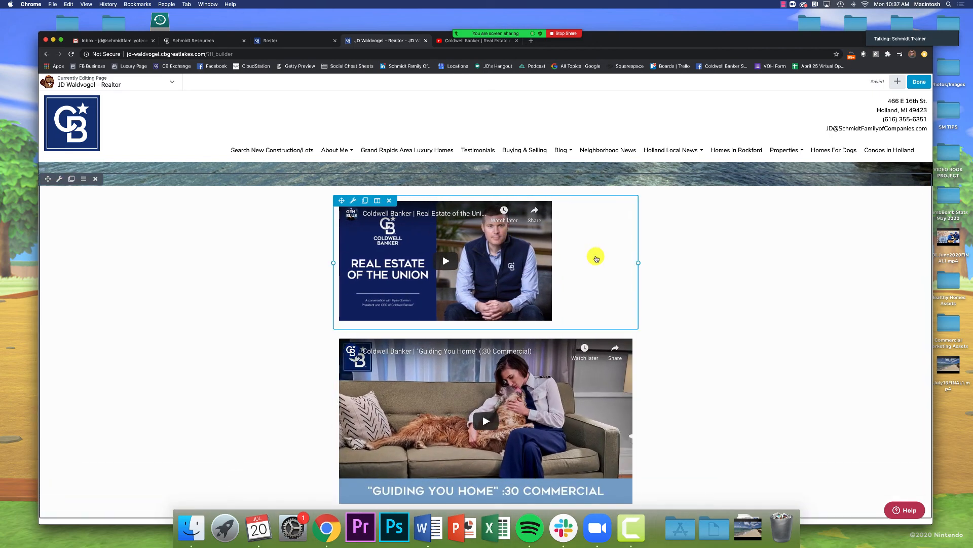
{"action": "left_click", "coordinate": [593, 256]}
{"action": "left_click", "coordinate": [895, 317]}
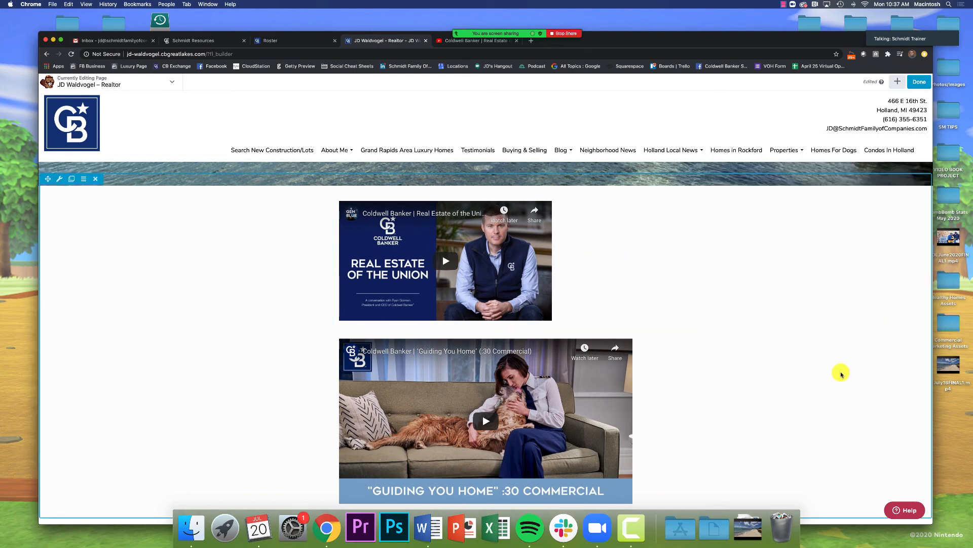
{"action": "scroll", "coordinate": [841, 375], "scroll_direction": "down", "scroll_amount": 1}
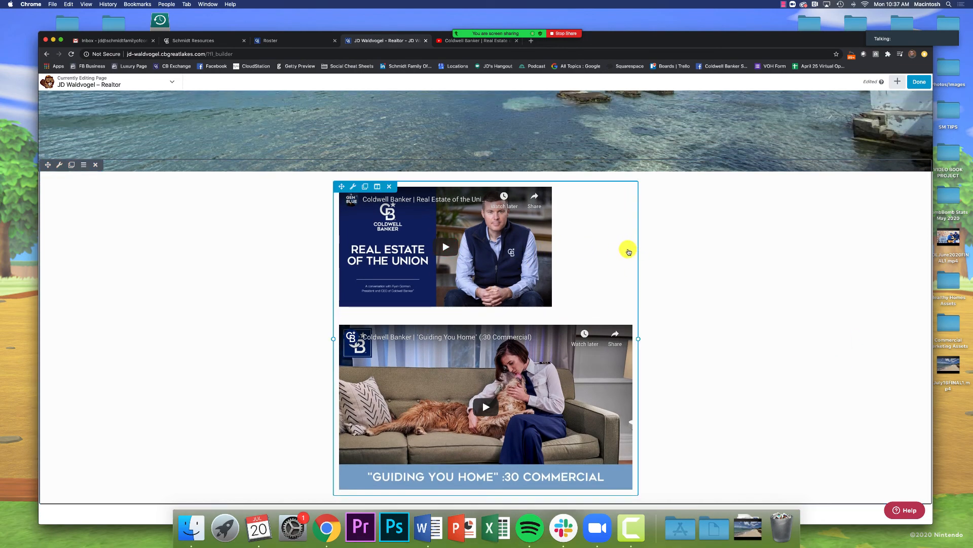
{"action": "left_click", "coordinate": [617, 252]}
{"action": "left_click", "coordinate": [887, 317]}
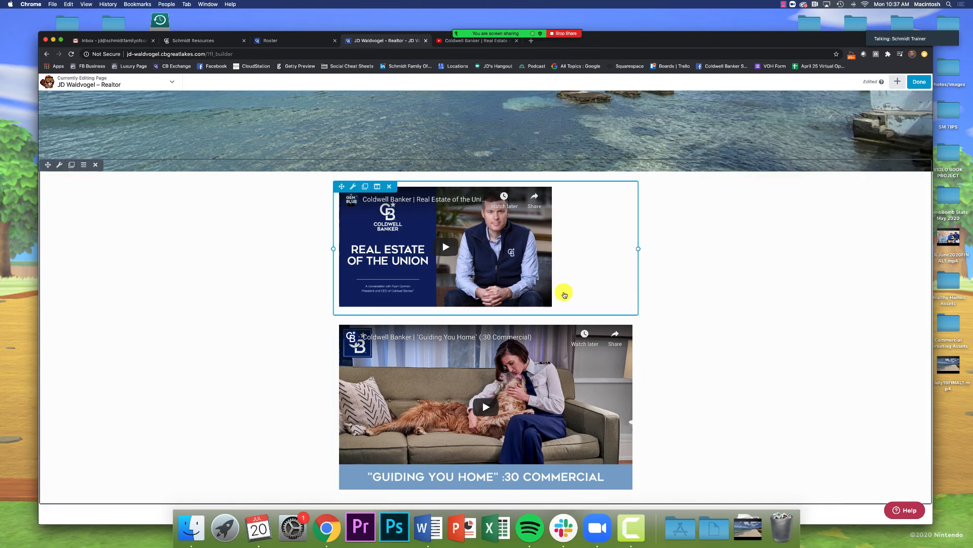
{"action": "left_click_drag", "start_coordinate": [637, 248], "coordinate": [597, 248]}
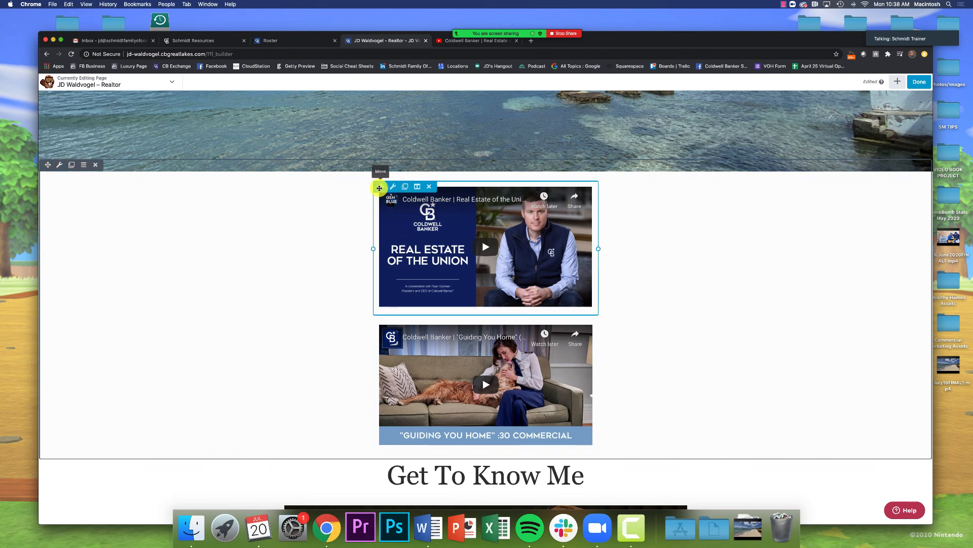
Move the "Real Estate of the Union" video below the bio text and delete the empty column it leaves above "Guiding You Home".
{"action": "left_click_drag", "start_coordinate": [381, 186], "coordinate": [394, 366]}
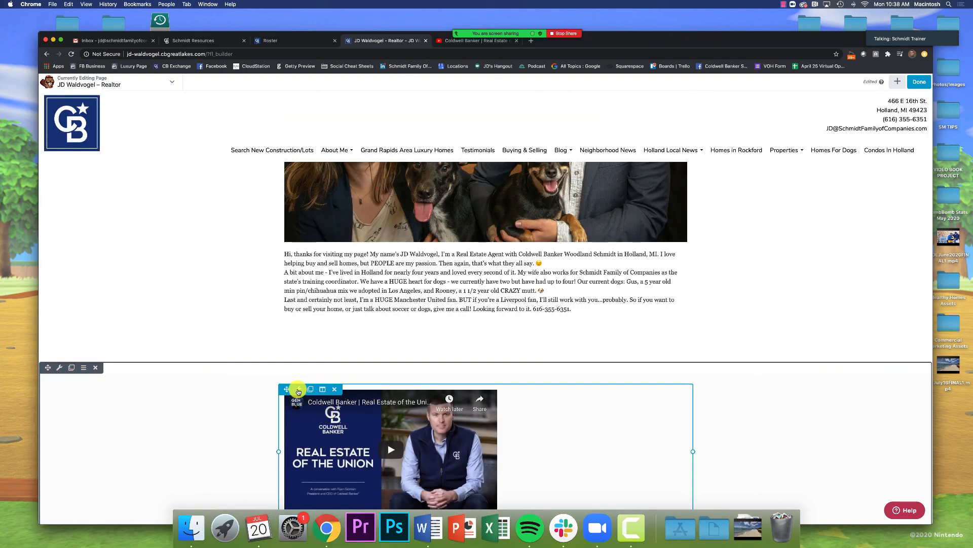
{"action": "scroll", "coordinate": [252, 361], "scroll_direction": "up", "scroll_amount": 8}
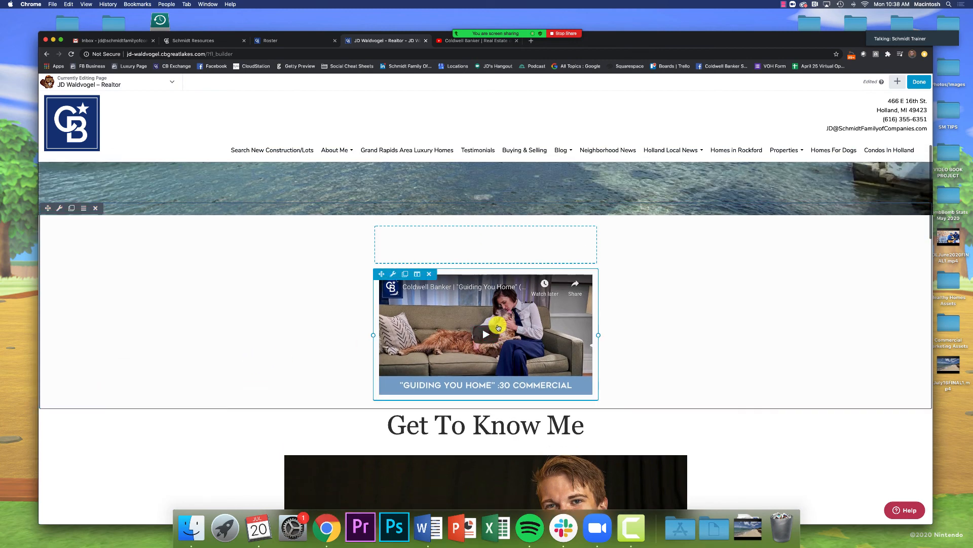
{"action": "left_click", "coordinate": [419, 231]}
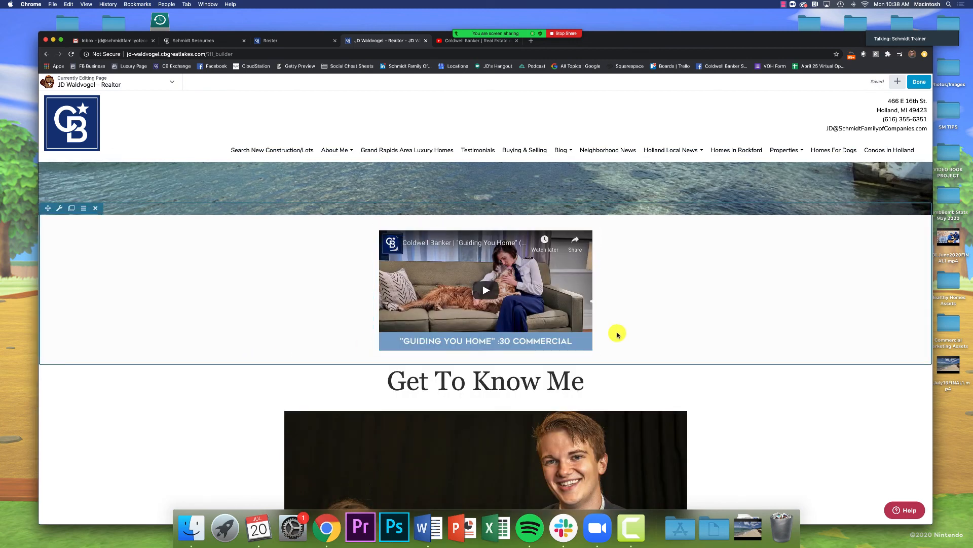
Widen the "Guiding You Home" video to about the page's content width and review it beneath the homepage banner.
{"action": "left_click_drag", "start_coordinate": [598, 294], "coordinate": [691, 290]}
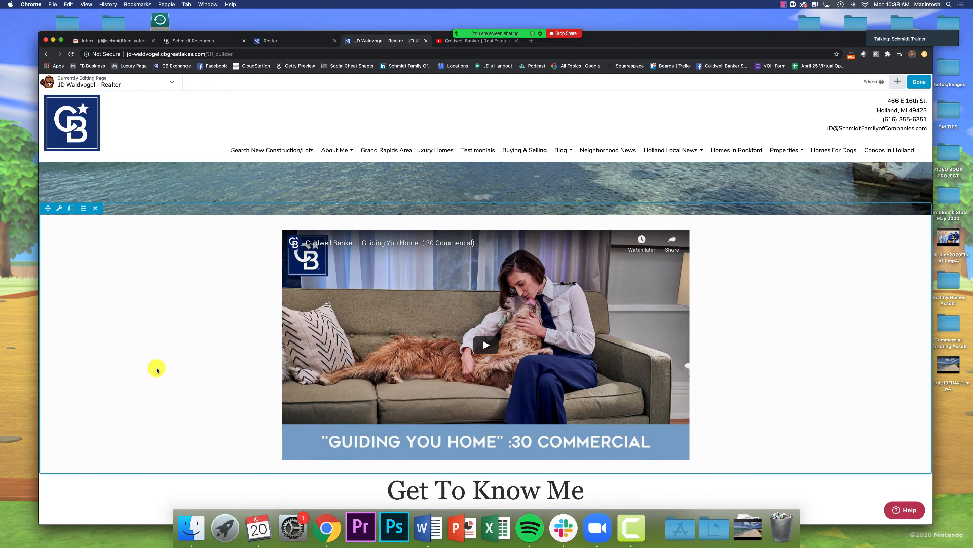
{"action": "scroll", "coordinate": [156, 369], "scroll_direction": "up", "scroll_amount": 5}
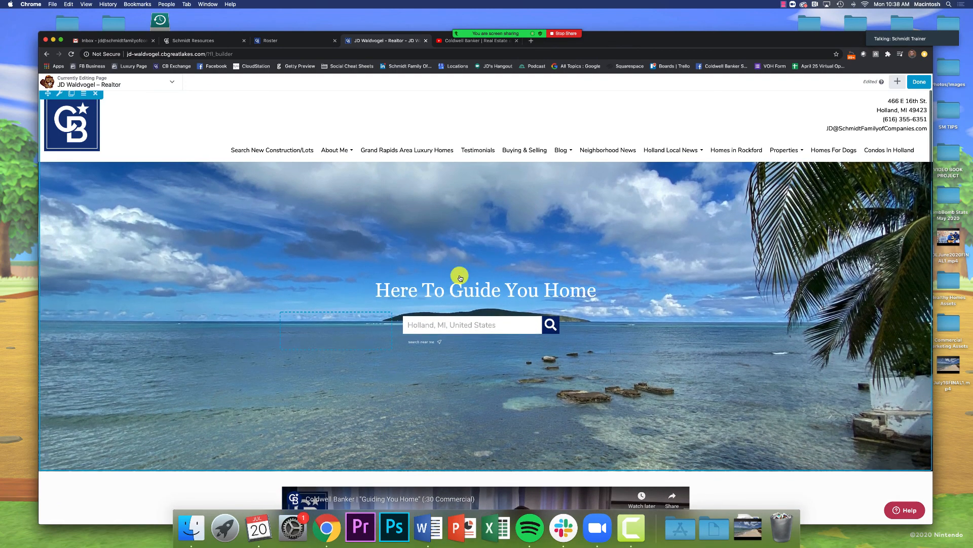
{"action": "scroll", "coordinate": [468, 269], "scroll_direction": "down", "scroll_amount": 2}
{"action": "scroll", "coordinate": [330, 98], "scroll_direction": "up", "scroll_amount": 3}
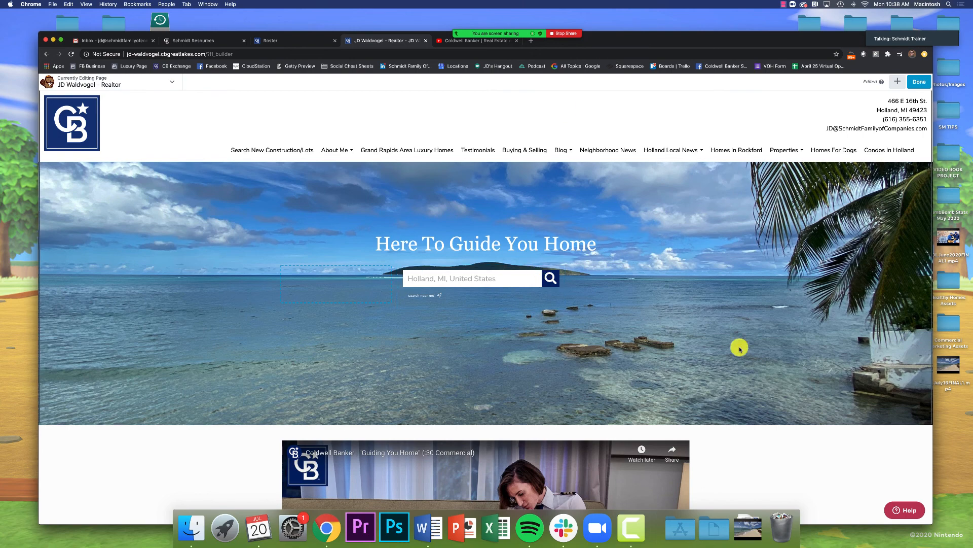
{"action": "scroll", "coordinate": [749, 354], "scroll_direction": "down", "scroll_amount": 2}
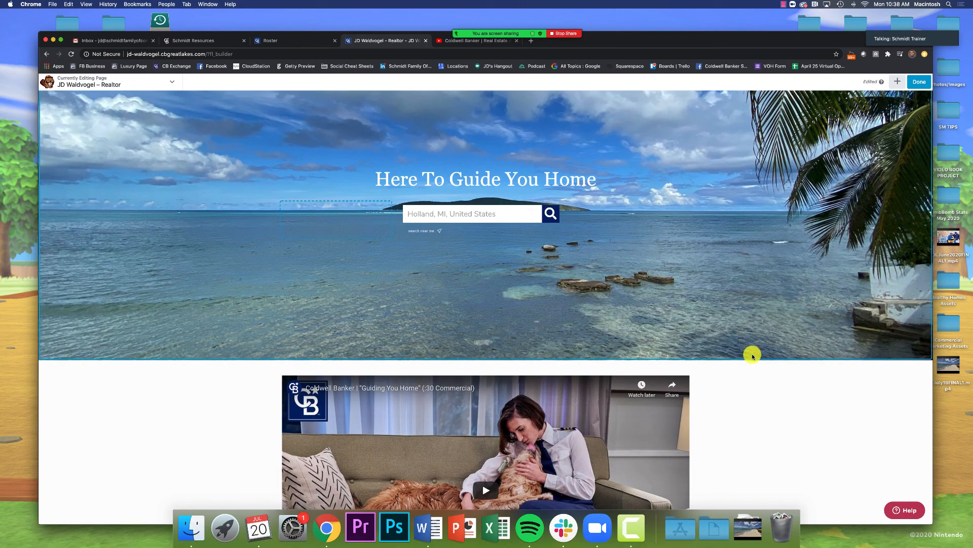
Open the Zoom group chat and read the participants' latest messages.
{"action": "mouse_move", "coordinate": [523, 31]}
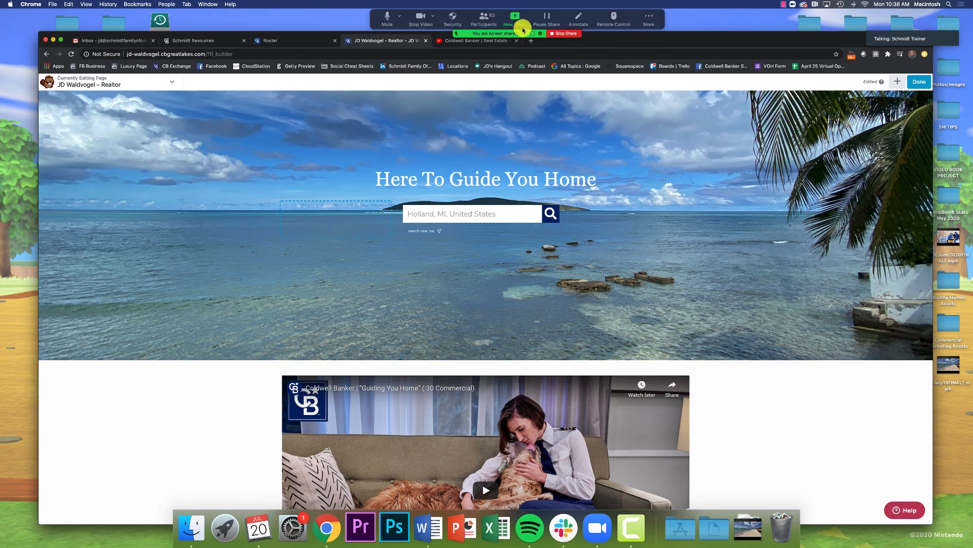
{"action": "left_click", "coordinate": [649, 19]}
{"action": "left_click", "coordinate": [648, 36]}
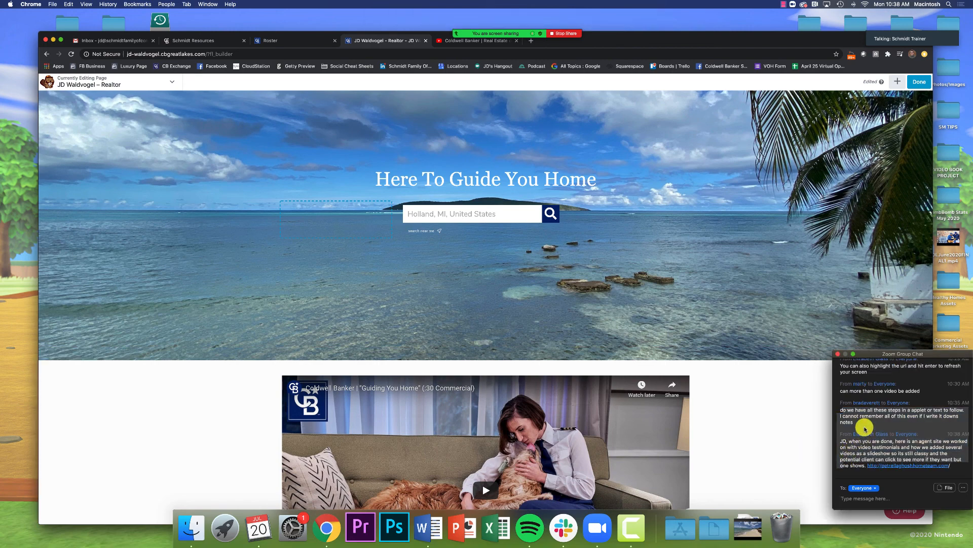
{"action": "left_click", "coordinate": [764, 448]}
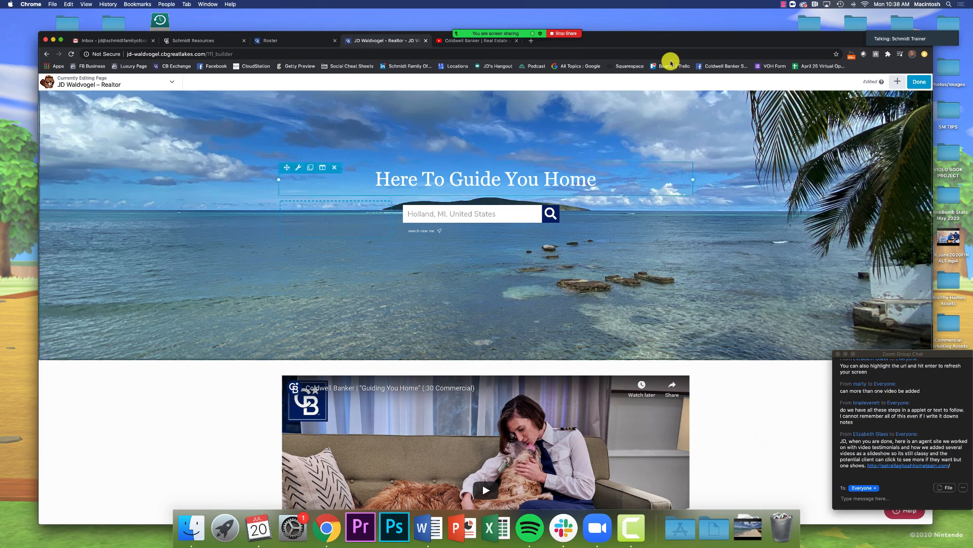
Open the Moxi Works Help Center at support.moxiworks.com in a new browser tab.
{"action": "key", "text": "super+t"}
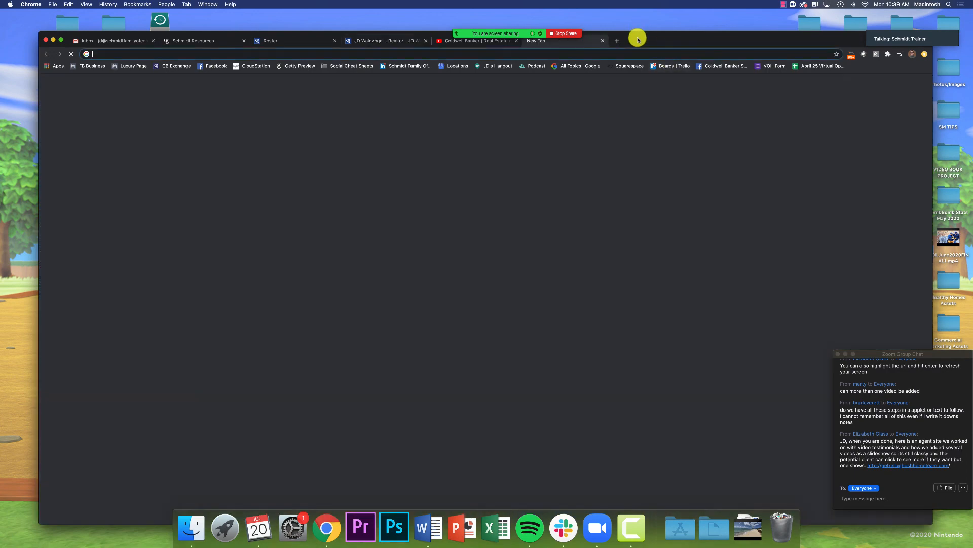
{"action": "type", "text": "support.moxi"}
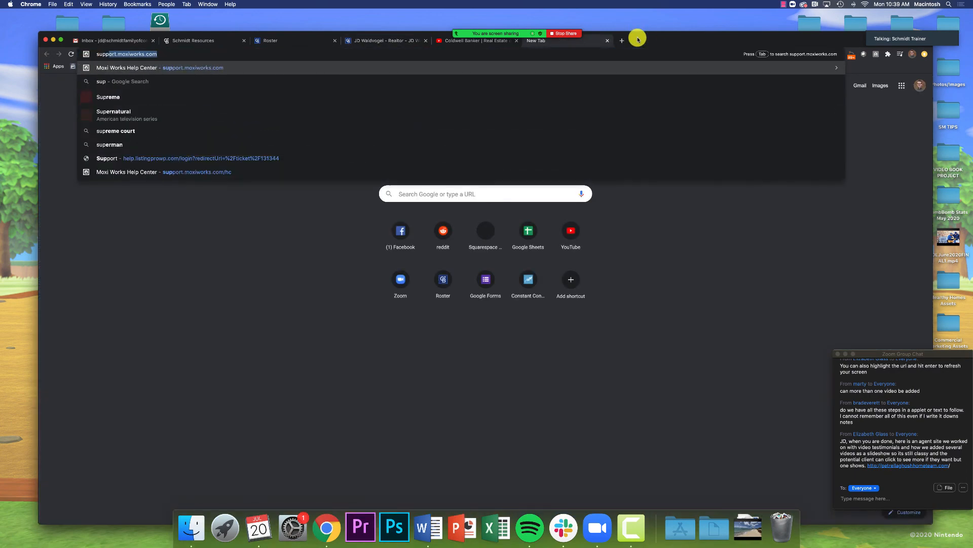
{"action": "type", "text": "e"}
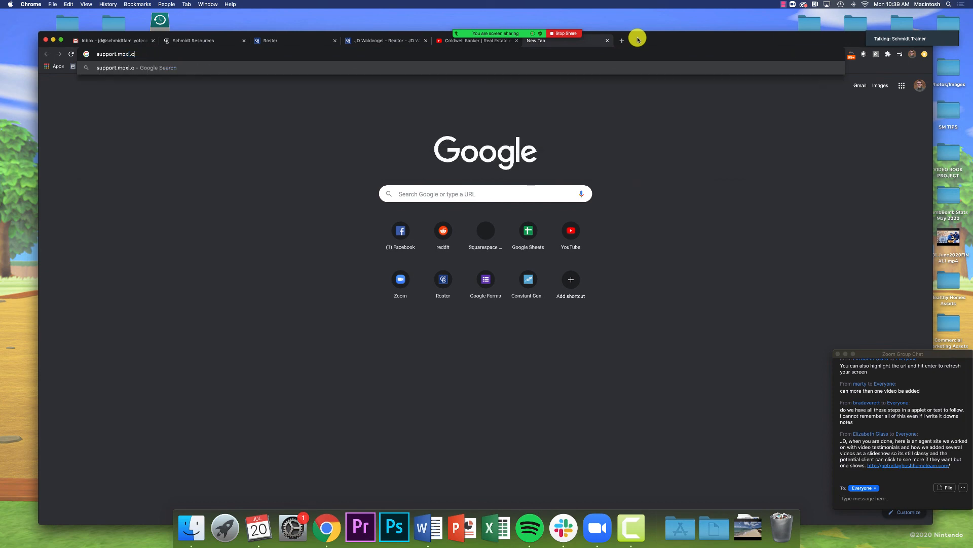
{"action": "key", "text": "BackSpace"}
{"action": "type", "text": "w"}
{"action": "key", "text": "Return"}
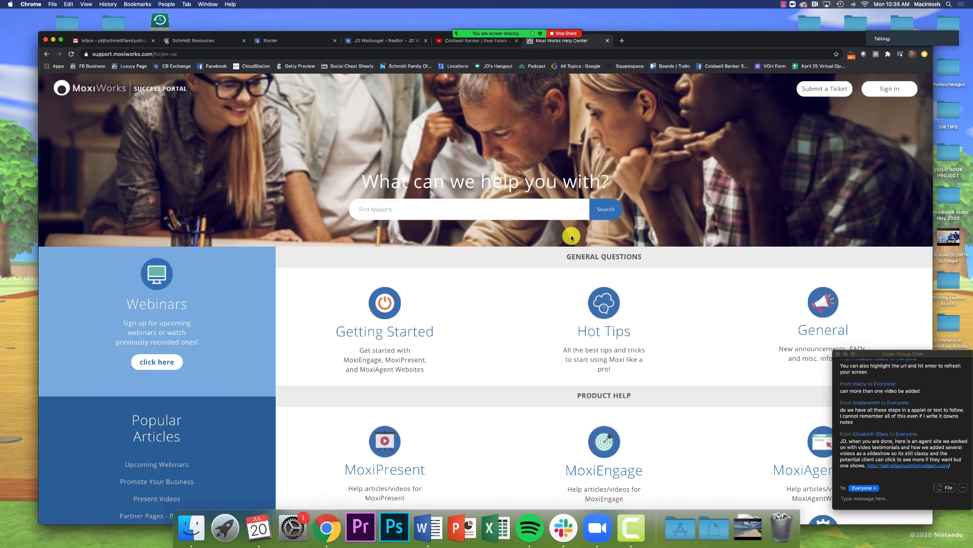
Search the help center for "video" and look through the results for homepage video instructions.
{"action": "left_click", "coordinate": [472, 214]}
{"action": "type", "text": "video"}
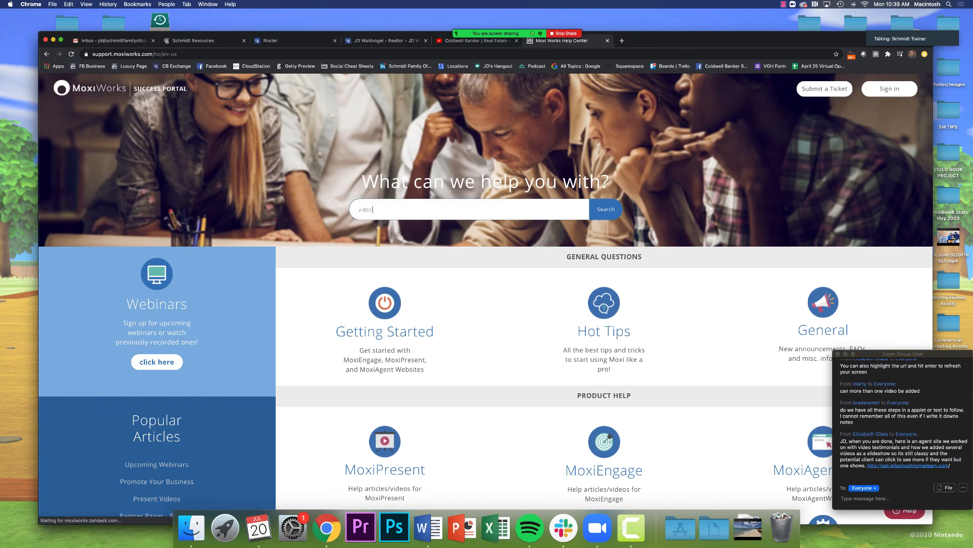
{"action": "key", "text": "Return"}
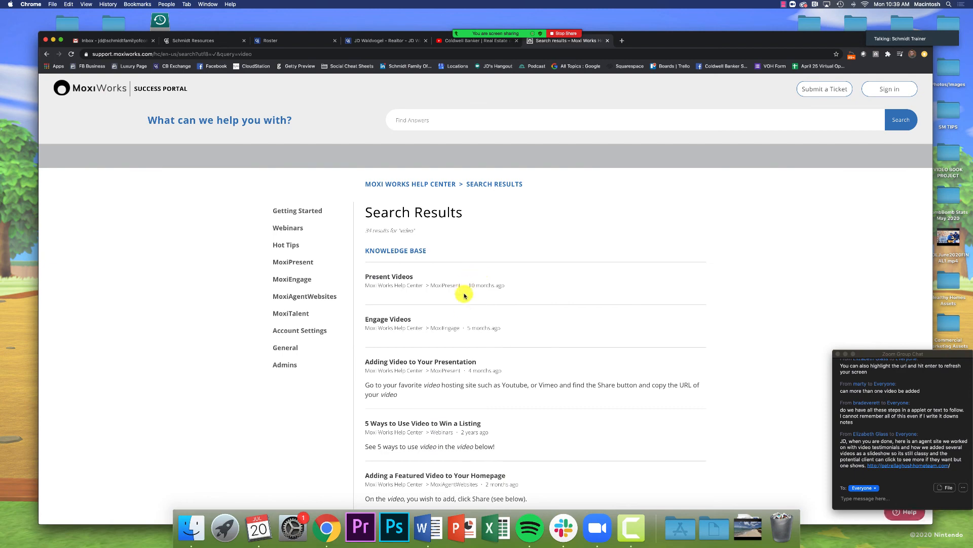
{"action": "scroll", "coordinate": [462, 306], "scroll_direction": "down", "scroll_amount": 3}
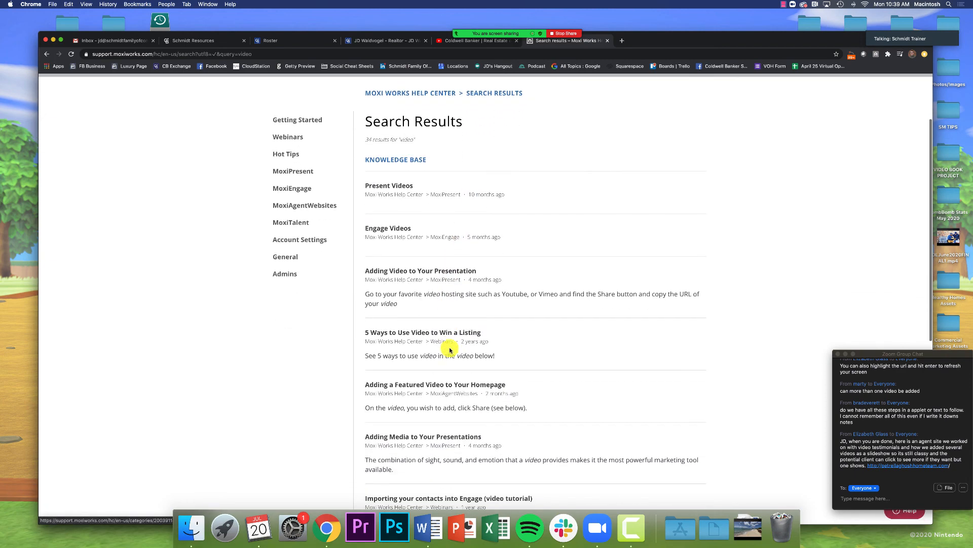
Open the "Adding a Featured Video to Your Homepage" article from the search results and examine its written steps for embedding a YouTube video.
{"action": "scroll", "coordinate": [383, 380], "scroll_direction": "down", "scroll_amount": 4}
{"action": "scroll", "coordinate": [401, 294], "scroll_direction": "down", "scroll_amount": 2}
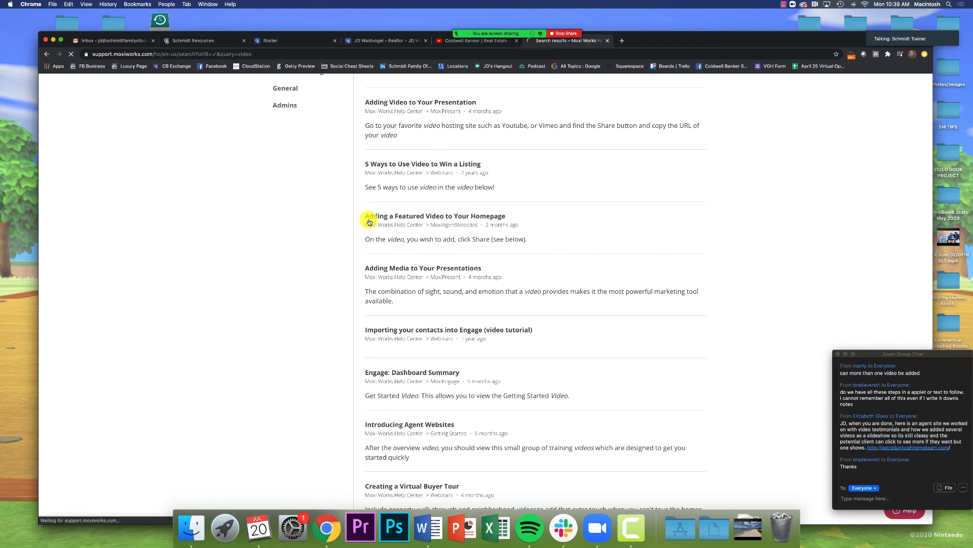
{"action": "scroll", "coordinate": [456, 314], "scroll_direction": "down", "scroll_amount": 2}
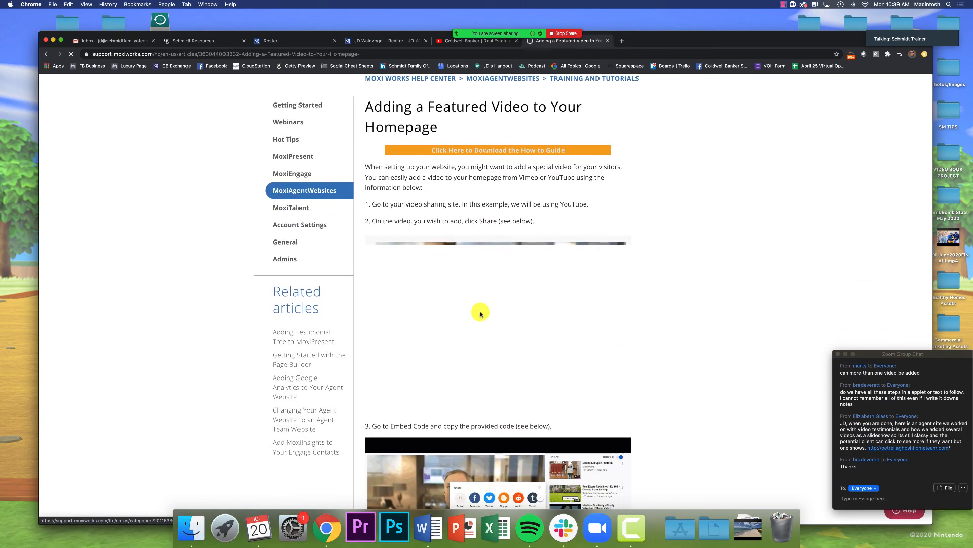
{"action": "scroll", "coordinate": [659, 302], "scroll_direction": "down", "scroll_amount": 1}
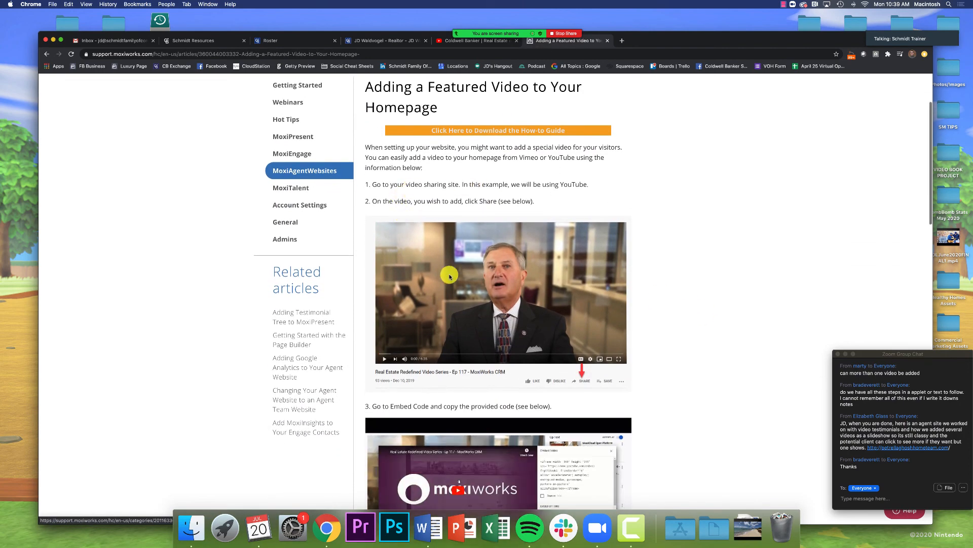
{"action": "scroll", "coordinate": [441, 391], "scroll_direction": "down", "scroll_amount": 4}
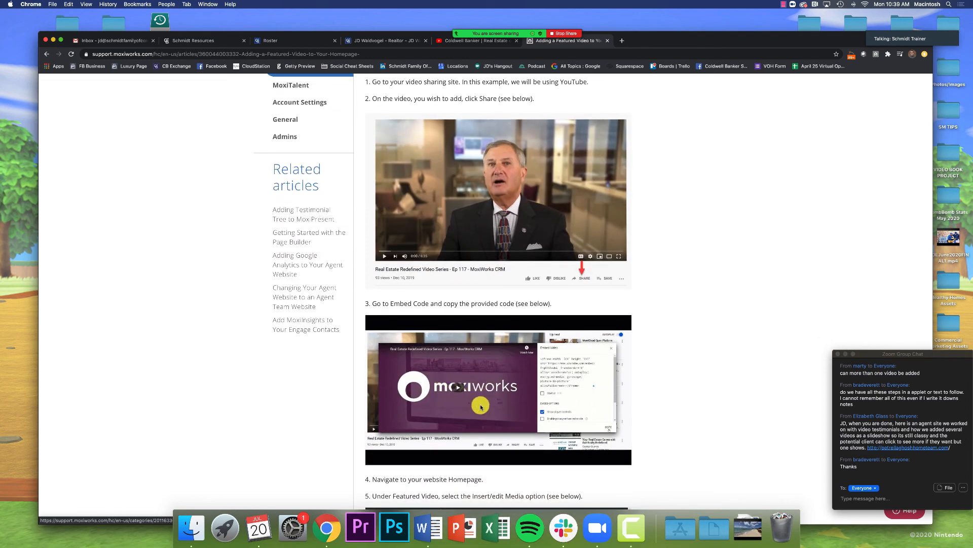
{"action": "scroll", "coordinate": [626, 424], "scroll_direction": "down", "scroll_amount": 2}
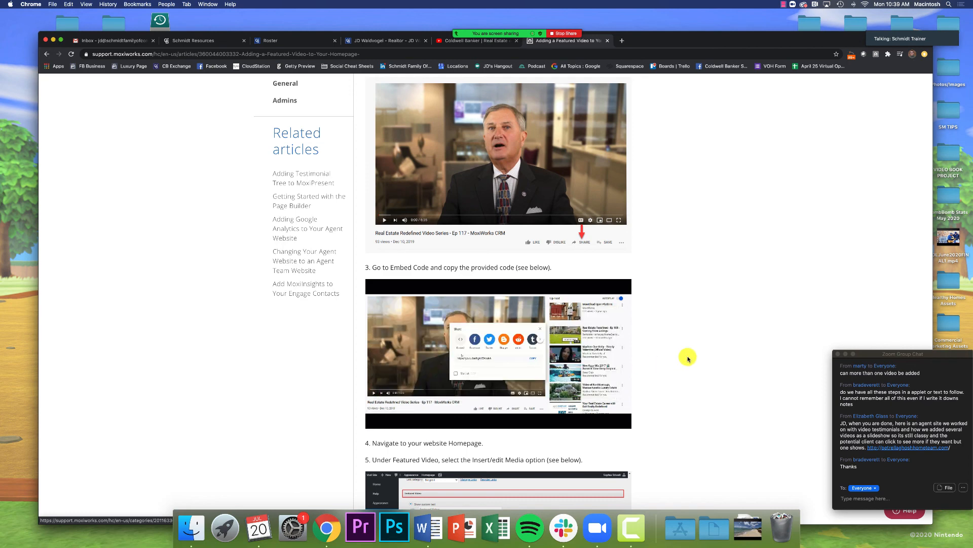
{"action": "scroll", "coordinate": [688, 359], "scroll_direction": "down", "scroll_amount": 4}
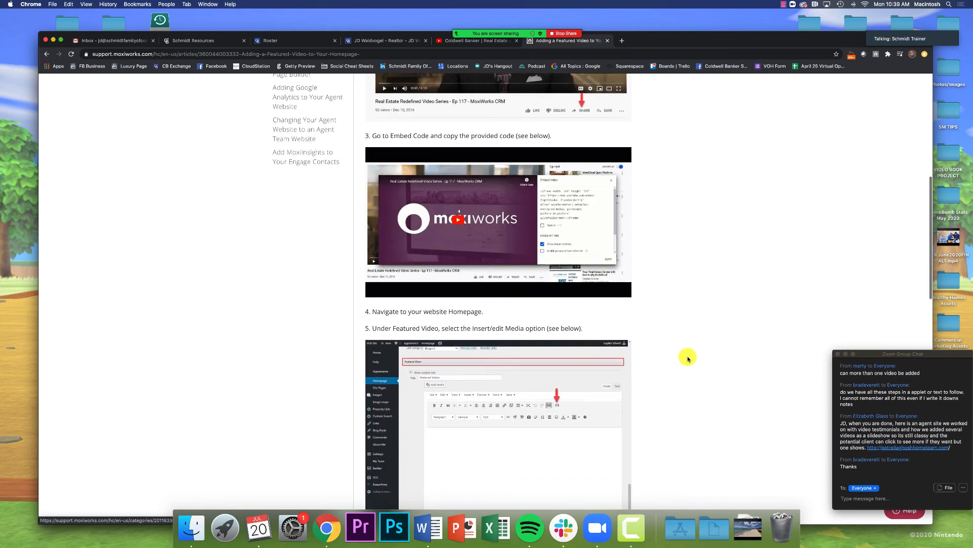
{"action": "scroll", "coordinate": [641, 310], "scroll_direction": "up", "scroll_amount": 15}
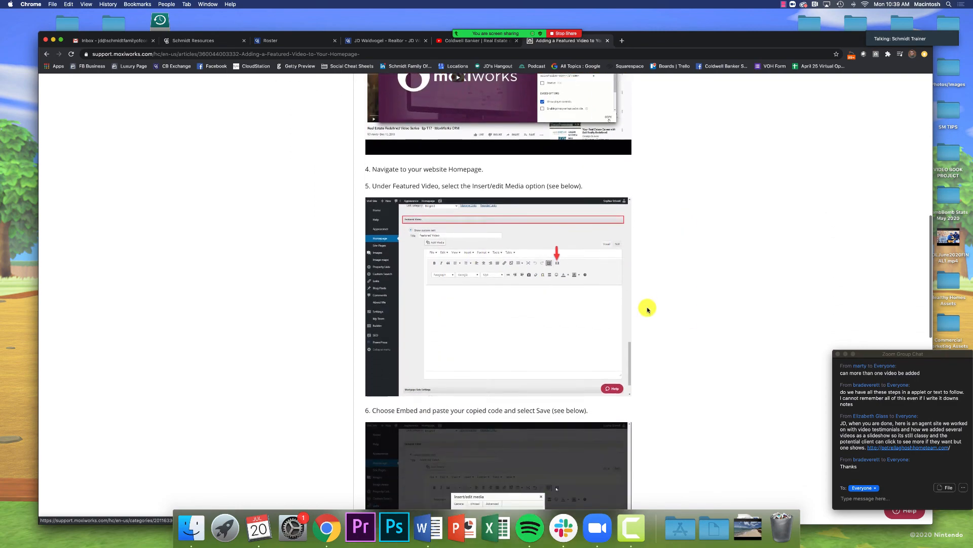